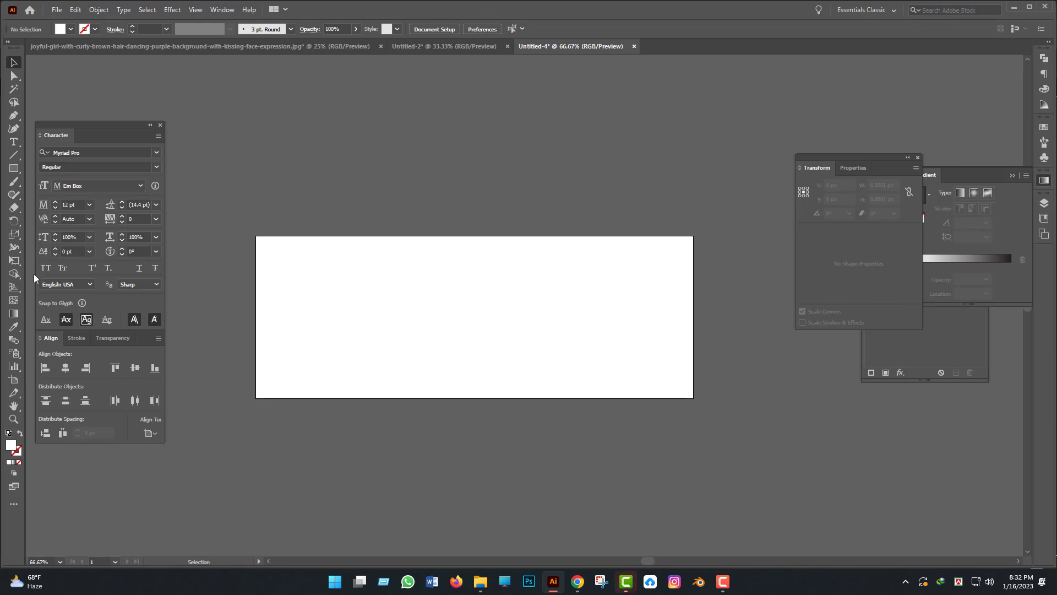
# Draw an 851 by 315 px white rectangle and center it horizontally and vertically on the artboard.
pyautogui.press('m')
pyautogui.click(387, 356)
pyautogui.write('851')
pyautogui.press('Tab')
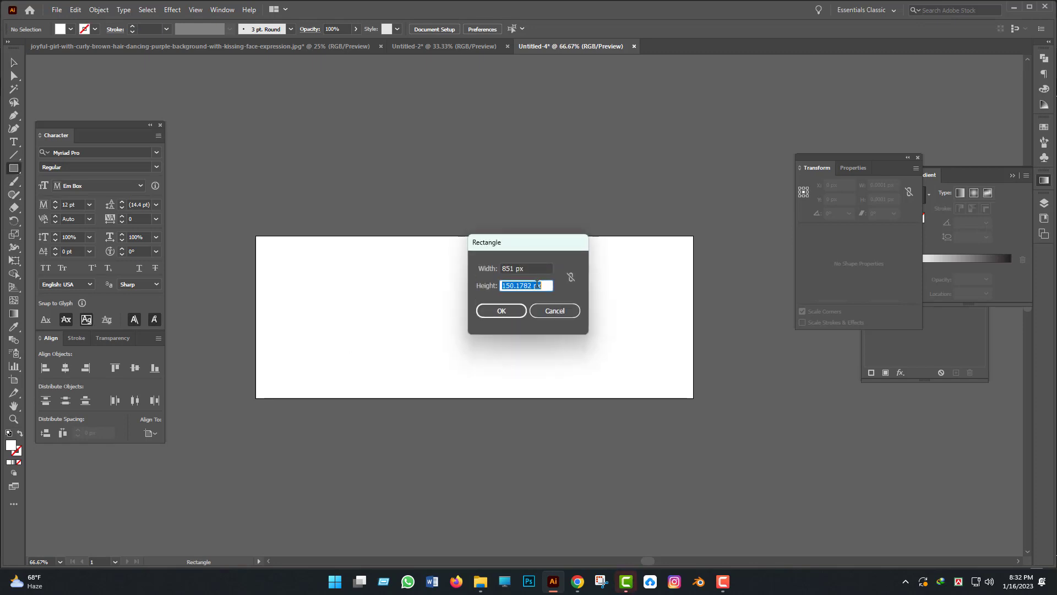
pyautogui.click(509, 311)
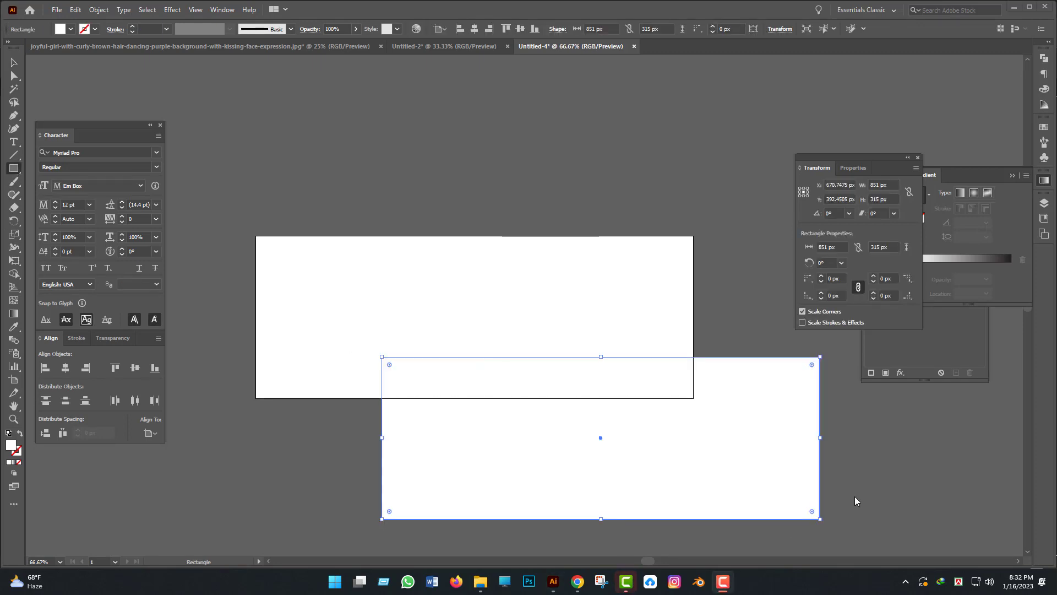
pyautogui.click(65, 368)
pyautogui.click(134, 368)
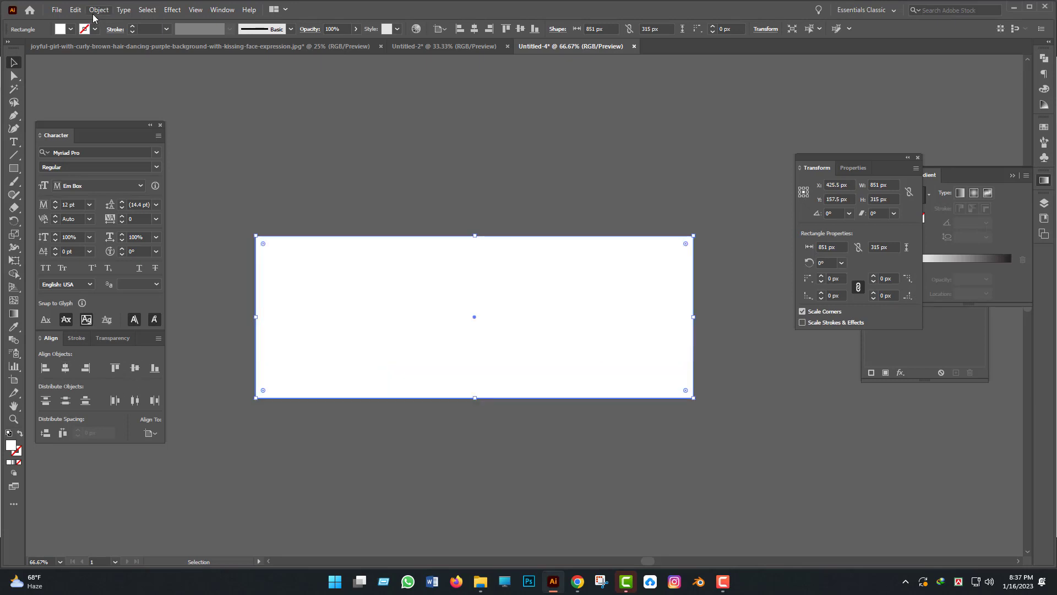
# Offset the rectangle's path by -30 px and turn the resulting inner path into a guide.
pyautogui.click(99, 10)
pyautogui.moveTo(142, 277)
pyautogui.click(281, 318)
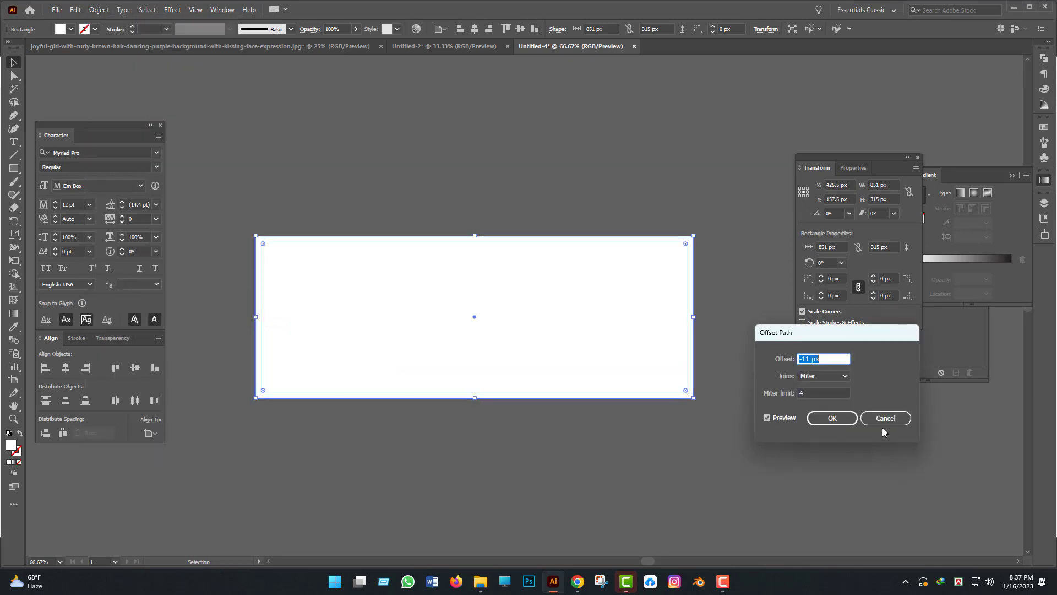
pyautogui.press('Down')
pyautogui.press('Down')
pyautogui.press('Down')
pyautogui.press('Down')
pyautogui.press('Down')
pyautogui.press('Down')
pyautogui.press('Down')
pyautogui.press('Down')
pyautogui.press('Down')
pyautogui.press('Down')
pyautogui.press('Down')
pyautogui.press('Down')
pyautogui.press('Down')
pyautogui.press('Down')
pyautogui.press('Down')
pyautogui.press('Down')
pyautogui.press('Down')
pyautogui.press('Down')
pyautogui.press('Down')
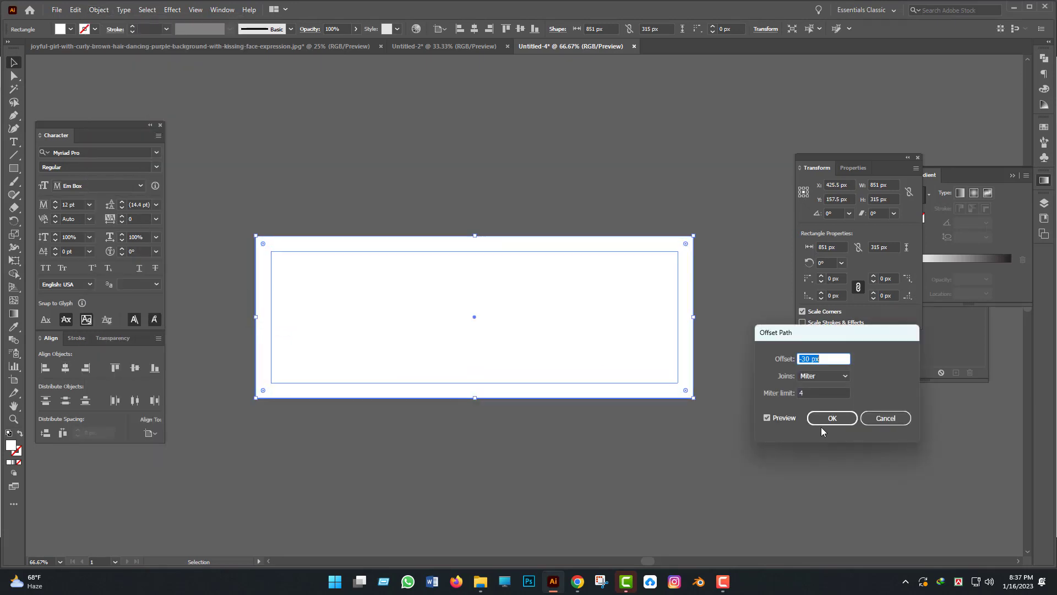
pyautogui.click(832, 418)
pyautogui.rightClick(449, 435)
pyautogui.click(507, 401)
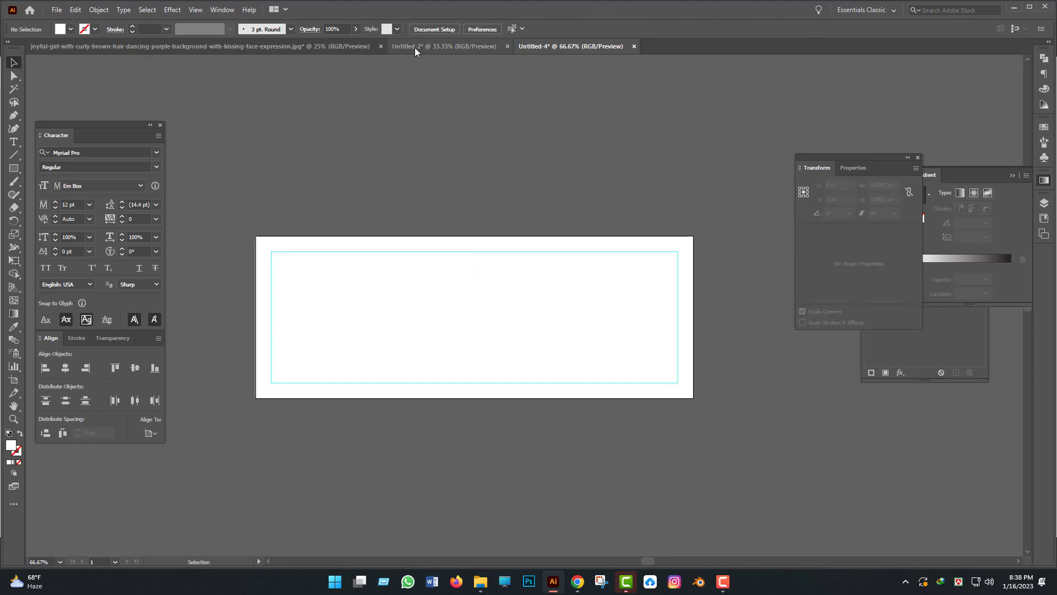
# Bring the four color swatches and the sale text blocks from Untitled-2 into Untitled-4, placing swatches above and text below the banner.
pyautogui.click(414, 48)
pyautogui.hotkey('ctrl', 'a')
pyautogui.moveTo(506, 159); pyautogui.dragTo(577, 385)
pyautogui.moveTo(510, 527); pyautogui.dragTo(584, 176)
pyautogui.hotkey('ctrl', '=')
pyautogui.hotkey('ctrl', '=')
# Fill the banner rectangle with the darkest purple swatch color and lock it in the layer list.
pyautogui.click(571, 351)
pyautogui.press('i')
pyautogui.click(346, 181)
pyautogui.click(14, 62)
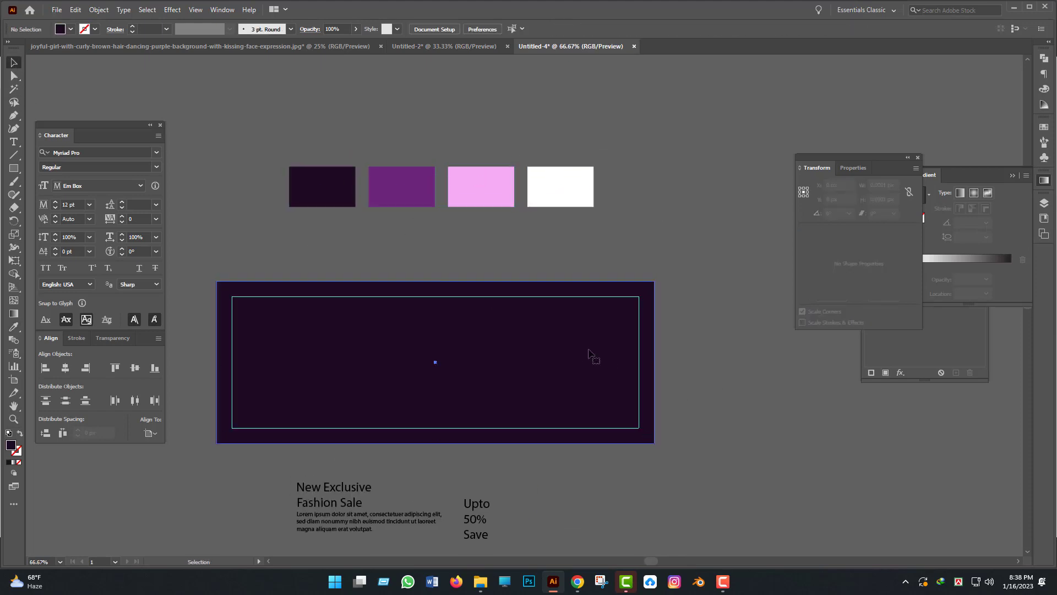
pyautogui.click(1044, 203)
pyautogui.click(926, 319)
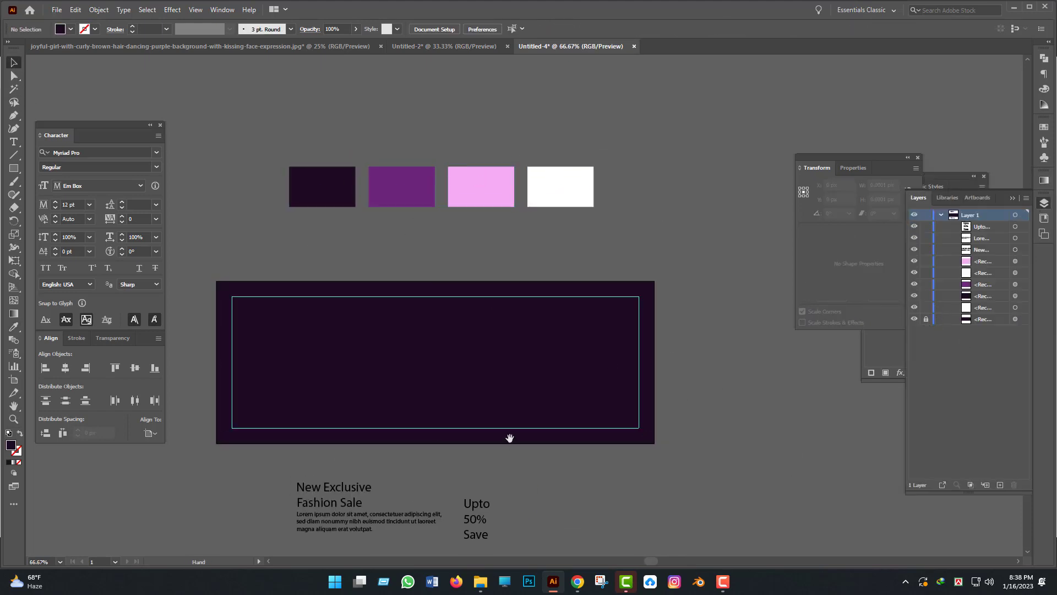
# Draw a circle about 406 px across over the banner's left part and fill it with the medium purple swatch color.
pyautogui.scroll(-2, 510, 437)
pyautogui.hscroll(-1, 510, 437)
pyautogui.click(48, 196)
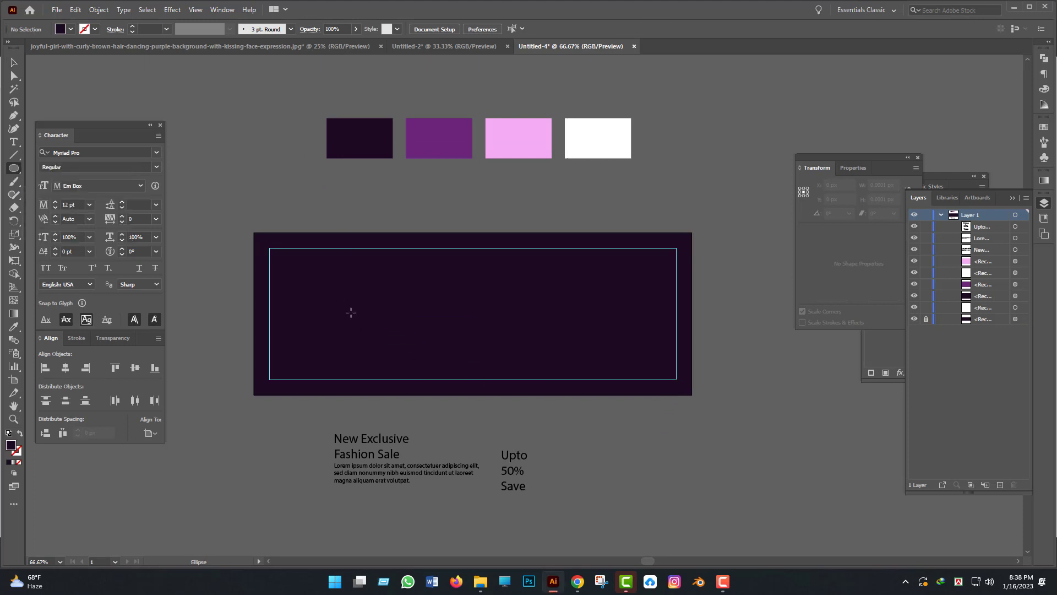
pyautogui.moveTo(436, 407)
pyautogui.mouseDown()
pyautogui.moveTo(404, 395)
pyautogui.moveTo(412, 475)
pyautogui.mouseUp()
pyautogui.press('v')
pyautogui.scroll(-2, 440, 410)
pyautogui.scroll(2, 412, 338)
pyautogui.click(439, 137)
pyautogui.hotkey('ctrl', '-')
pyautogui.hotkey('ctrl', '-')
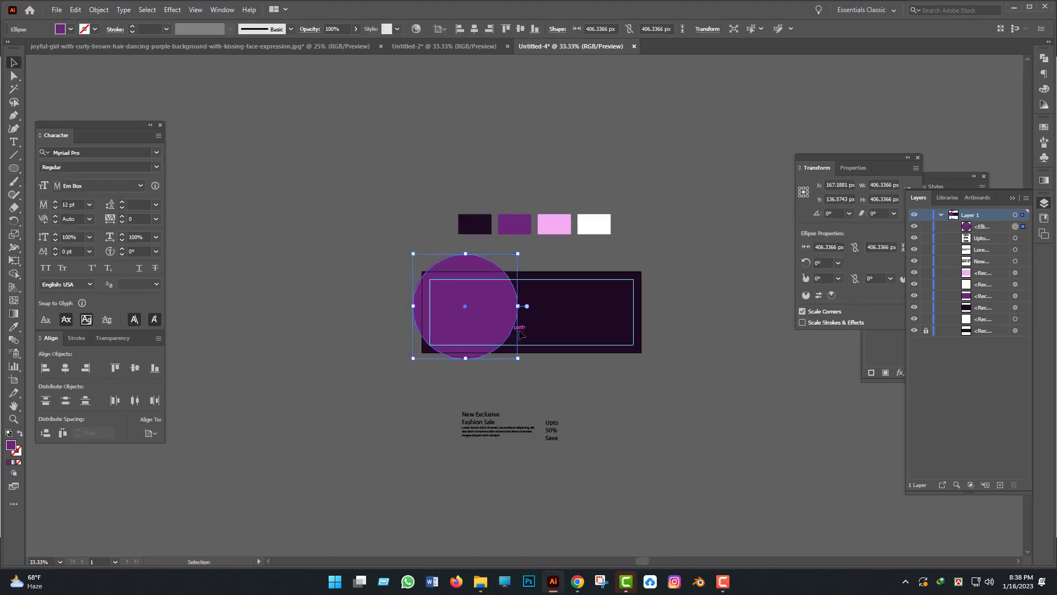
pyautogui.hotkey('ctrl', '+')
pyautogui.hotkey('ctrl', '+')
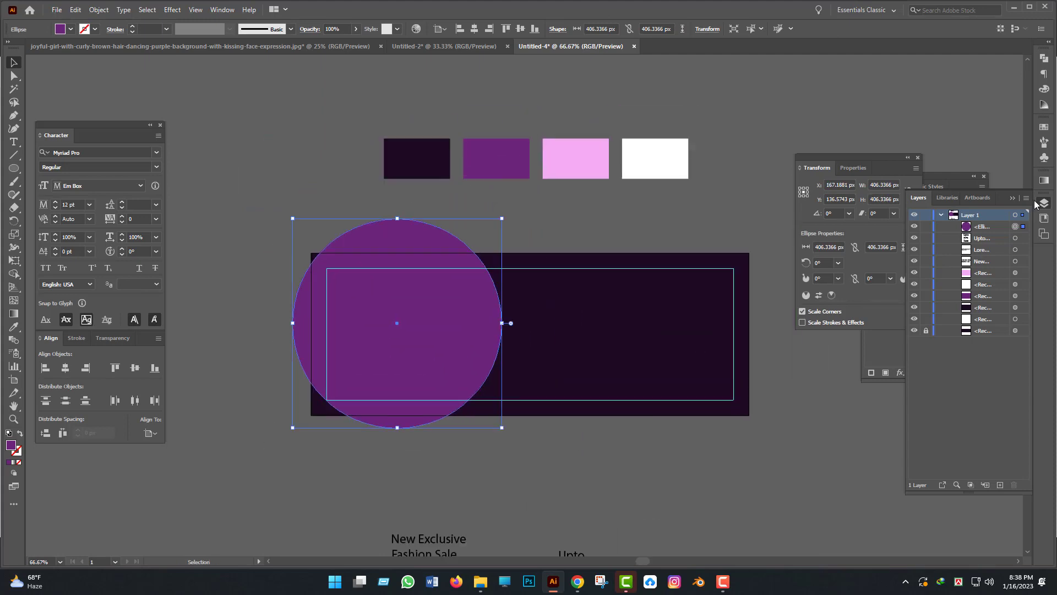
# Give the circle a linear gradient from the pink swatch color to the medium purple swatch color.
pyautogui.click(1044, 181)
pyautogui.click(987, 255)
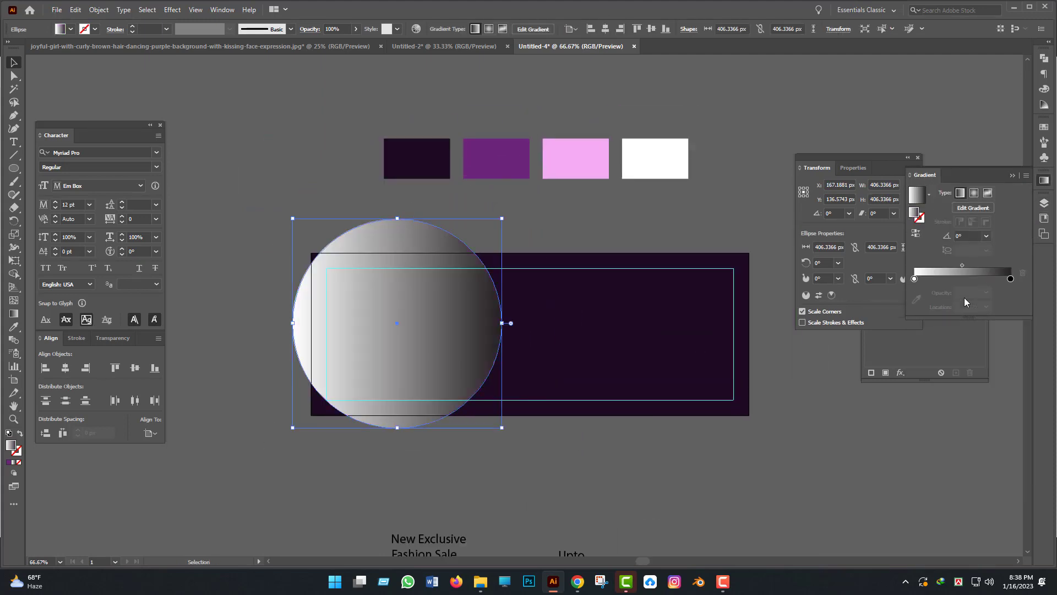
pyautogui.click(916, 299)
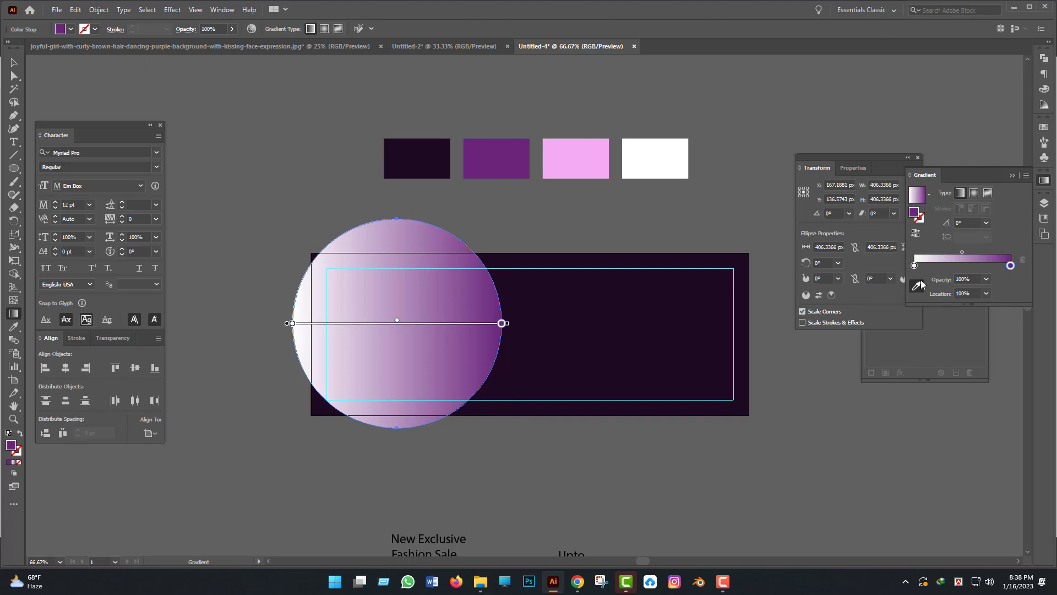
pyautogui.click(603, 157)
pyautogui.press('Escape')
pyautogui.press('v')
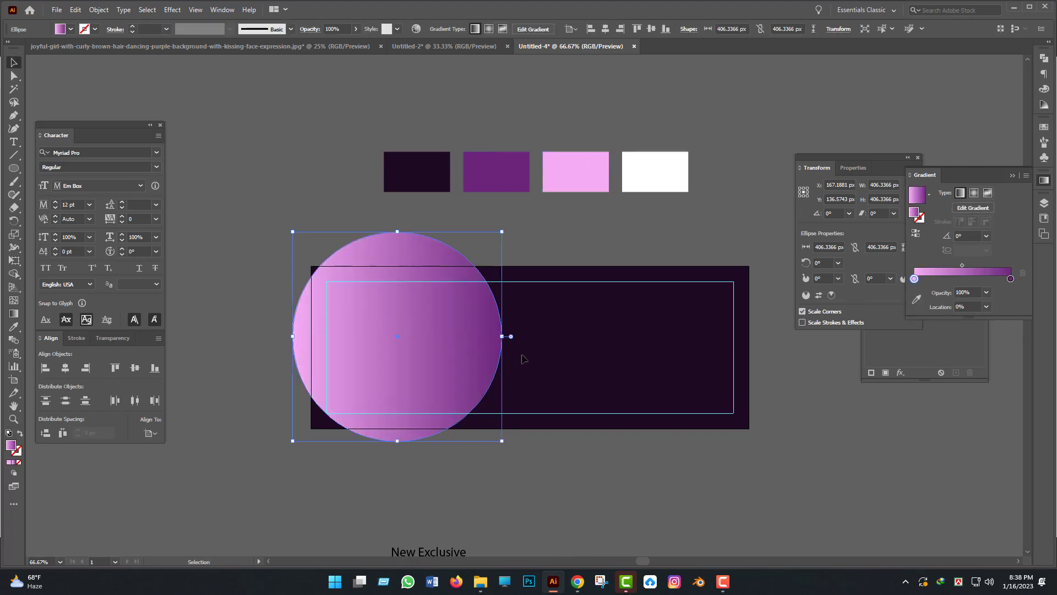
# Move the circle about 74 px to the left and reverse its gradient so purple is at the left edge.
pyautogui.scroll(1, 473, 318)
pyautogui.scroll(-1, 474, 318)
pyautogui.hotkey('shift', 'Left')
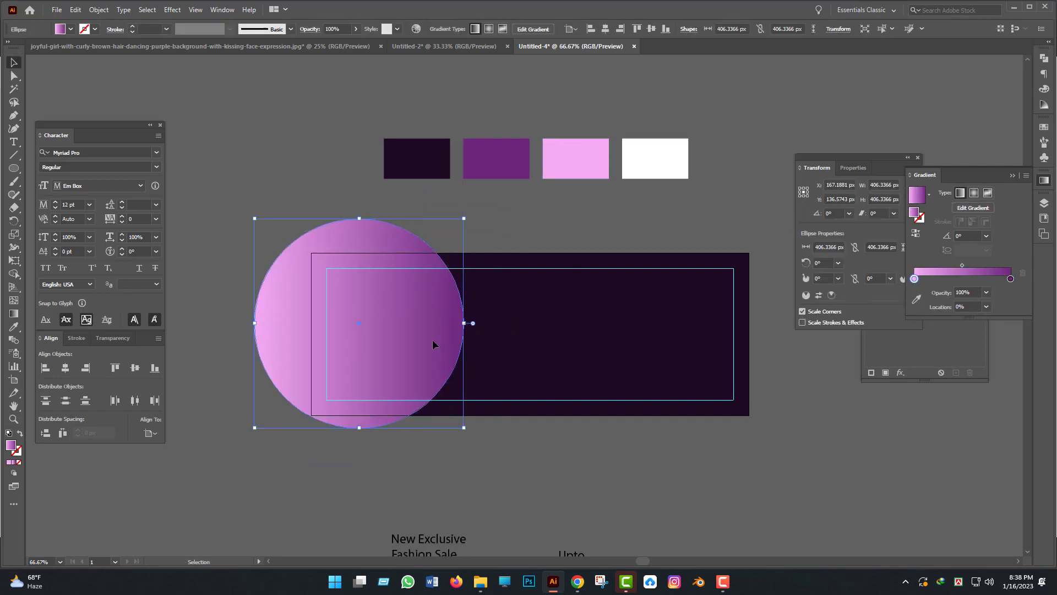
pyautogui.click(914, 232)
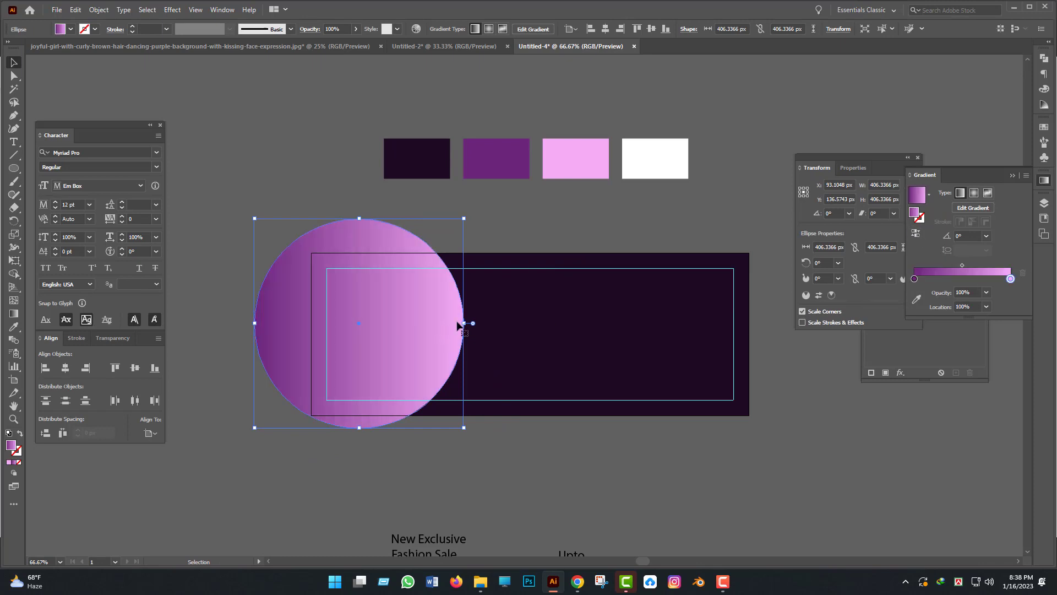
# Pull the circle's right anchor point outward to form an egg about 535 px wide, and shift the shape left.
pyautogui.press('a')
pyautogui.moveTo(464, 323); pyautogui.dragTo(518, 323)
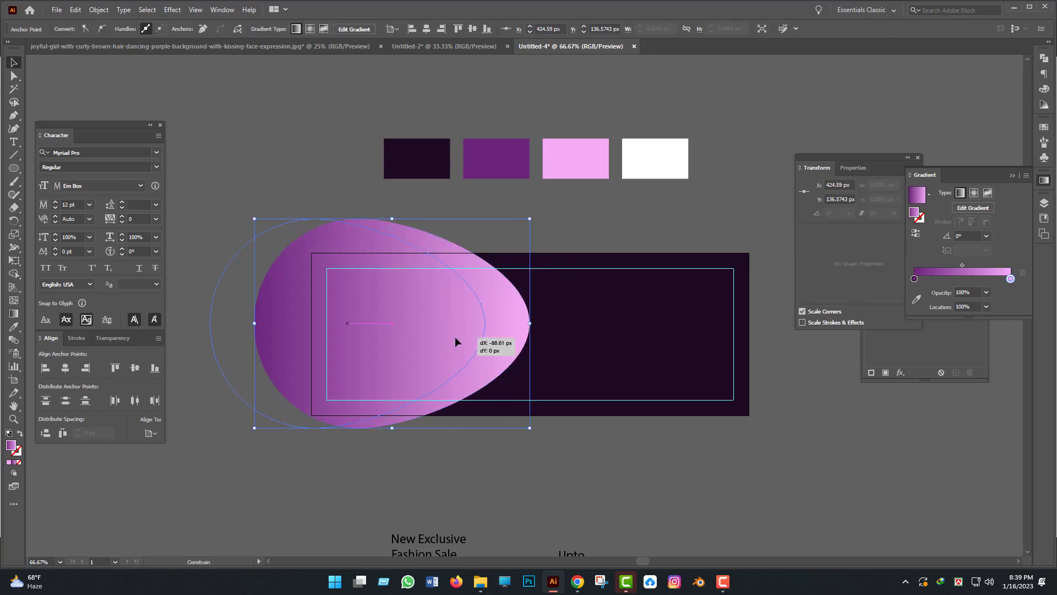
pyautogui.moveTo(455, 336); pyautogui.dragTo(455, 336)
# Set the egg shape's blend mode to Soft Light and center the shape vertically on the artboard.
pyautogui.scroll(1, 455, 335)
pyautogui.click(112, 338)
pyautogui.click(64, 356)
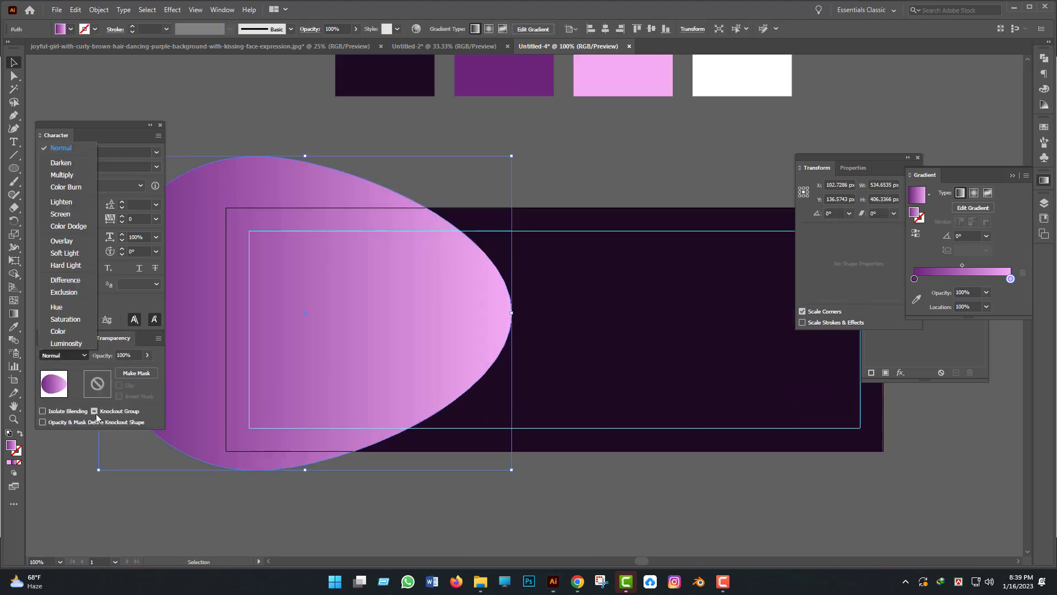
pyautogui.click(64, 253)
pyautogui.scroll(-1, 534, 363)
pyautogui.click(48, 337)
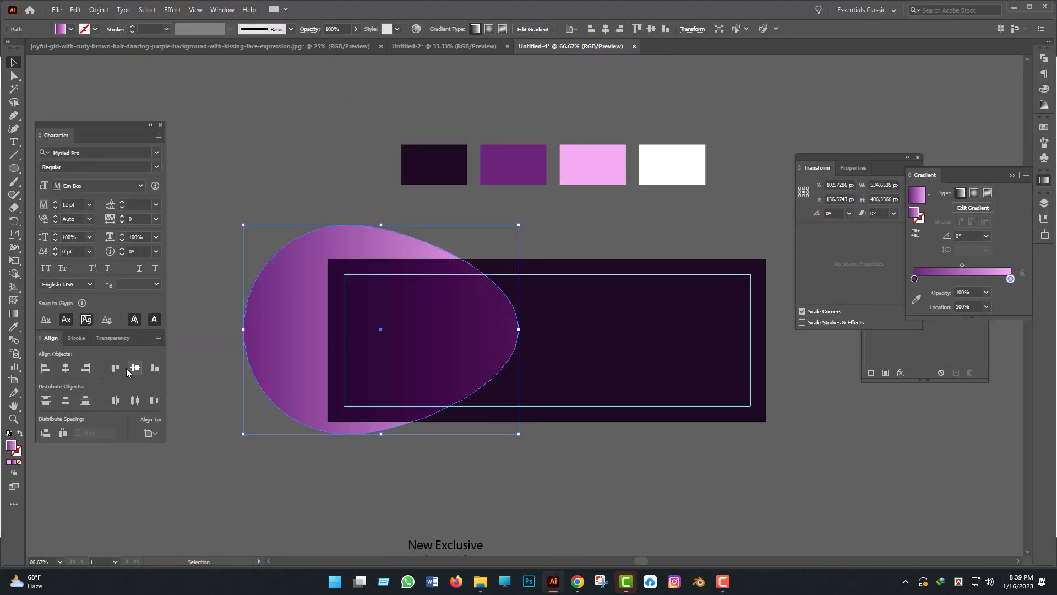
# Try overlaying a copy of the egg shape rotated about 14° clockwise.
pyautogui.moveTo(383, 414); pyautogui.dragTo(384, 425)
pyautogui.press('v')
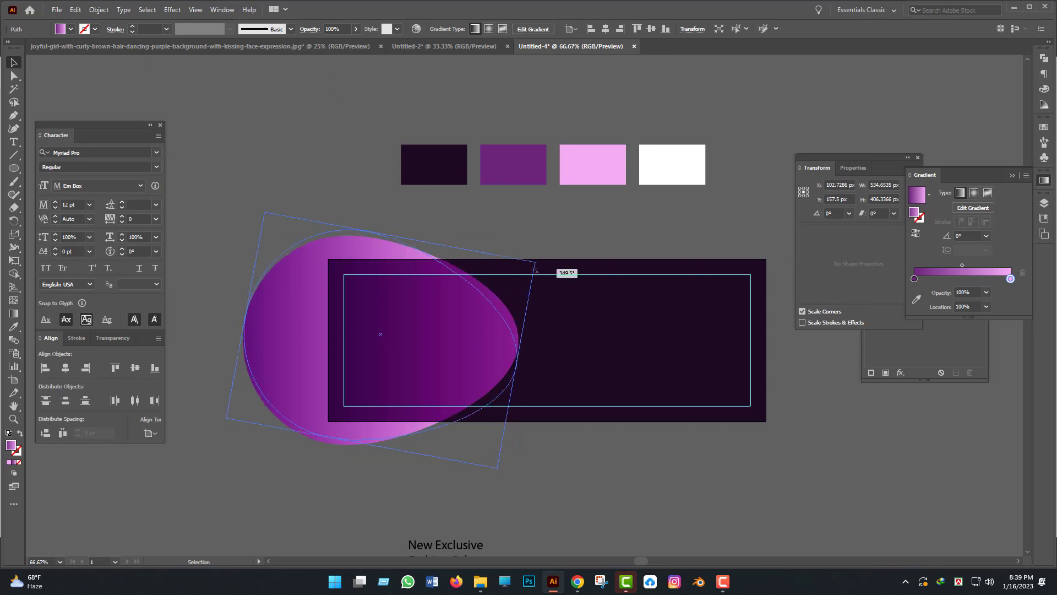
pyautogui.moveTo(534, 271); pyautogui.dragTo(538, 275)
pyautogui.scroll(1, 486, 360)
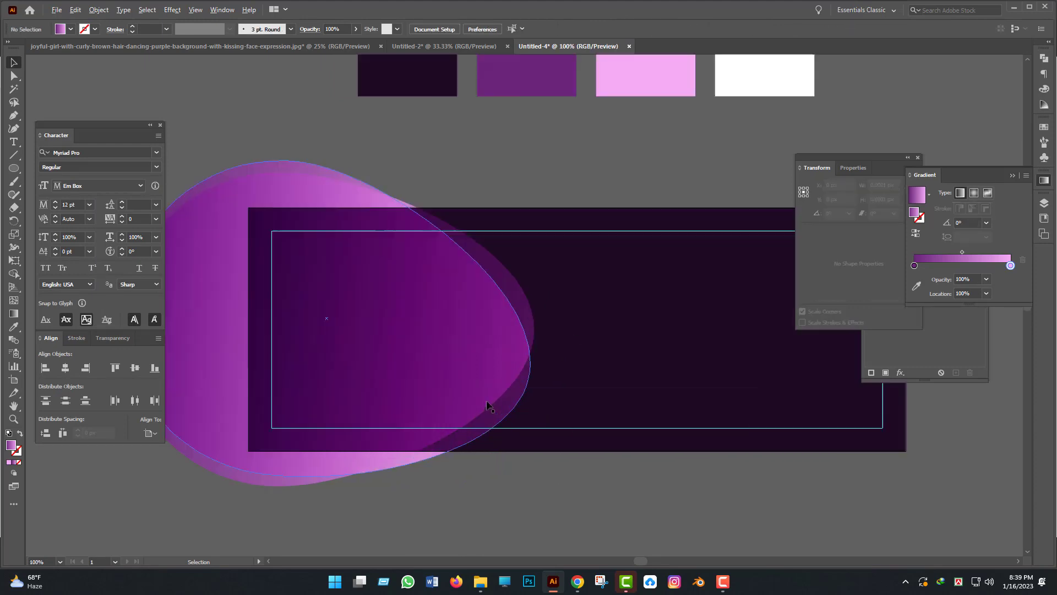
pyautogui.scroll(-1, 578, 447)
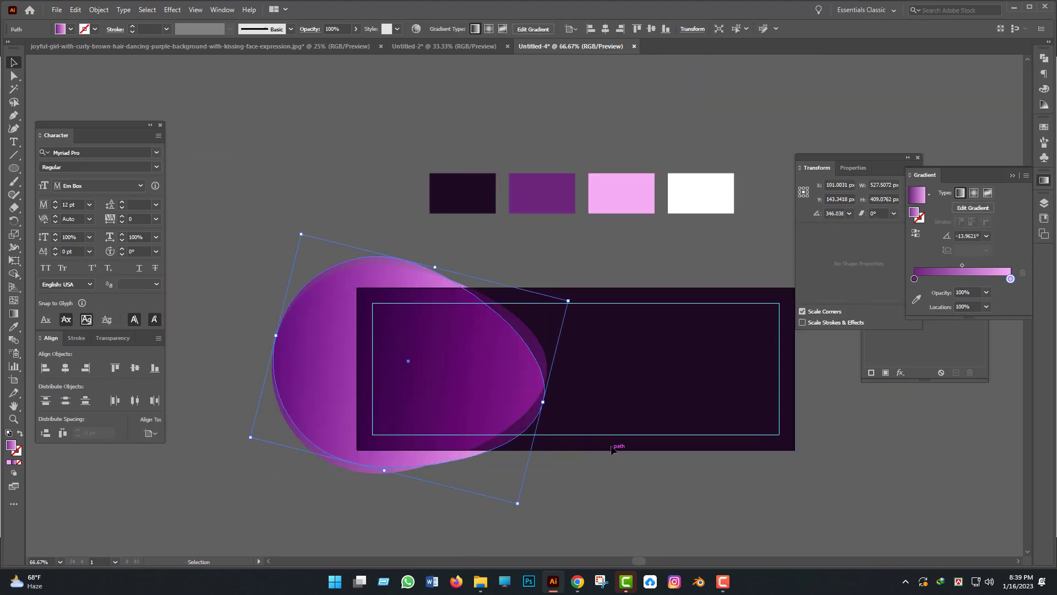
# Undo the rotated copy and move the egg shape's right anchor point inward to make the shape about 501 px wide.
pyautogui.press('a')
pyautogui.hotkey('ctrl', 'z')
pyautogui.moveTo(548, 368)
pyautogui.mouseDown()
pyautogui.moveTo(523, 371)
pyautogui.moveTo(543, 382)
pyautogui.moveTo(550, 370)
pyautogui.moveTo(530, 375)
pyautogui.mouseUp()
pyautogui.hotkey('ctrl', 'z')
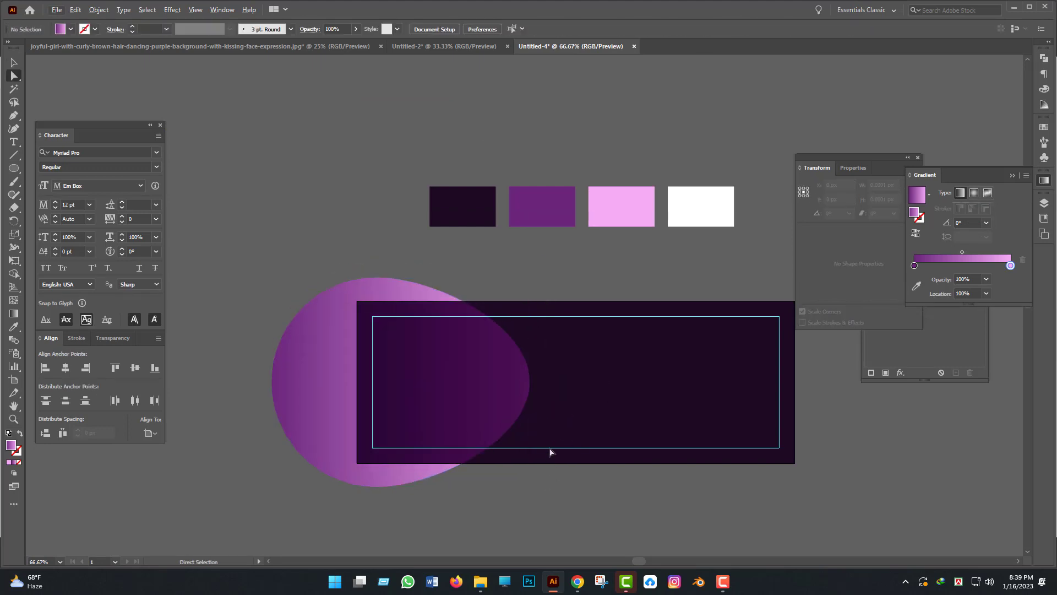
# Set the opacity of the egg shape's pink gradient stop to 90%.
pyautogui.hotkey('ctrl', '=')
pyautogui.press('v')
pyautogui.click(474, 369)
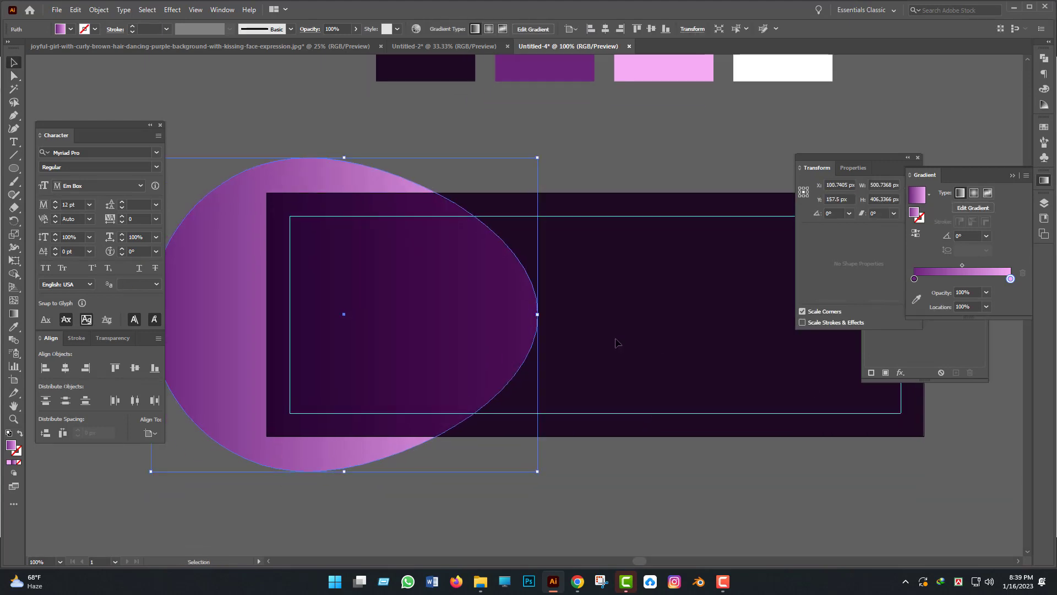
pyautogui.click(986, 292)
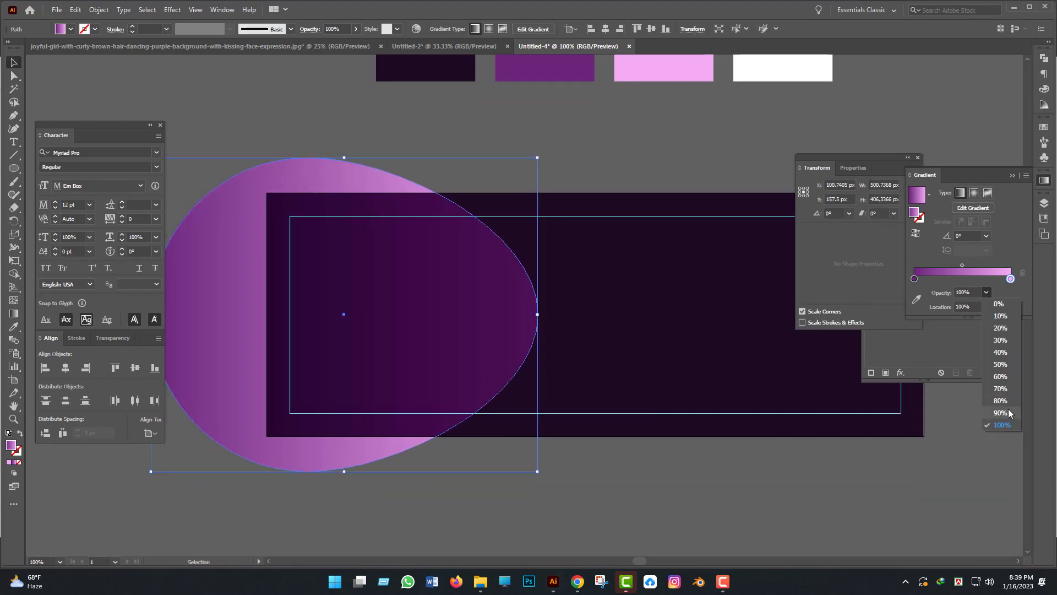
pyautogui.click(999, 408)
pyautogui.click(875, 449)
# Change the egg shape's blend mode to Overlay.
pyautogui.click(482, 322)
pyautogui.click(113, 338)
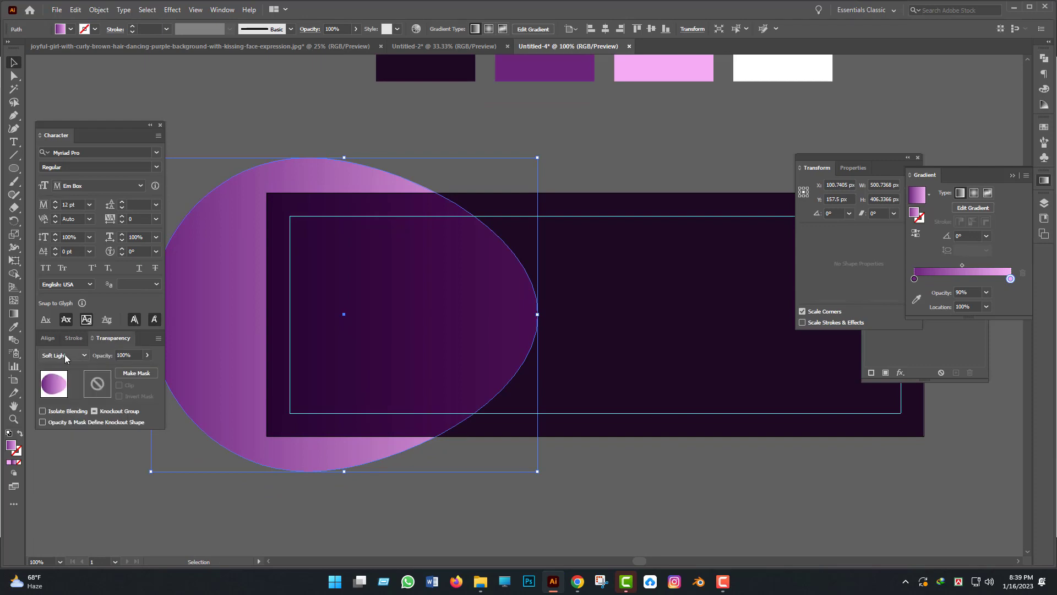
pyautogui.click(64, 356)
pyautogui.click(61, 251)
pyautogui.click(664, 511)
pyautogui.scroll(-1, 663, 506)
pyautogui.keyDown('alt'); pyautogui.scroll(-1, 636, 487); pyautogui.keyUp('alt')
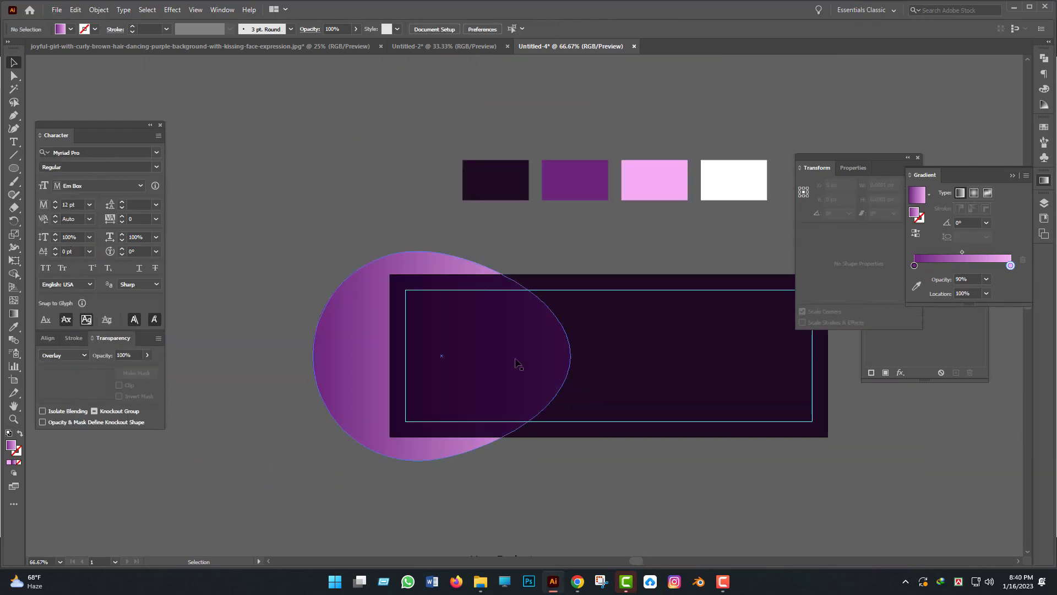
# Set the opacity of the egg shape's pink gradient stop back to 100%.
pyautogui.click(496, 408)
pyautogui.click(986, 293)
pyautogui.click(1000, 427)
pyautogui.click(834, 462)
# Overlay a copy of the egg shape rotated about 28° clockwise.
pyautogui.keyDown('alt'); pyautogui.scroll(1, 675, 439); pyautogui.keyUp('alt')
pyautogui.click(490, 359)
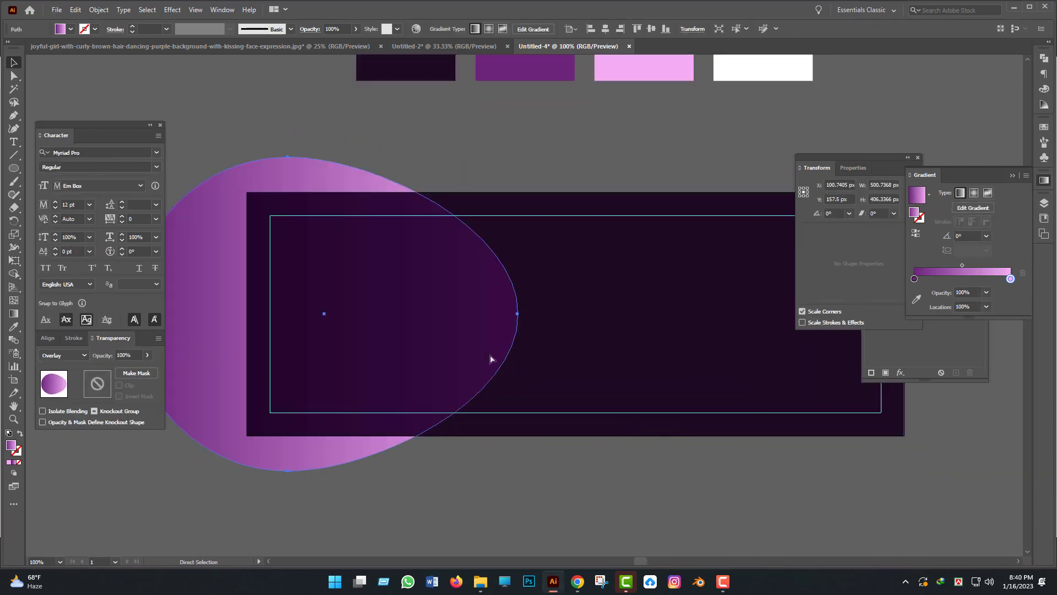
pyautogui.moveTo(529, 160); pyautogui.dragTo(555, 286)
pyautogui.scroll(-1, 563, 465)
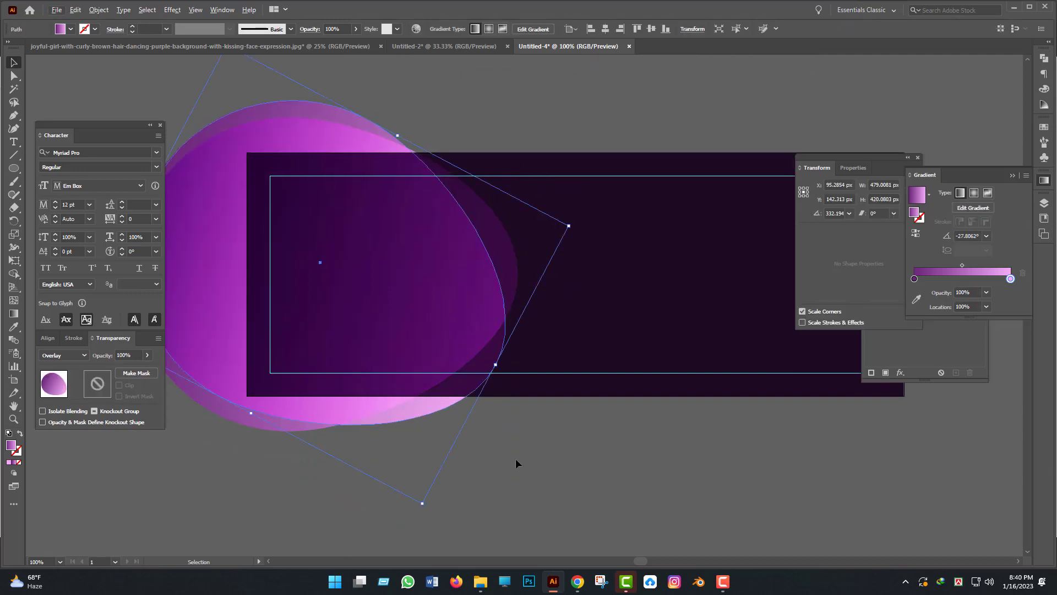
# Overlay another copy of the egg shape and rotate it slightly counterclockwise.
pyautogui.keyDown('alt'); pyautogui.scroll(-1, 514, 440); pyautogui.keyUp('alt')
pyautogui.hotkey('ctrl', 'z')
pyautogui.keyDown('alt'); pyautogui.scroll(1, 532, 327); pyautogui.keyUp('alt')
pyautogui.press('v')
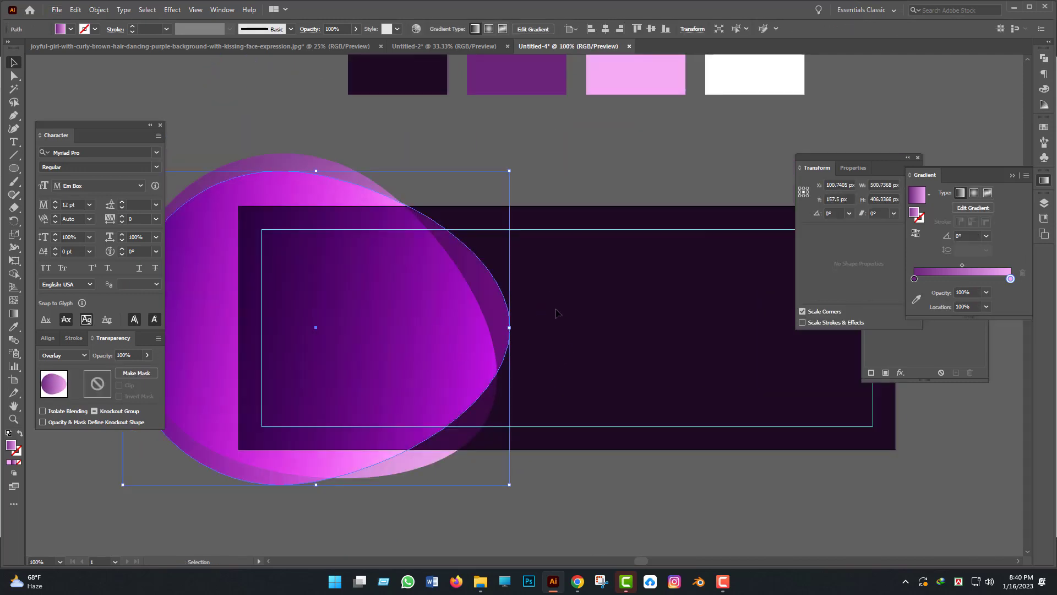
pyautogui.scroll(-1, 553, 309)
pyautogui.moveTo(565, 430); pyautogui.dragTo(575, 408)
pyautogui.click(573, 448)
pyautogui.keyDown('alt'); pyautogui.scroll(1, 568, 446); pyautogui.keyUp('alt')
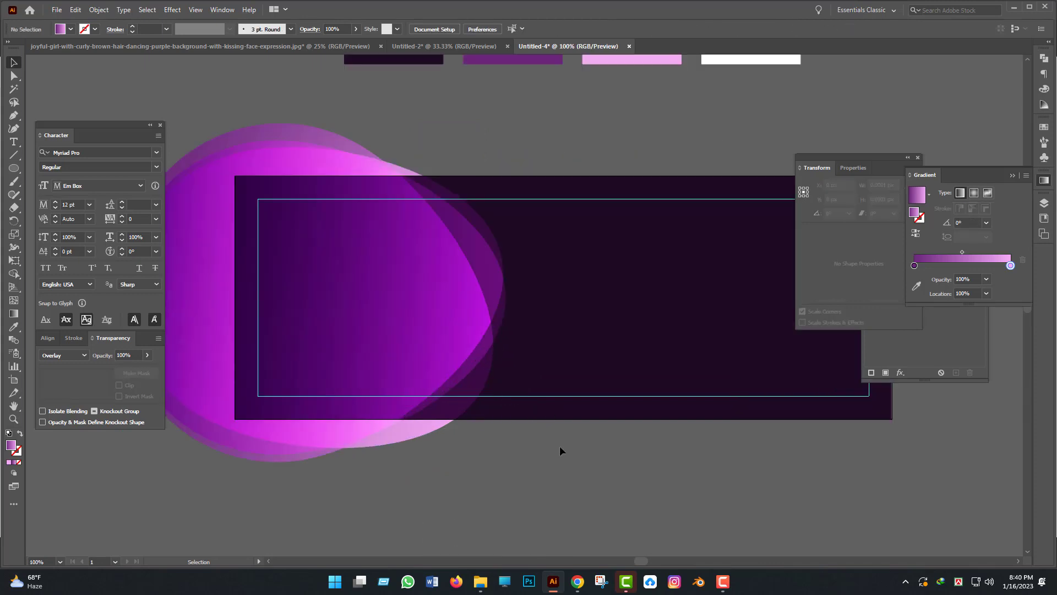
# Move the group of overlapping purple egg shapes about 19 px to the right over the banner.
pyautogui.keyDown('alt'); pyautogui.scroll(-1, 560, 444); pyautogui.keyUp('alt')
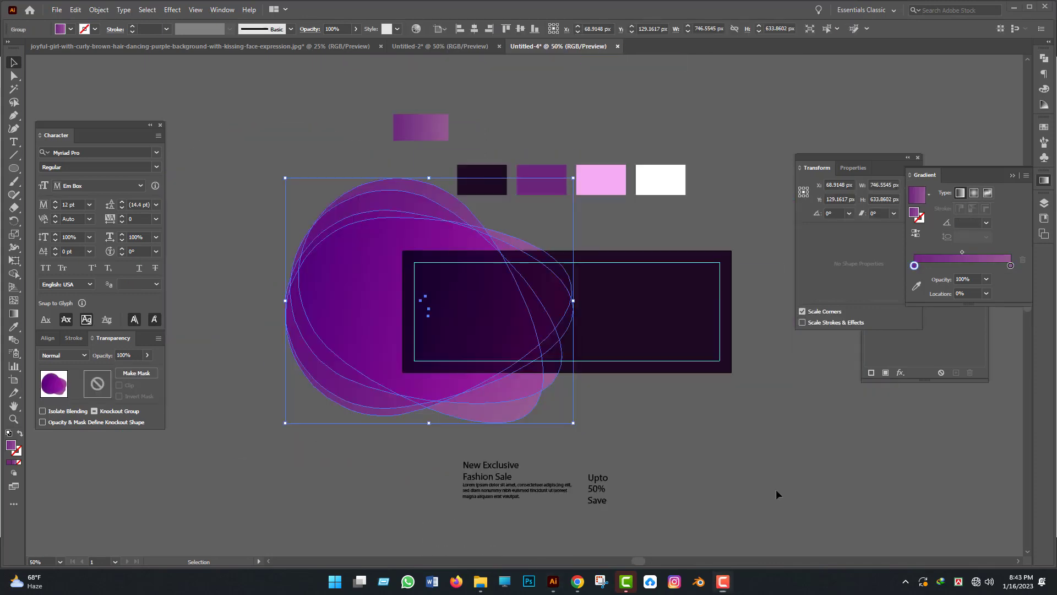
pyautogui.keyDown('alt'); pyautogui.scroll(1, 636, 411); pyautogui.keyUp('alt')
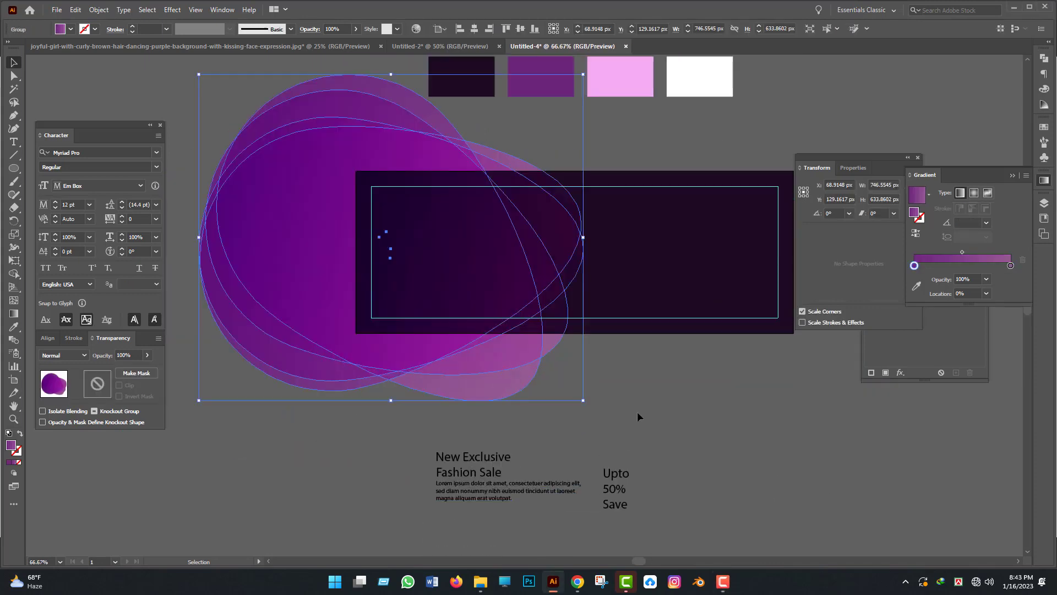
pyautogui.click(681, 431)
pyautogui.scroll(3, 682, 432)
pyautogui.scroll(-3, 463, 269)
pyautogui.click(463, 270)
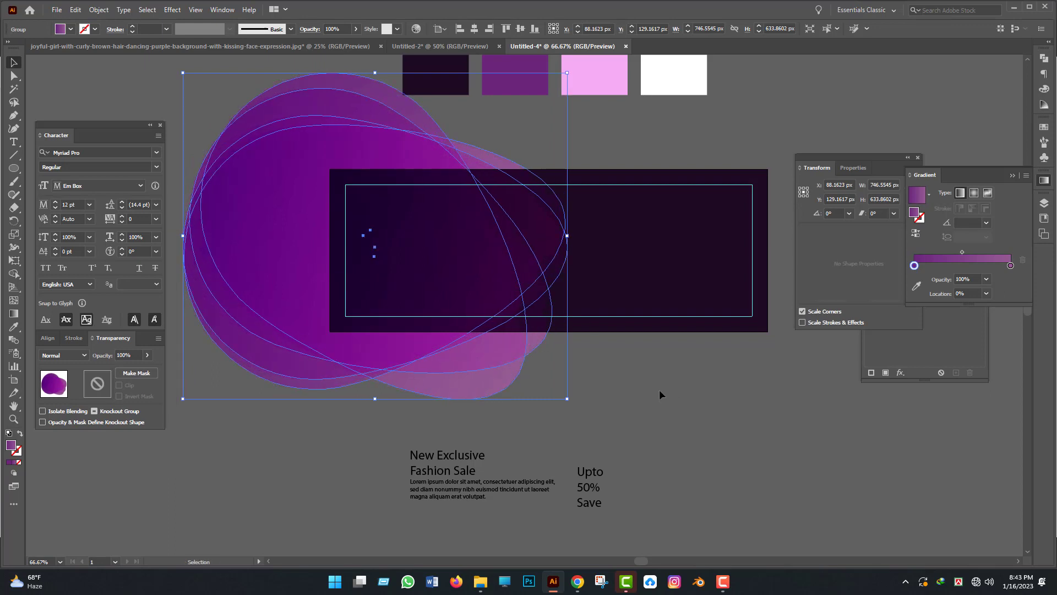
pyautogui.scroll(-2, 660, 407)
pyautogui.click(473, 404)
pyautogui.scroll(3, 617, 420)
pyautogui.scroll(2, 546, 479)
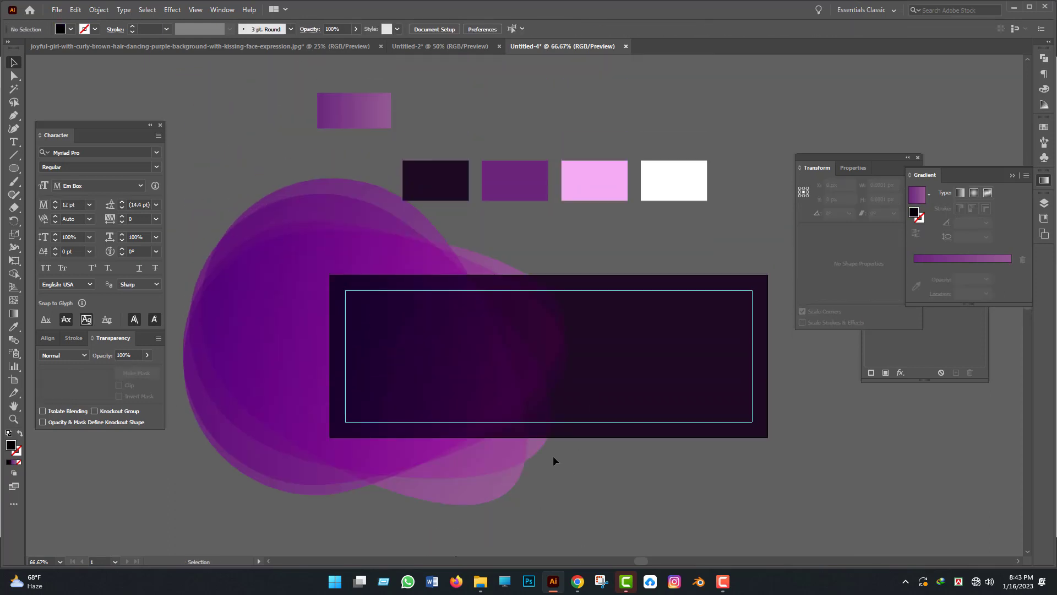
# Move the "New Exclusive Fashion Sale" heading onto the dark banner and fill it with white.
pyautogui.scroll(-4, 552, 455)
pyautogui.moveTo(468, 430); pyautogui.dragTo(408, 212)
pyautogui.click(70, 29)
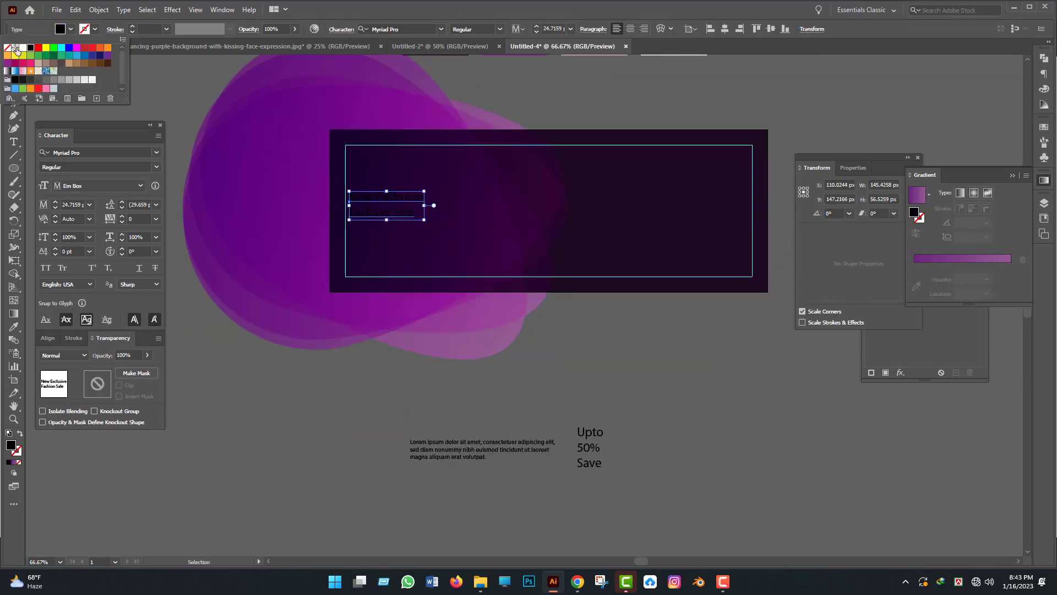
pyautogui.click(22, 48)
pyautogui.click(345, 361)
pyautogui.hotkey('ctrl', '+')
pyautogui.hotkey('ctrl', '+')
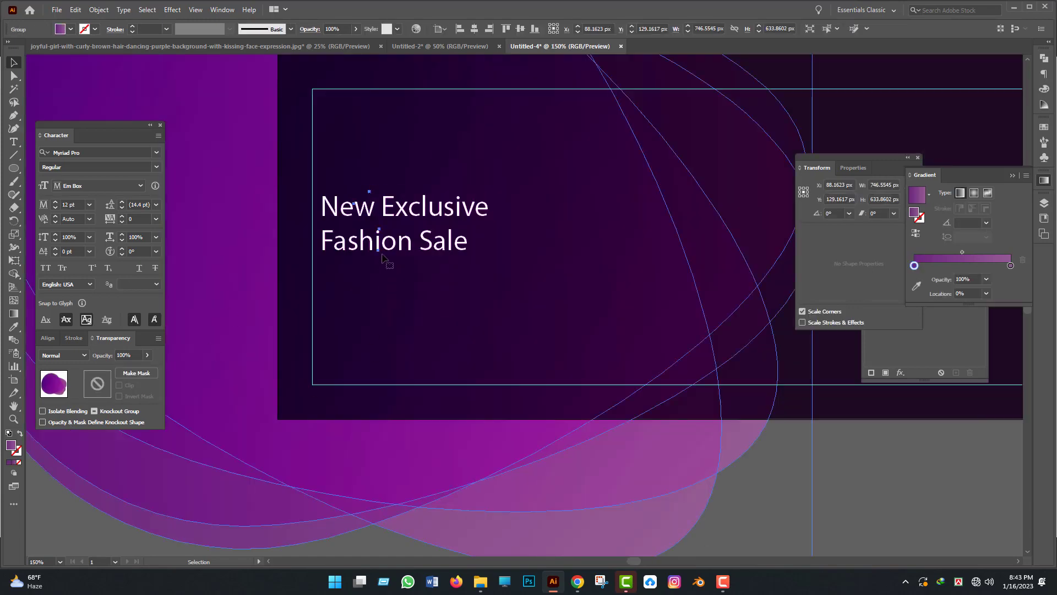
pyautogui.hotkey('ctrl', '+')
pyautogui.hotkey('ctrl', '+')
pyautogui.hotkey('ctrl', '+')
pyautogui.hotkey('ctrl', '-')
pyautogui.hotkey('ctrl', '-')
pyautogui.hotkey('ctrl', '-')
pyautogui.hotkey('ctrl', '-')
pyautogui.hotkey('ctrl', '-')
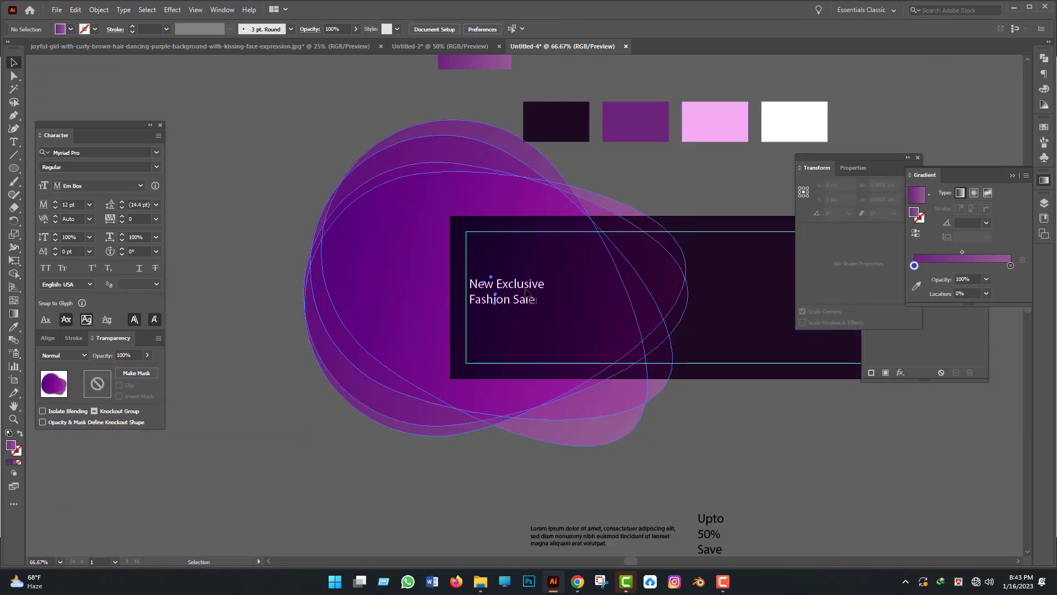
pyautogui.hotkey('ctrl', 'shift', 'a')
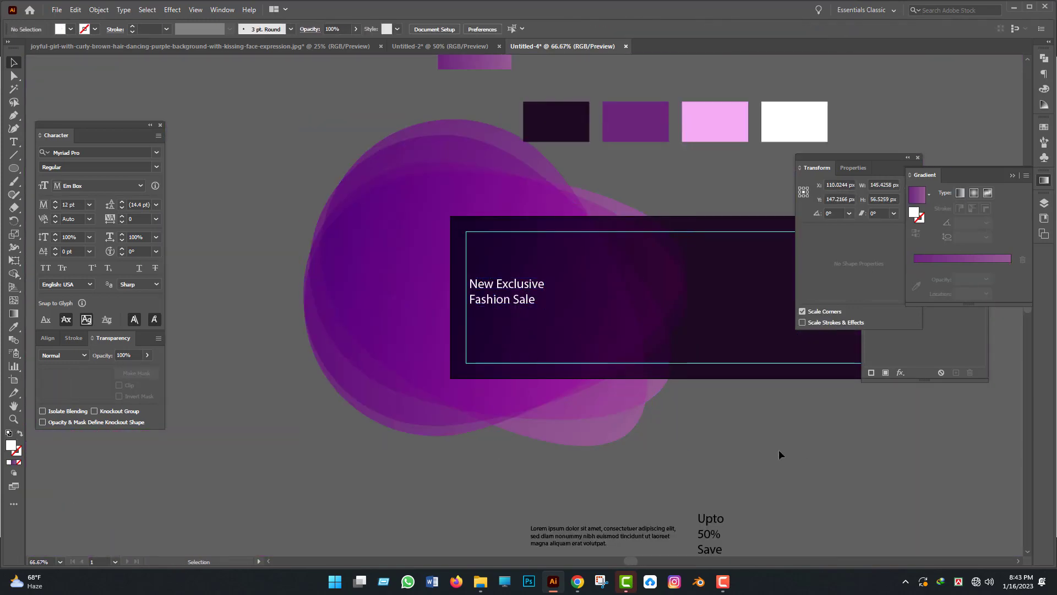
# Lock the group of overlapping purple egg shapes in the layer list.
pyautogui.hotkey('ctrl', '+')
pyautogui.hotkey('ctrl', '+')
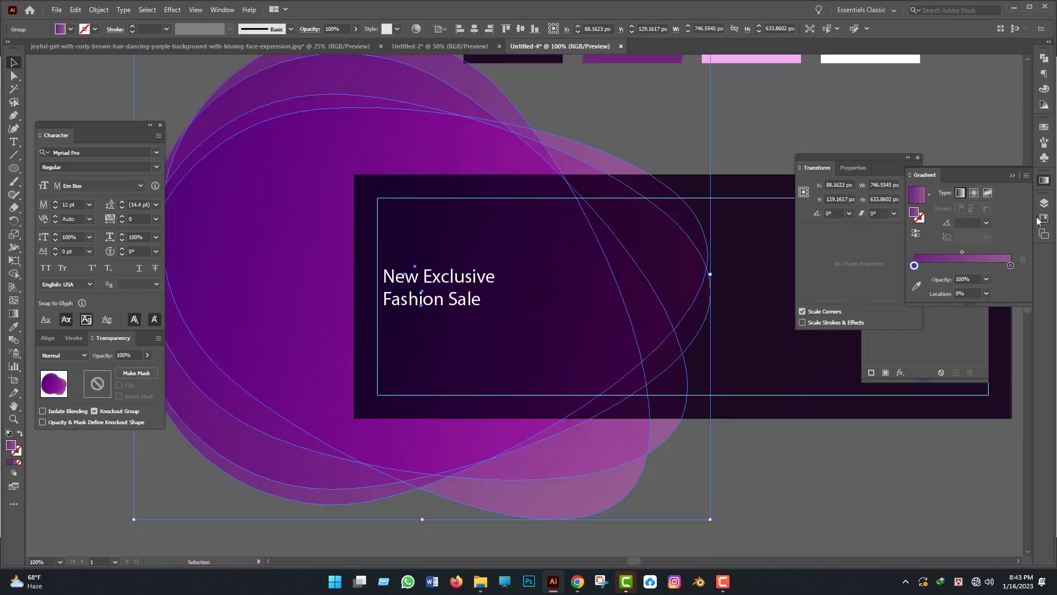
pyautogui.press('F7')
pyautogui.hotkey('ctrl', 'shift', 'a')
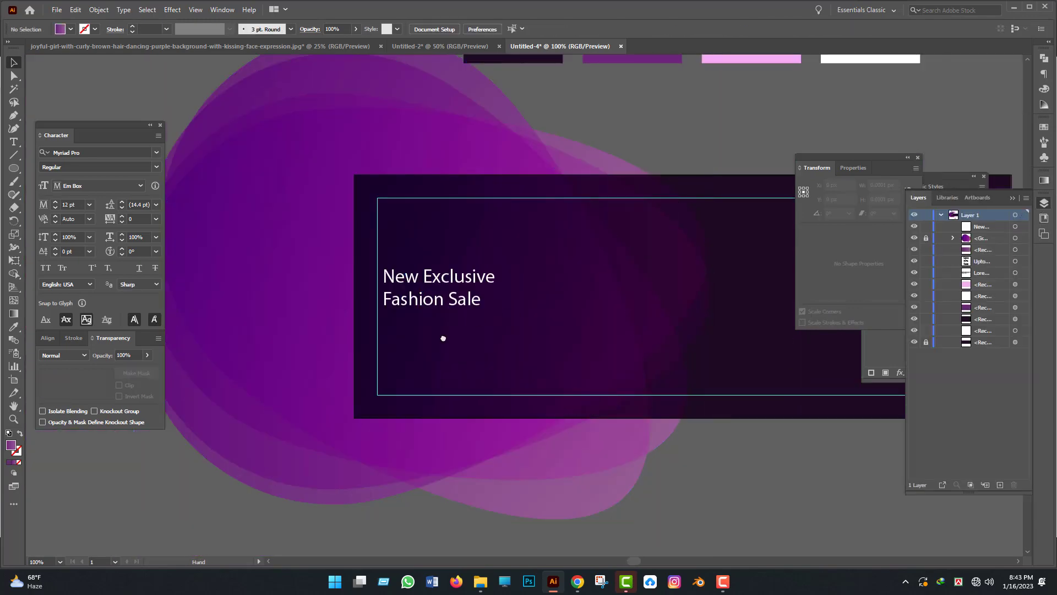
# Delete the words "New Exclusive" from the heading text, leaving the "Fashion Sale" line.
pyautogui.hotkey('ctrl', '+')
pyautogui.hotkey('ctrl', '+')
pyautogui.tripleClick(337, 297)
pyautogui.press('BackSpace')
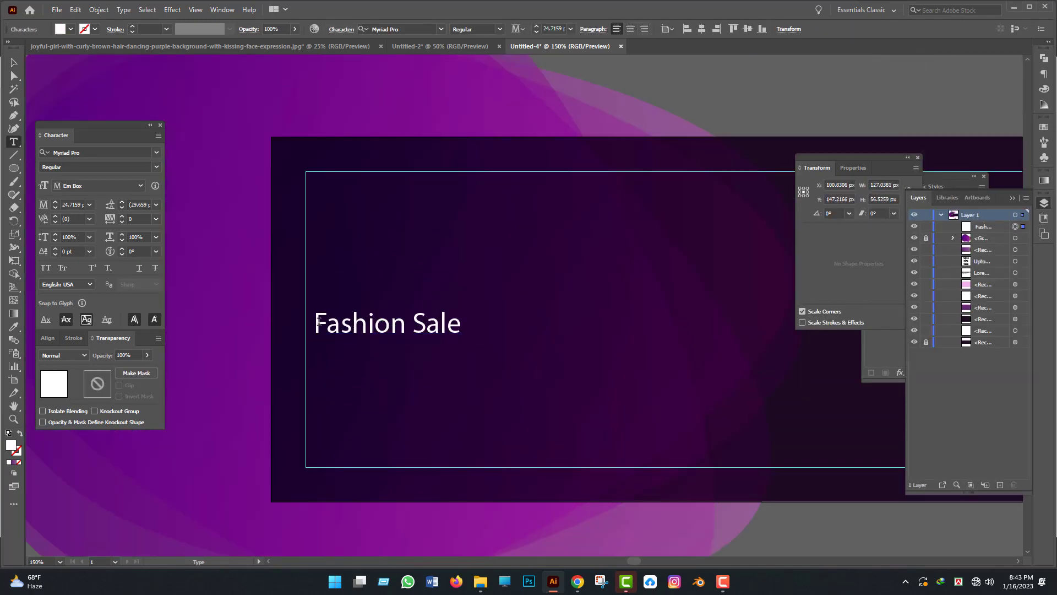
# Duplicate the "Fashion Sale" text directly above itself and replace the copy's wording with "New Exclusive".
pyautogui.moveTo(392, 295); pyautogui.dragTo(392, 286)
pyautogui.tripleClick(473, 279)
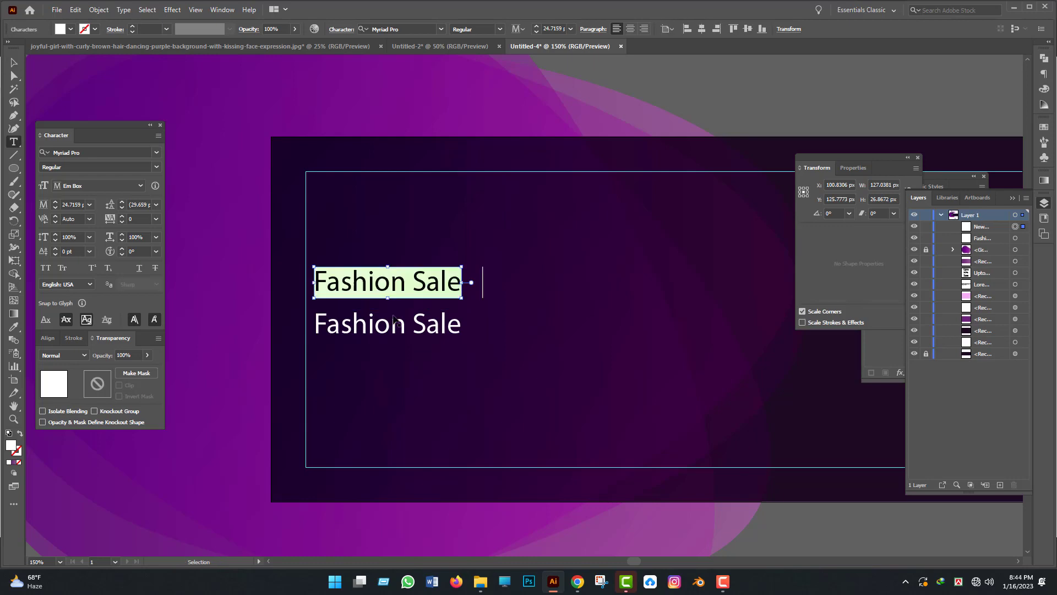
pyautogui.write('New Exclusive')
# Filter the fonts to script styles and set the "New Exclusive" text in Alexandra.
pyautogui.moveTo(474, 279); pyautogui.dragTo(335, 362)
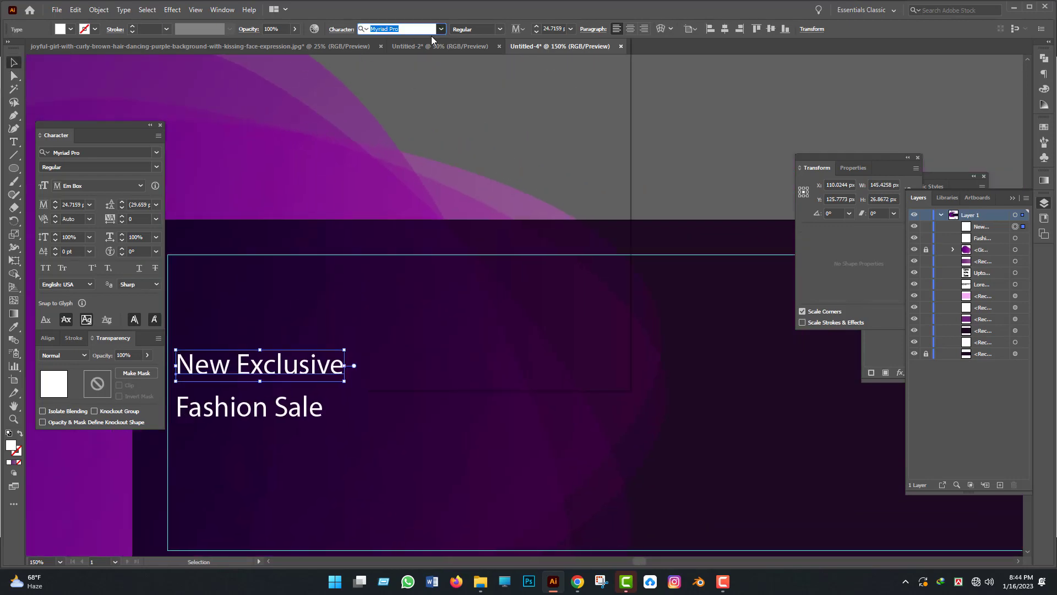
pyautogui.click(441, 29)
pyautogui.click(391, 64)
pyautogui.click(384, 123)
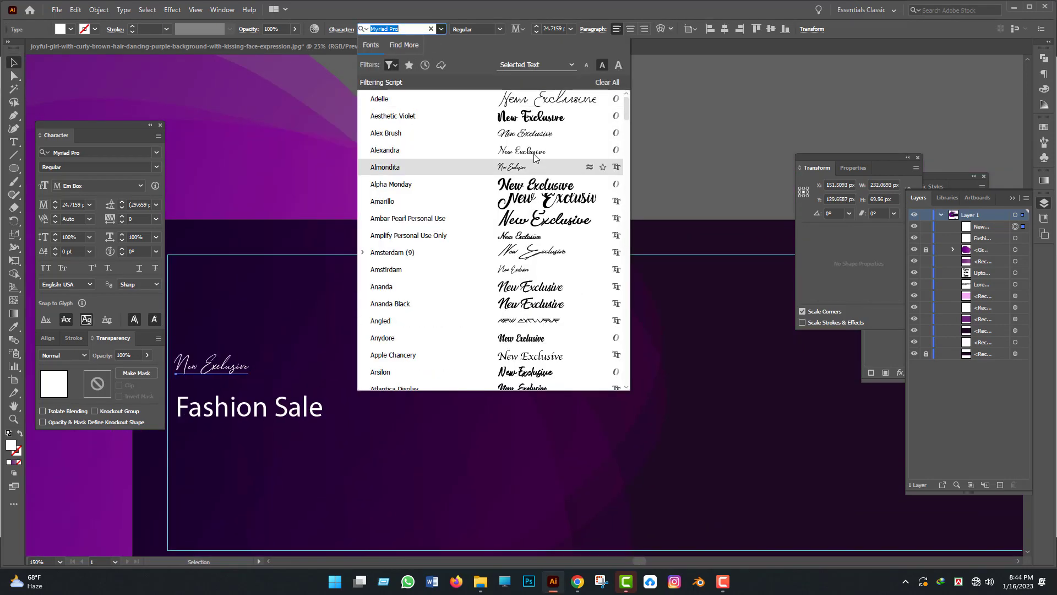
pyautogui.click(385, 150)
# Scale the "New Exclusive" script text up to about 31.5 pt.
pyautogui.hotkey('ctrl', '+')
pyautogui.hotkey('ctrl', '+')
pyautogui.click(646, 257)
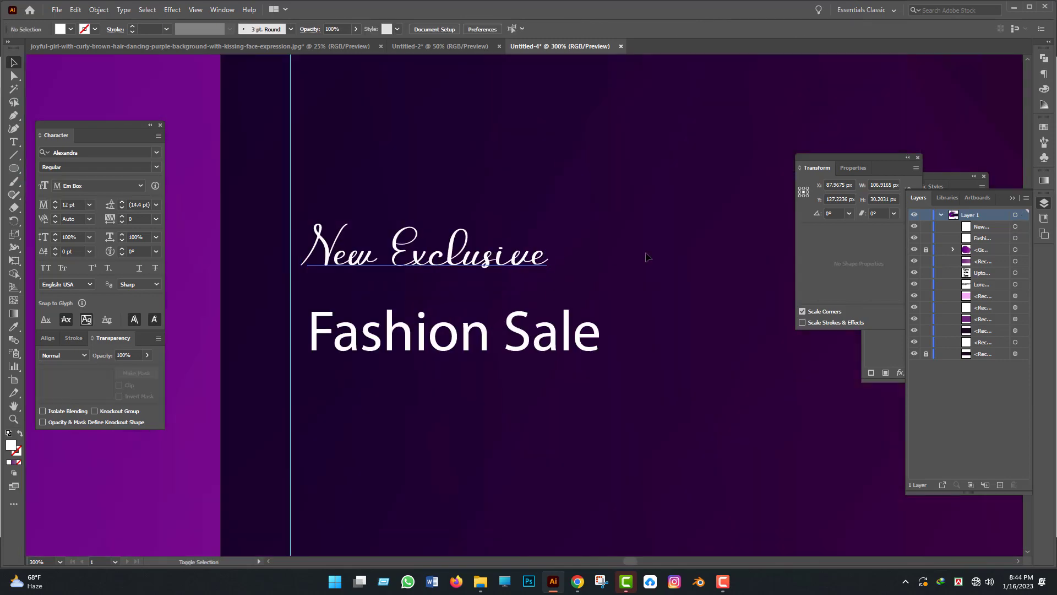
pyautogui.click(549, 261)
pyautogui.moveTo(550, 267); pyautogui.dragTo(508, 340)
# Filter the fonts to sans serif, set the "Fashion Sale" text in Akrobat Bold and apply all caps.
pyautogui.click(444, 28)
pyautogui.click(392, 65)
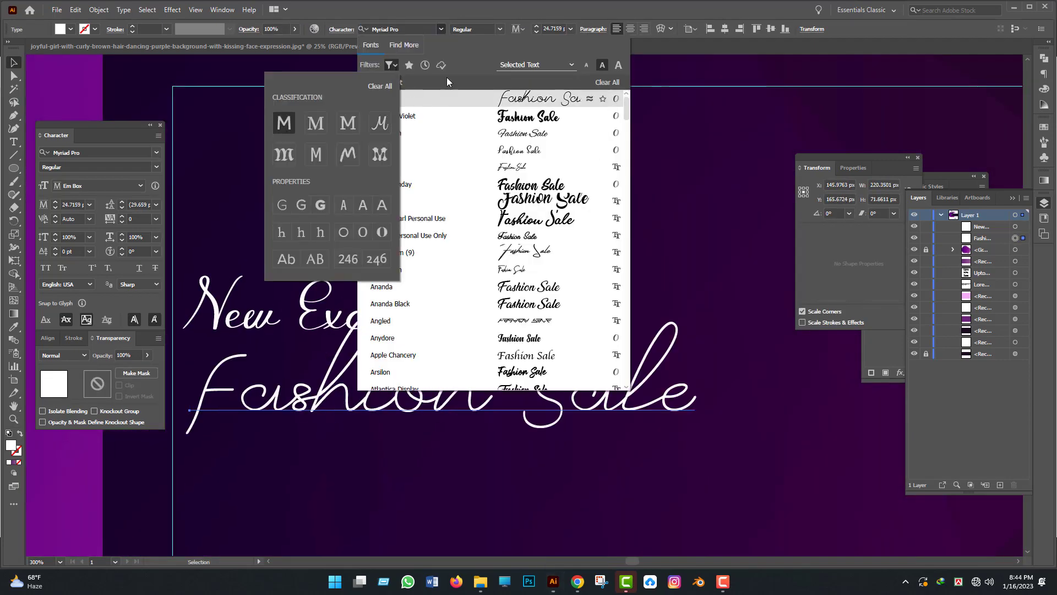
pyautogui.click(314, 117)
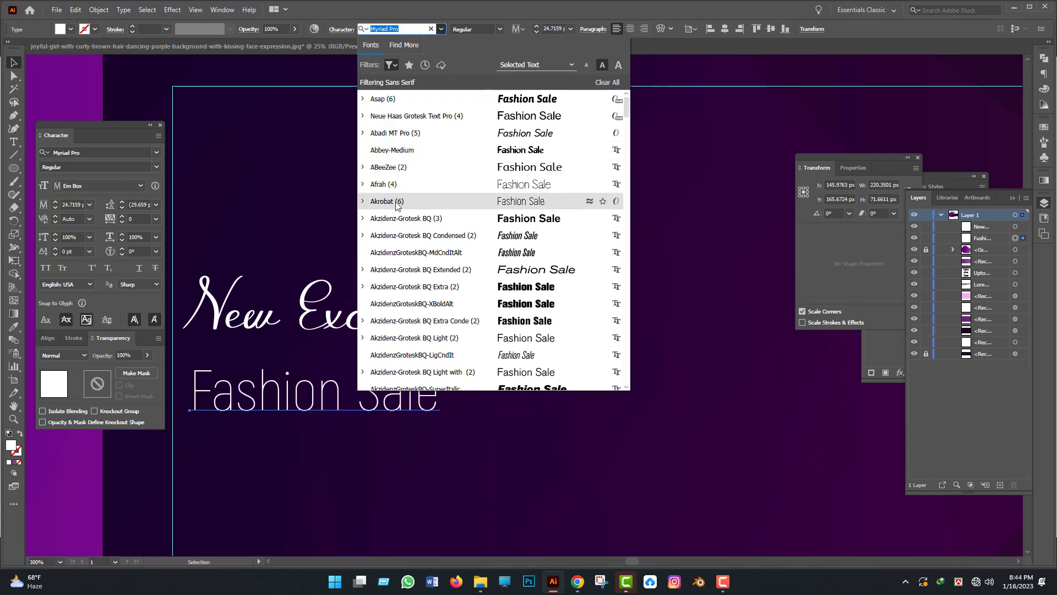
pyautogui.click(362, 202)
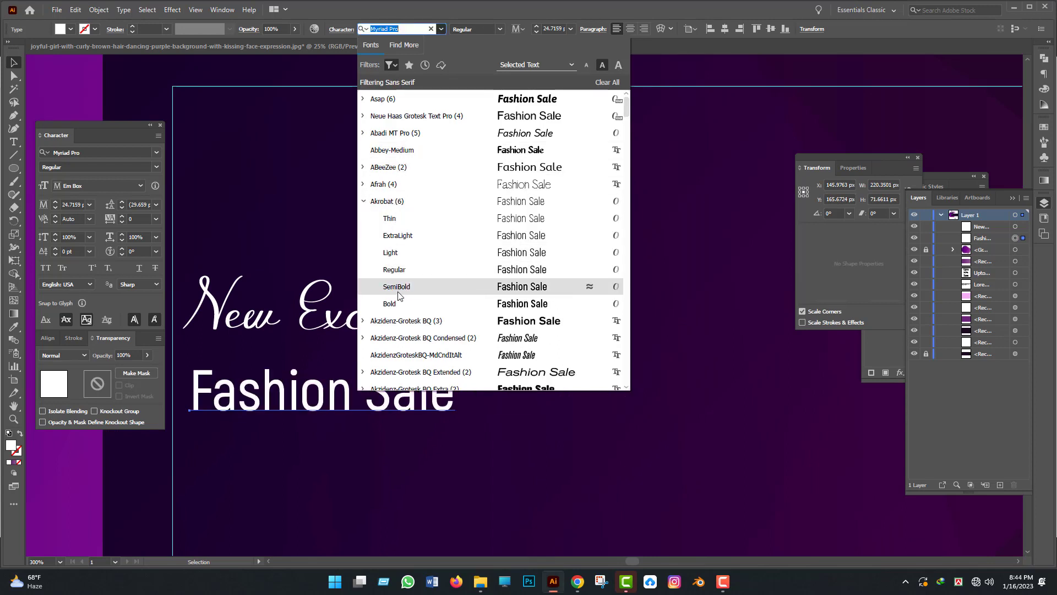
pyautogui.click(398, 303)
pyautogui.click(46, 267)
# Move the FASHION SALE line up close beneath the script line and adjust the spacing between them.
pyautogui.moveTo(275, 385); pyautogui.dragTo(323, 338)
pyautogui.moveTo(384, 367); pyautogui.dragTo(384, 324)
pyautogui.click(363, 270)
pyautogui.scroll(1, 358, 276)
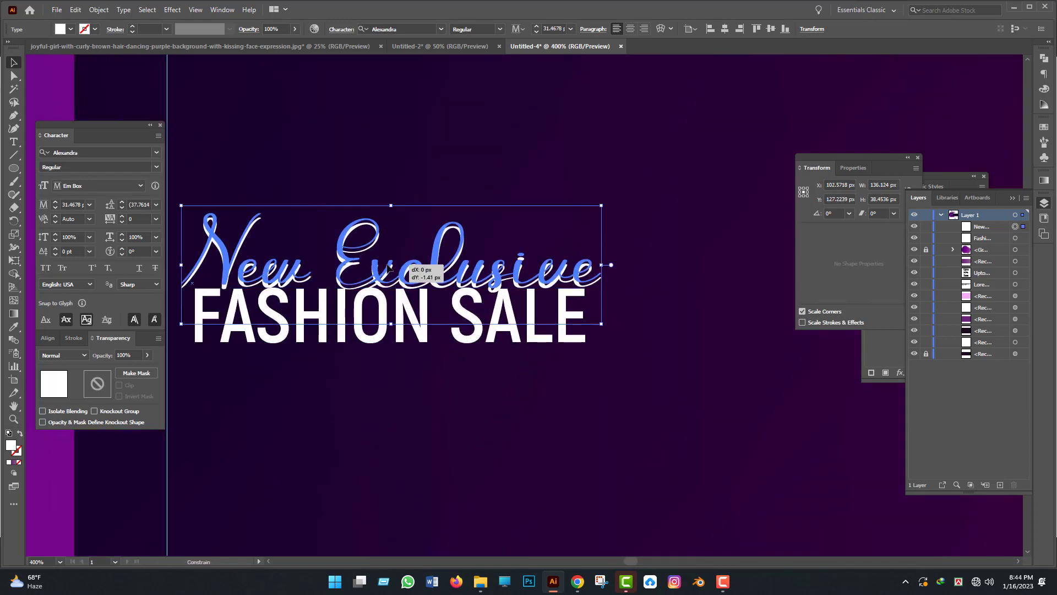
# Reduce the "New Exclusive" text to 29 pt and center it horizontally with the FASHION SALE line.
pyautogui.click(55, 208)
pyautogui.click(56, 207)
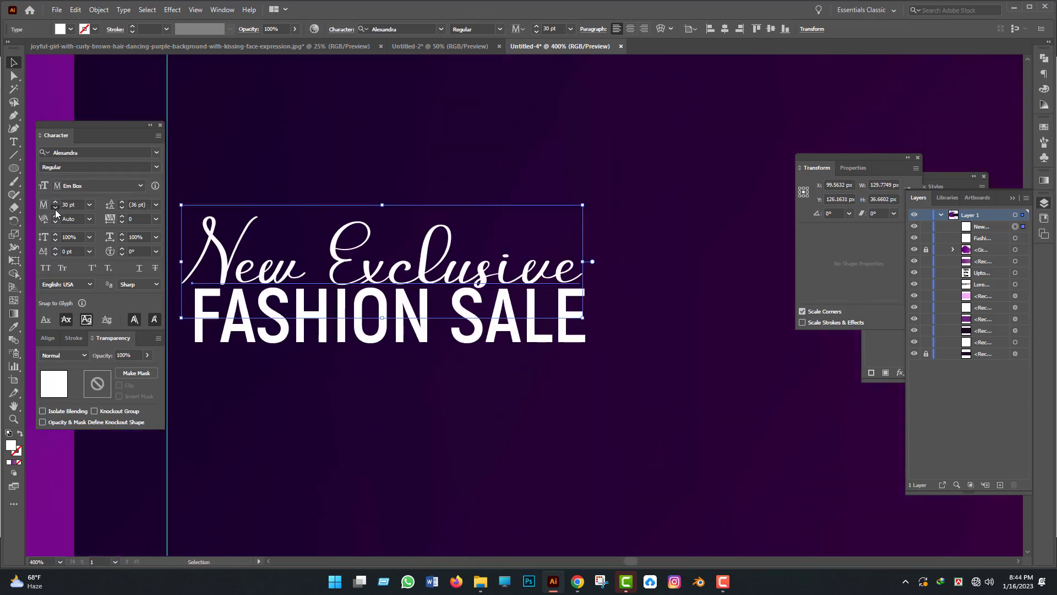
pyautogui.click(55, 207)
pyautogui.keyDown('shift'); pyautogui.click(209, 331); pyautogui.keyUp('shift')
pyautogui.click(48, 338)
pyautogui.click(65, 368)
# Enlarge both heading lines together to about 240 px wide.
pyautogui.scroll(-3, 641, 498)
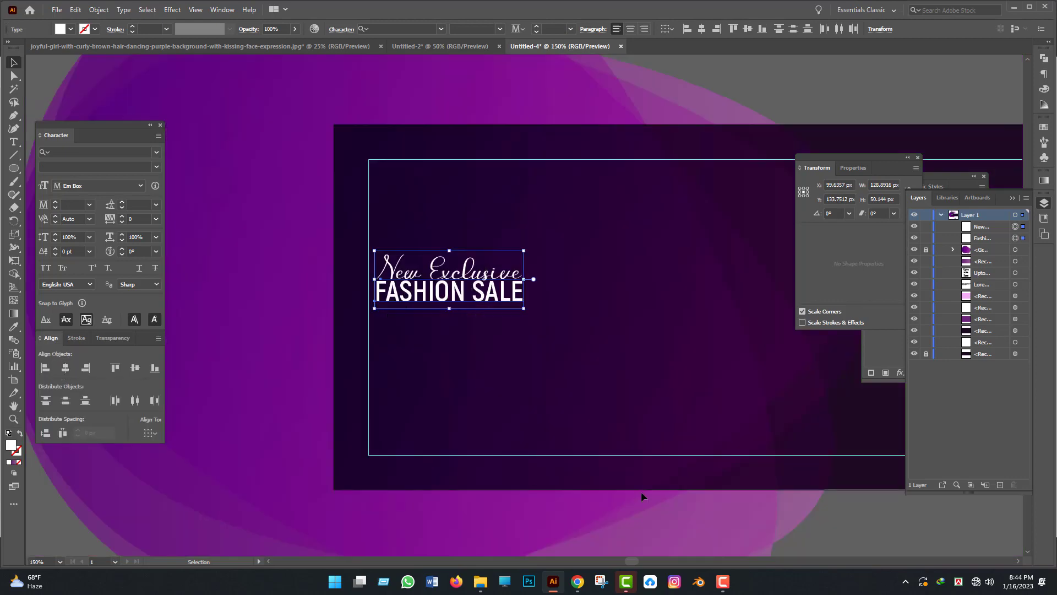
pyautogui.moveTo(739, 482); pyautogui.dragTo(670, 433)
pyautogui.moveTo(454, 229); pyautogui.dragTo(587, 241)
pyautogui.scroll(-3, 658, 395)
pyautogui.scroll(2, 658, 394)
pyautogui.scroll(3, 457, 341)
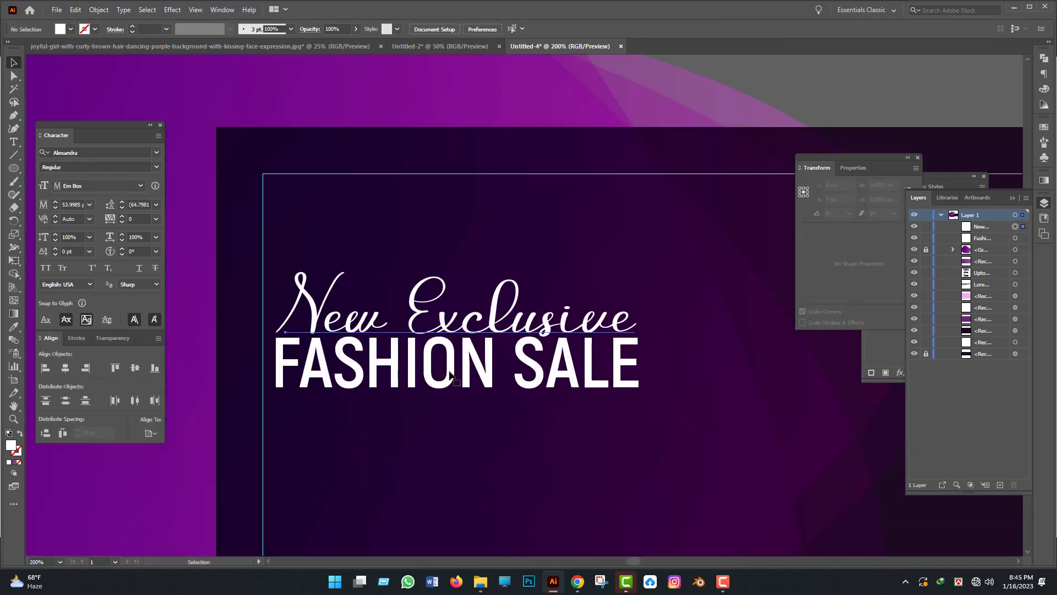
# Recolor the word SALE in the heading with the palette's light pink.
pyautogui.moveTo(448, 376); pyautogui.dragTo(564, 350)
pyautogui.scroll(-3, 637, 474)
pyautogui.scroll(2, 637, 474)
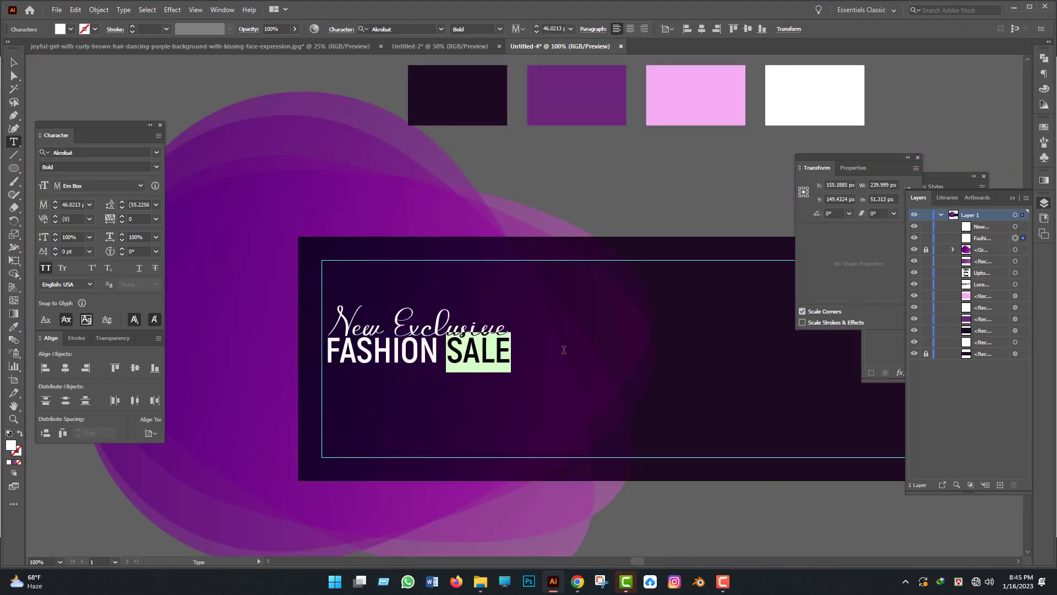
pyautogui.press('v')
pyautogui.scroll(-2, 658, 203)
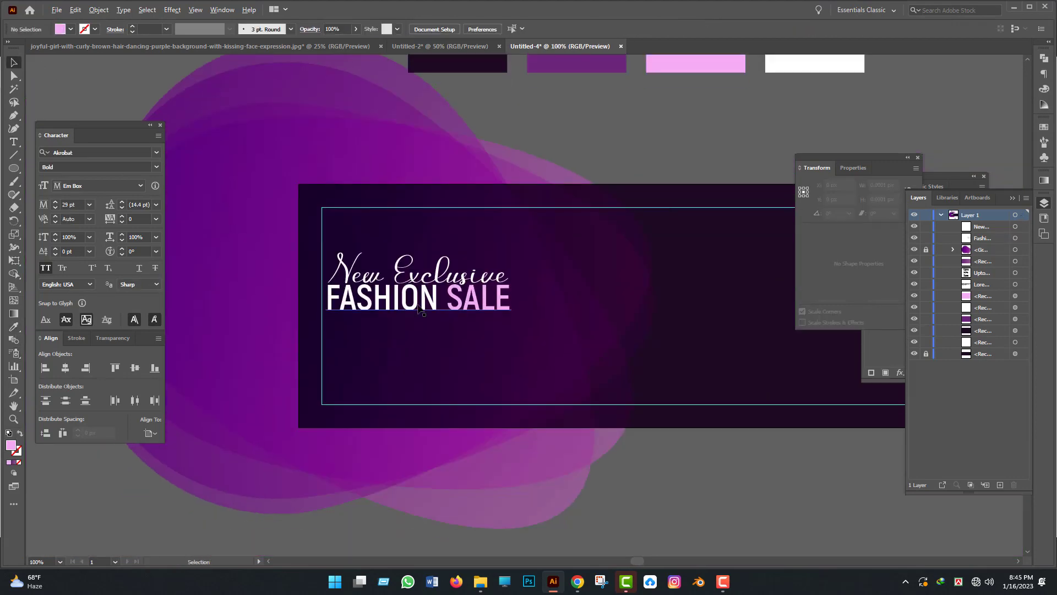
# Fine-tune the position of the "New Exclusive" script text just above the FASHION SALE line.
pyautogui.scroll(3, 417, 393)
pyautogui.scroll(2, 497, 203)
pyautogui.moveTo(503, 224); pyautogui.dragTo(502, 223)
pyautogui.scroll(-4, 502, 222)
pyautogui.scroll(-2, 700, 430)
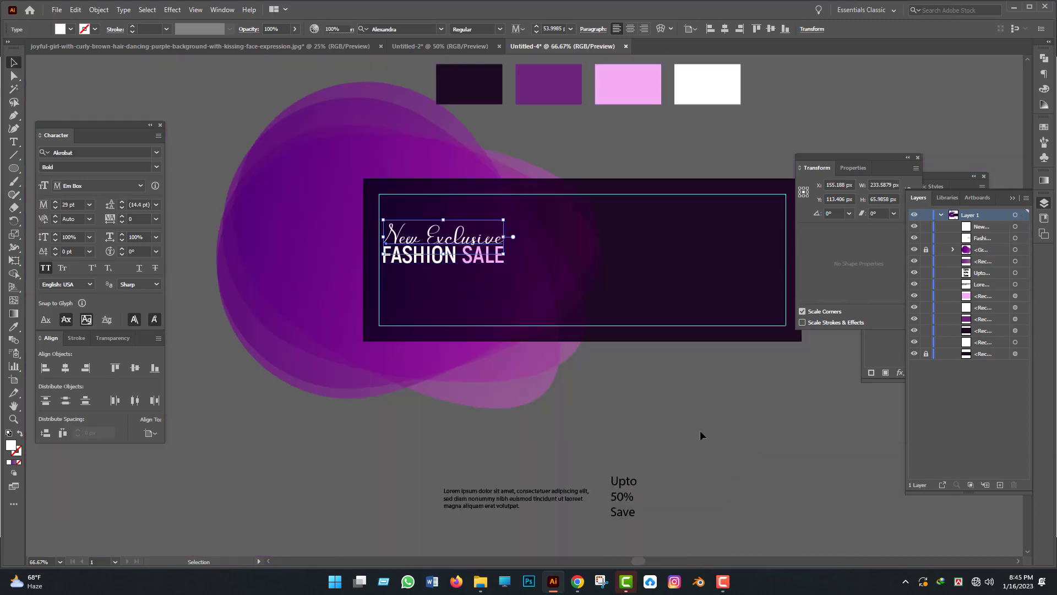
# Move both heading lines together so they line up with the banner's left margin guide.
pyautogui.moveTo(699, 431); pyautogui.dragTo(654, 391)
pyautogui.moveTo(384, 284); pyautogui.dragTo(368, 242)
pyautogui.scroll(5, 384, 282)
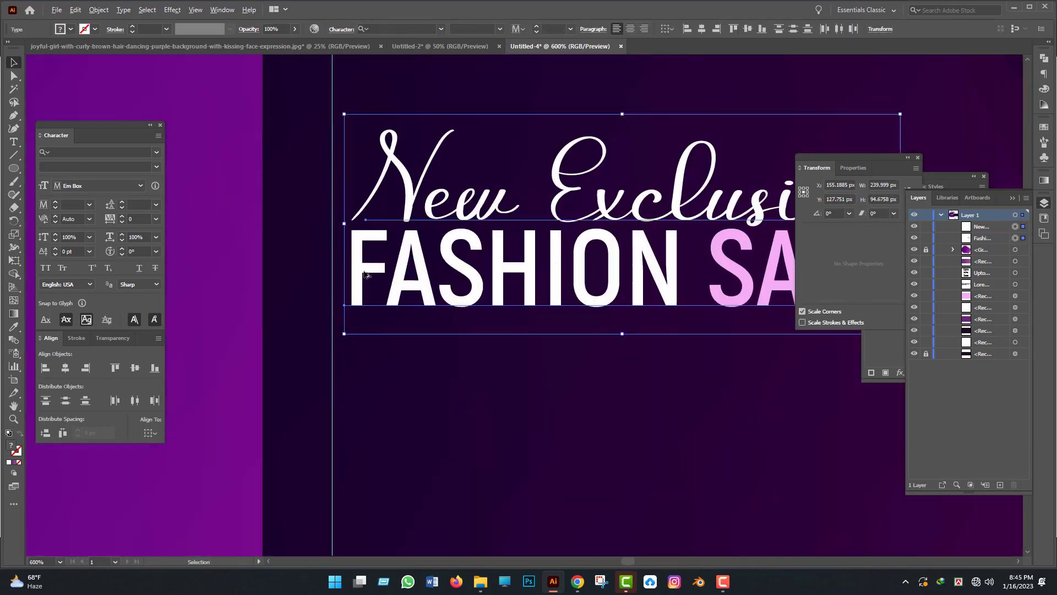
pyautogui.scroll(-2, 332, 281)
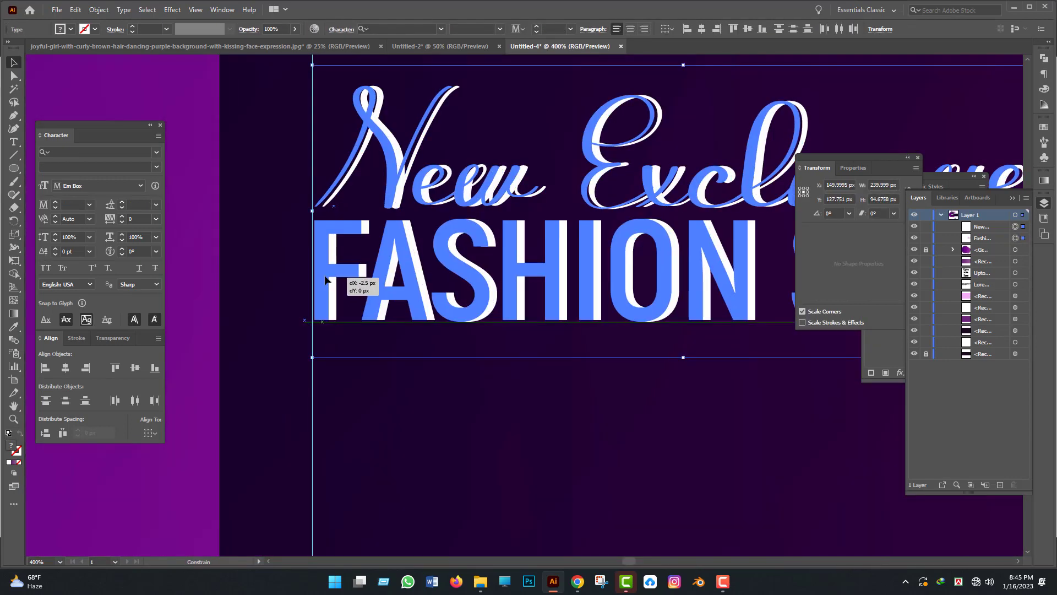
pyautogui.scroll(-4, 358, 308)
# Fill the Lorem ipsum paragraph below the banner with white.
pyautogui.click(434, 489)
pyautogui.scroll(2, 433, 489)
pyautogui.scroll(-2, 496, 490)
pyautogui.click(528, 492)
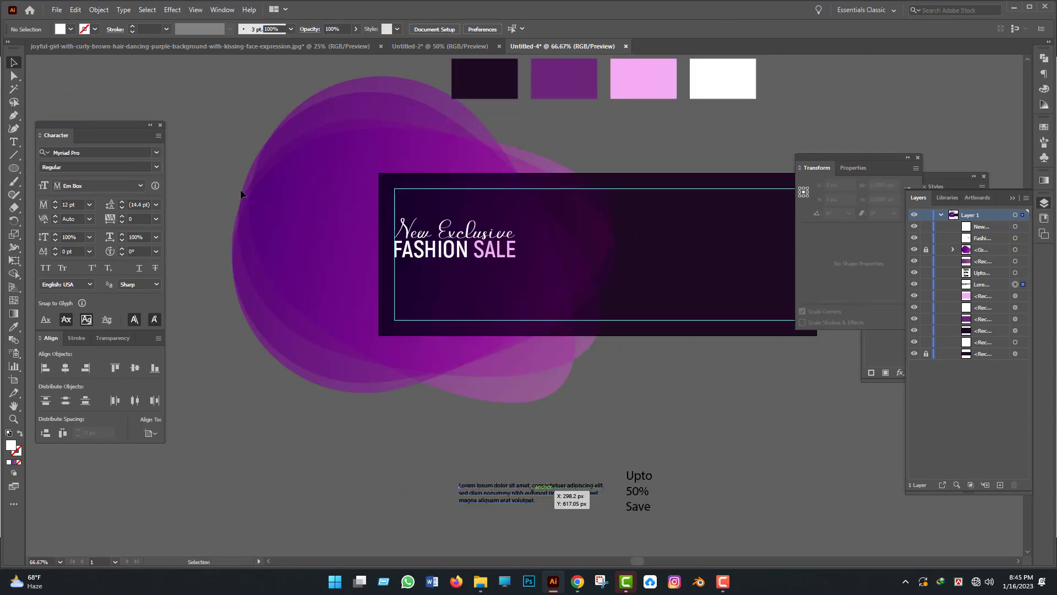
pyautogui.click(60, 29)
pyautogui.click(336, 478)
# Place the Lorem ipsum paragraph under the FASHION SALE line at the left margin guide and set it to 10 pt.
pyautogui.hscroll(3, 440, 485)
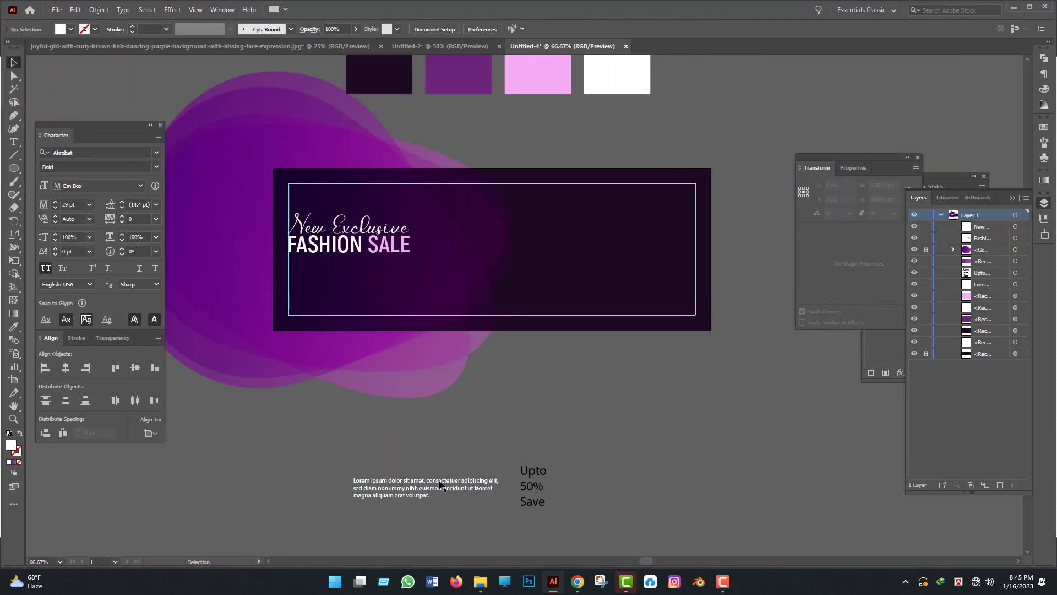
pyautogui.moveTo(363, 271); pyautogui.dragTo(363, 272)
pyautogui.scroll(2, 443, 281)
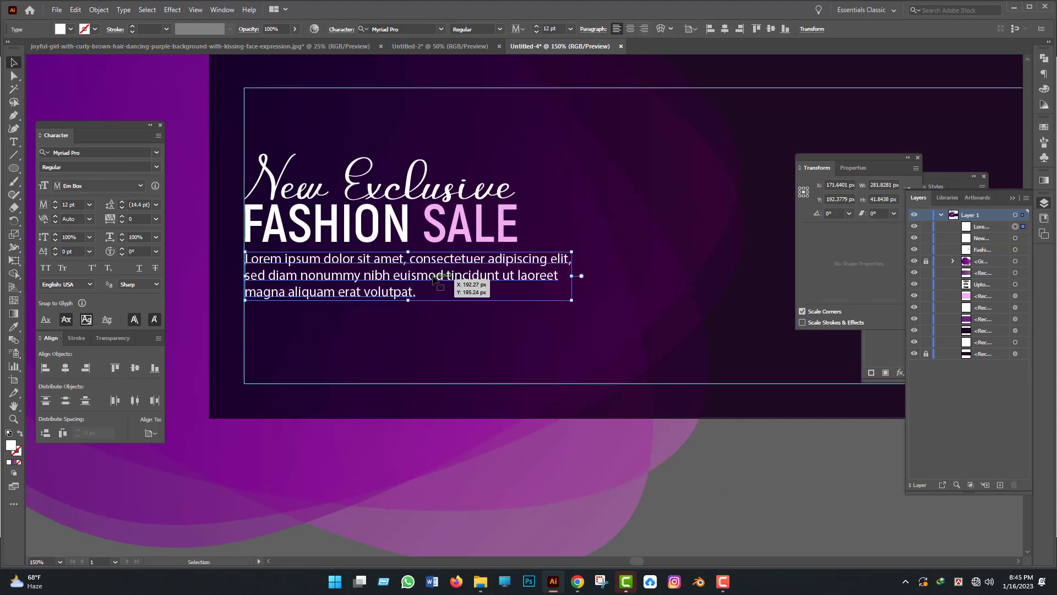
pyautogui.scroll(1, 353, 164)
# Enlarge both heading lines and the paragraph together to about 286 px wide.
pyautogui.keyDown('shift'); pyautogui.click(440, 181); pyautogui.keyUp('shift')
pyautogui.keyDown('shift'); pyautogui.click(468, 223); pyautogui.keyUp('shift')
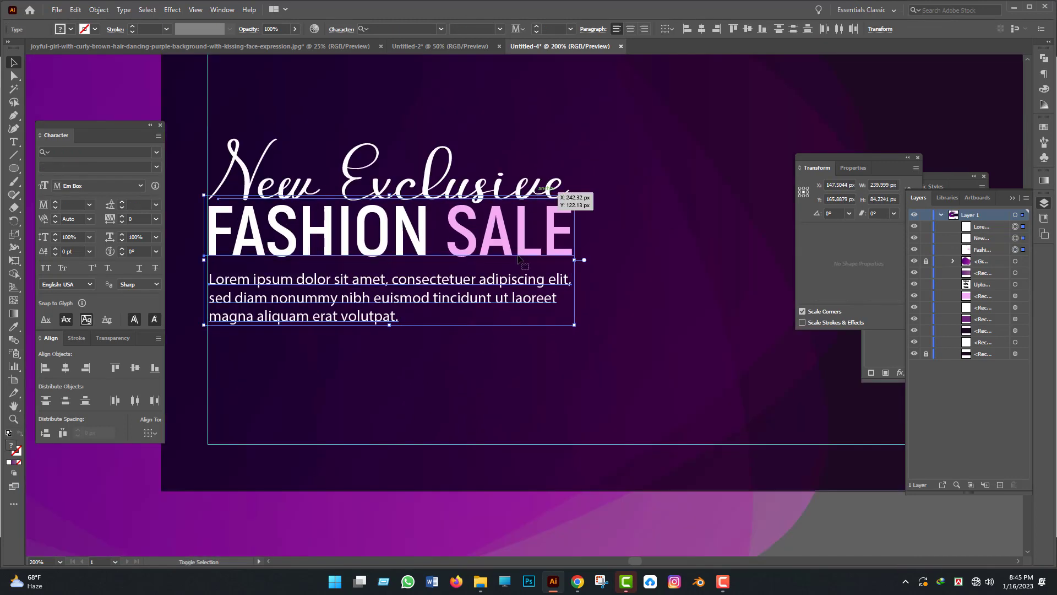
pyautogui.scroll(-1, 499, 236)
pyautogui.moveTo(558, 238); pyautogui.dragTo(606, 238)
pyautogui.scroll(-2, 605, 237)
pyautogui.click(663, 404)
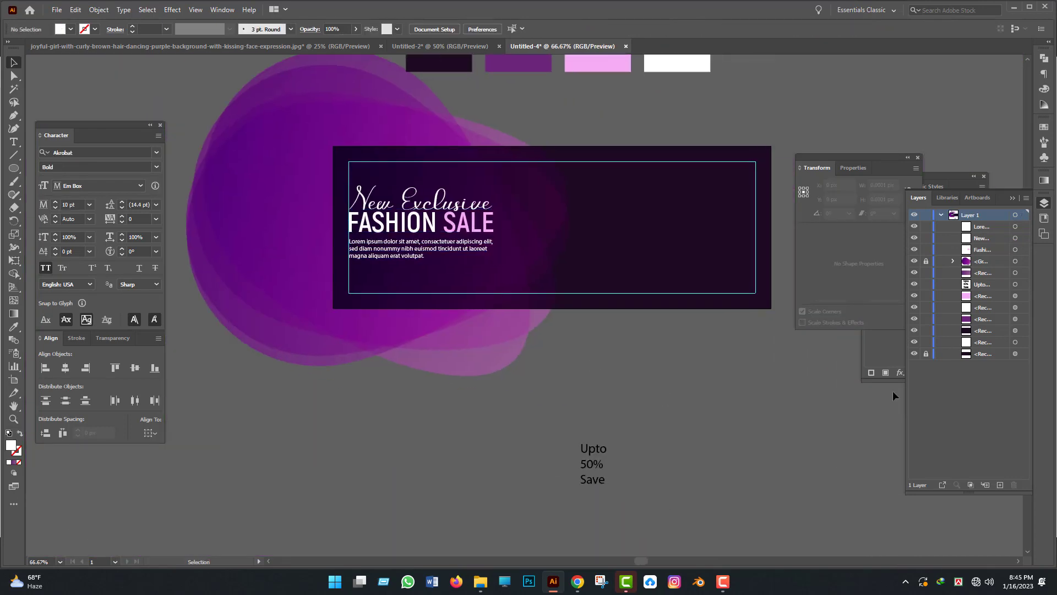
# Unlock the artwork and move the group of purple egg shapes about 41 px to the right.
pyautogui.scroll(1, 662, 404)
pyautogui.scroll(1, 411, 373)
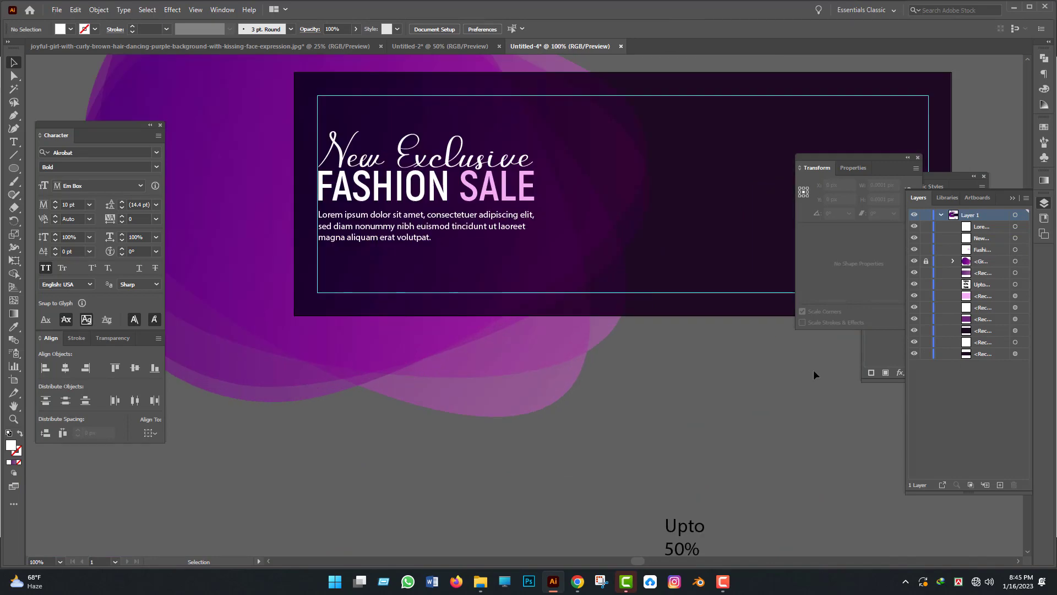
pyautogui.moveTo(344, 362); pyautogui.dragTo(402, 441)
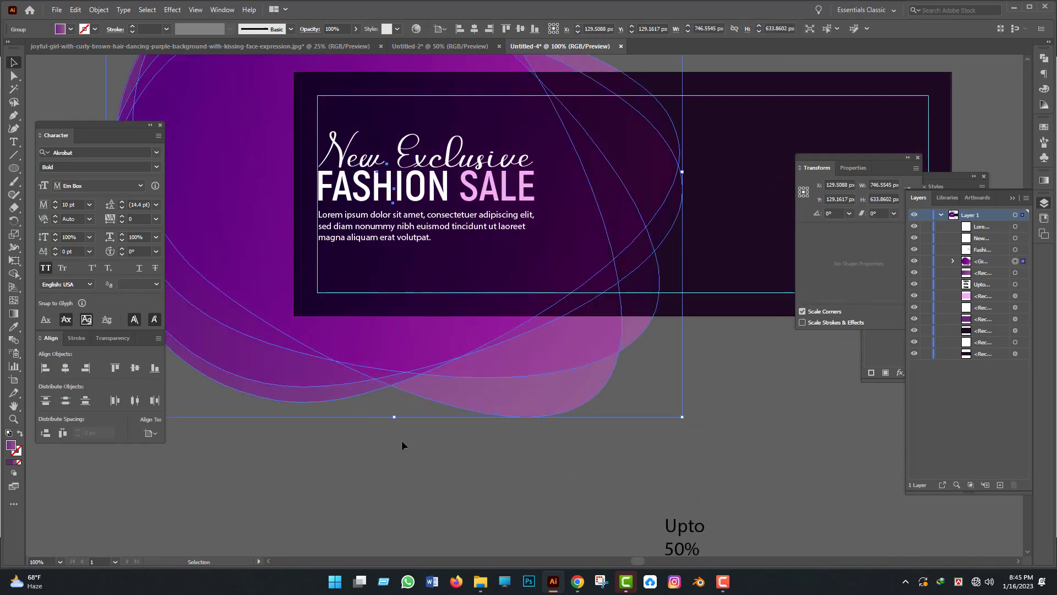
pyautogui.scroll(2, 401, 441)
# Nudge the paragraph about 2 px farther below the FASHION SALE line.
pyautogui.click(400, 209)
pyautogui.scroll(-2, 478, 229)
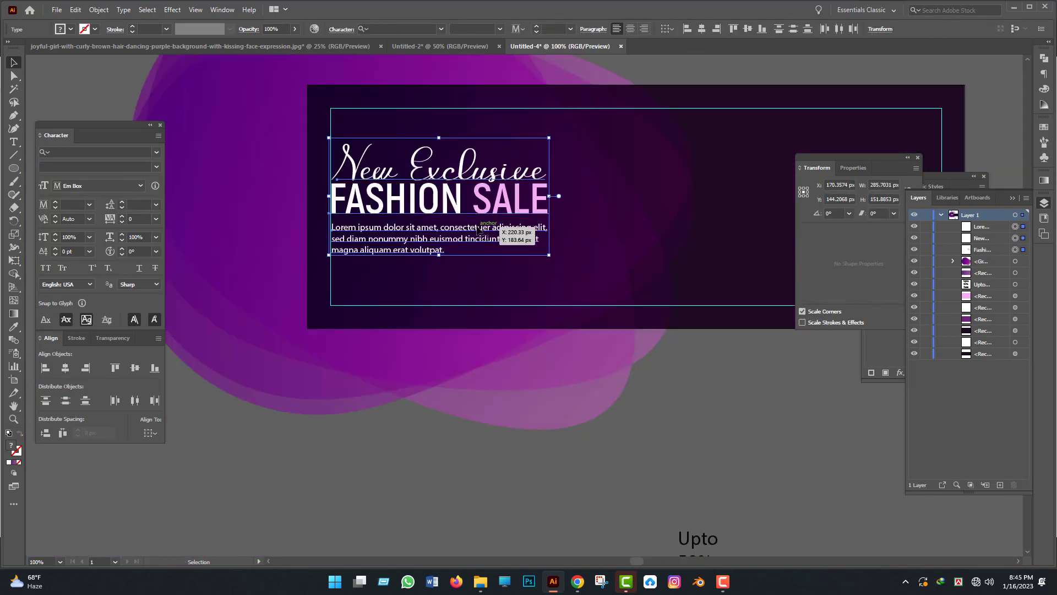
pyautogui.keyDown('shift'); pyautogui.click(440, 245); pyautogui.keyUp('shift')
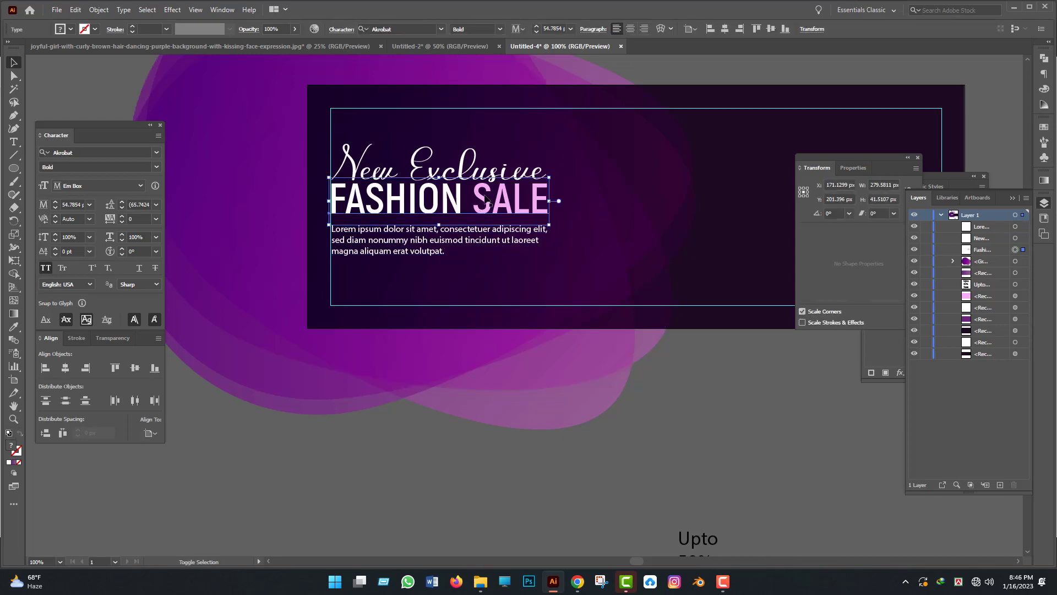
# Group the heading lines with the paragraph and center the group vertically on the banner.
pyautogui.hotkey('ctrl', 'g')
pyautogui.hotkey('ctrl', 'shift', 'a')
pyautogui.scroll(2, 267, 333)
pyautogui.hscroll(2, 267, 333)
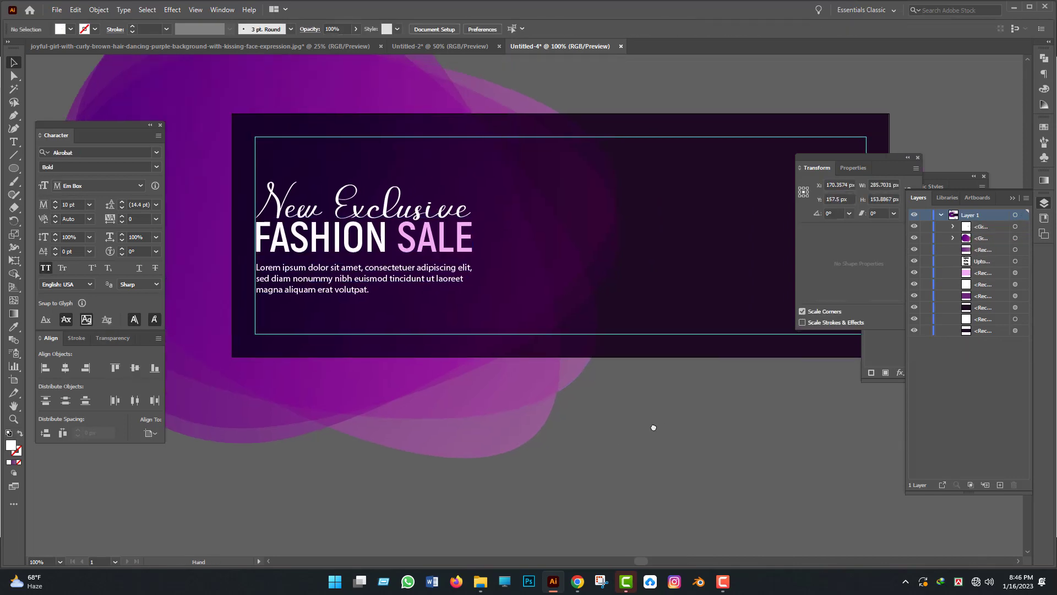
pyautogui.scroll(-1, 409, 284)
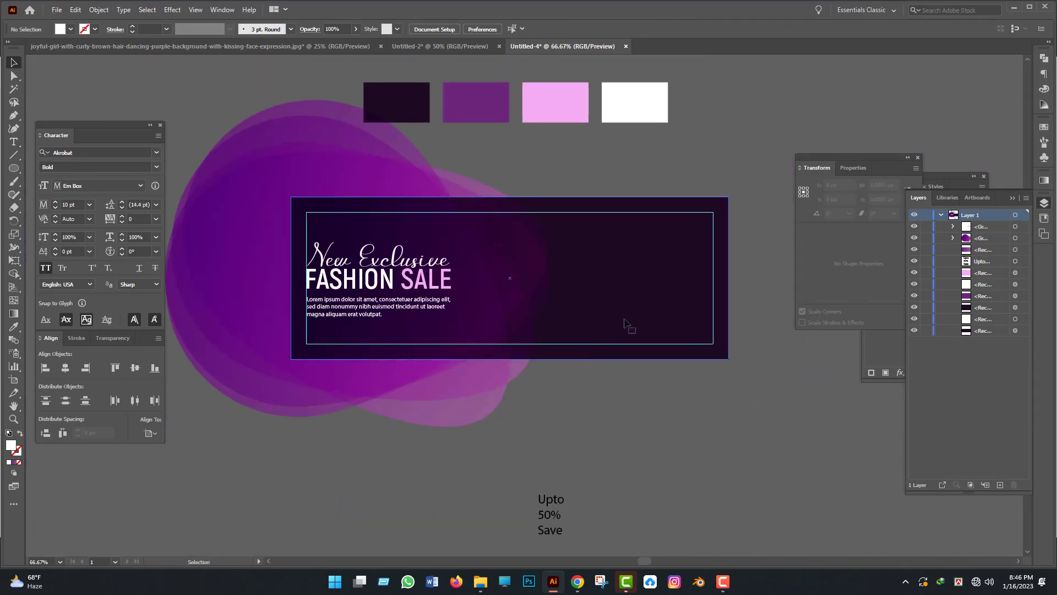
pyautogui.moveTo(627, 325); pyautogui.dragTo(623, 325)
pyautogui.click(907, 342)
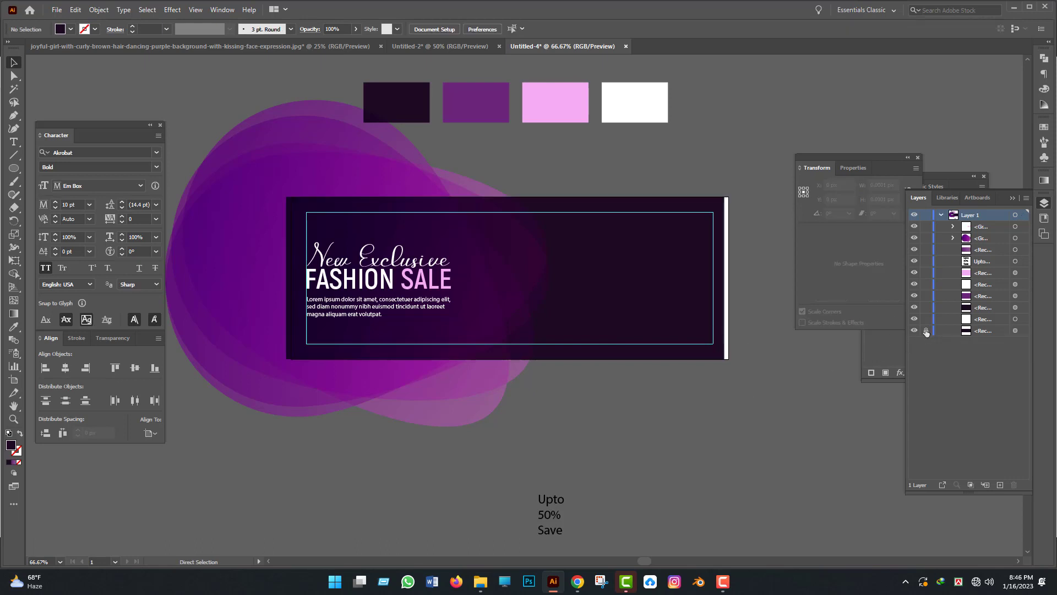
pyautogui.hotkey('ctrl', 'z')
pyautogui.hotkey('ctrl', 'z')
# Lock the banner's background rectangle and the group of purple egg shapes.
pyautogui.click(926, 330)
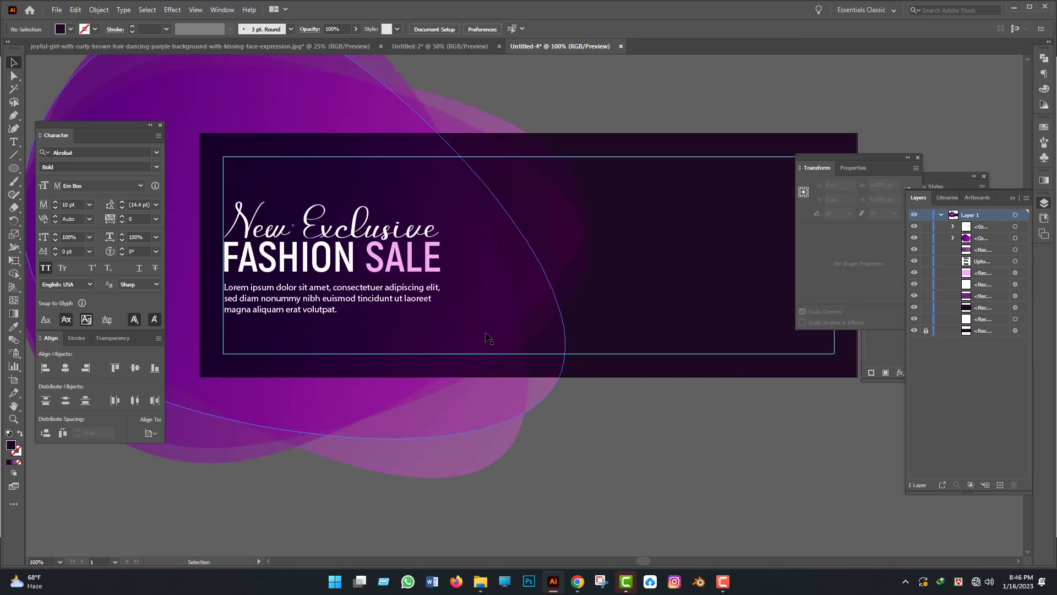
pyautogui.click(927, 238)
pyautogui.hotkey('ctrl', '1')
pyautogui.click(500, 312)
pyautogui.hotkey('ctrl', '-')
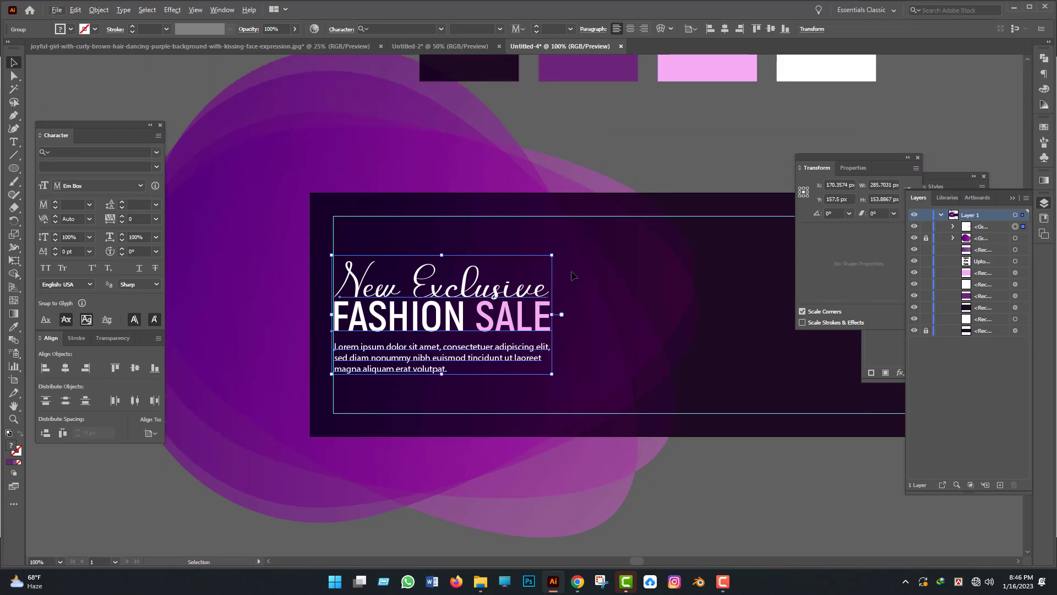
pyautogui.scroll(-3, 605, 435)
pyautogui.click(609, 436)
pyautogui.moveTo(612, 375); pyautogui.dragTo(510, 412)
pyautogui.scroll(2, 609, 395)
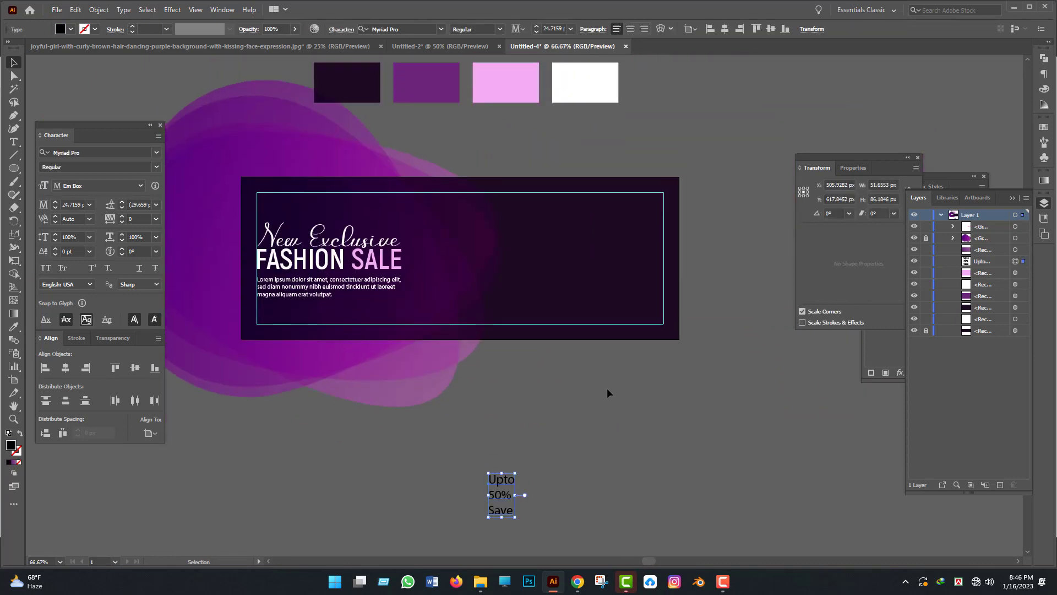
pyautogui.hotkey('ctrl', '-')
pyautogui.hotkey('ctrl', '+')
pyautogui.hotkey('ctrl', '+')
pyautogui.click(412, 334)
pyautogui.hotkey('ctrl', '+')
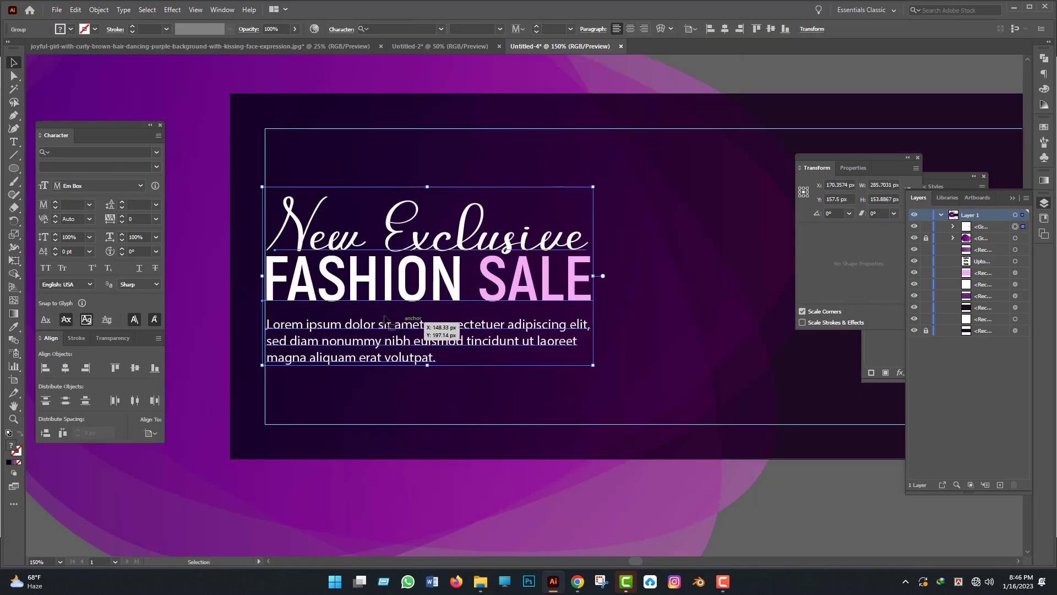
pyautogui.hotkey('ctrl', '+')
pyautogui.hotkey('ctrl', '-')
pyautogui.scroll(-1, 424, 334)
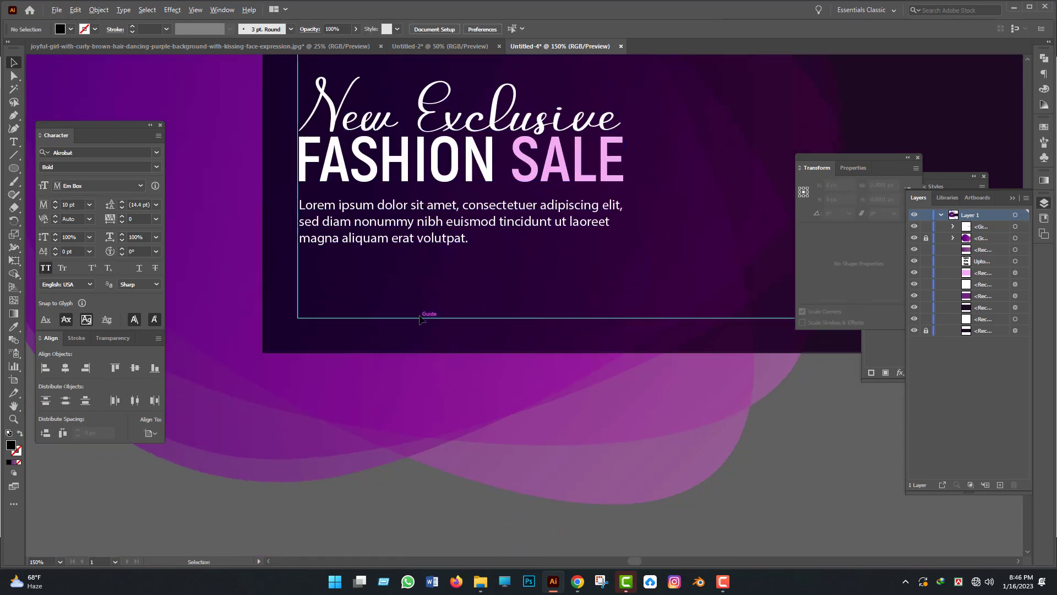
pyautogui.click(470, 338)
pyautogui.scroll(1, 471, 337)
pyautogui.hotkey('ctrl', '-')
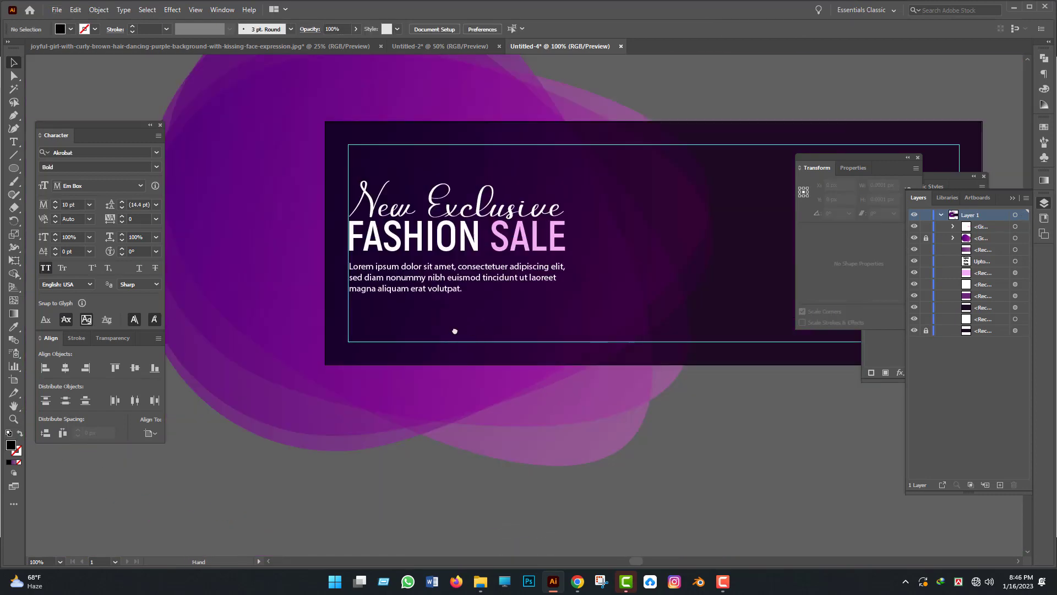
# Draw a rectangle about 114 by 31 px below the paragraph at the left margin guide and fill it with the pink of SALE.
pyautogui.hotkey('ctrl', '+')
pyautogui.hotkey('ctrl', '+')
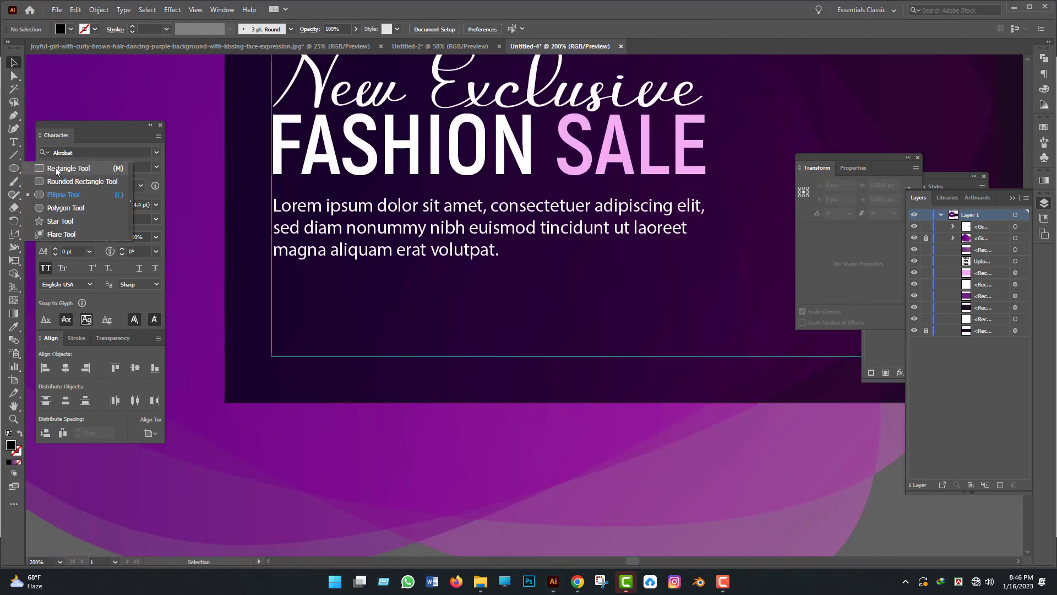
pyautogui.click(56, 168)
pyautogui.moveTo(454, 335); pyautogui.dragTo(453, 333)
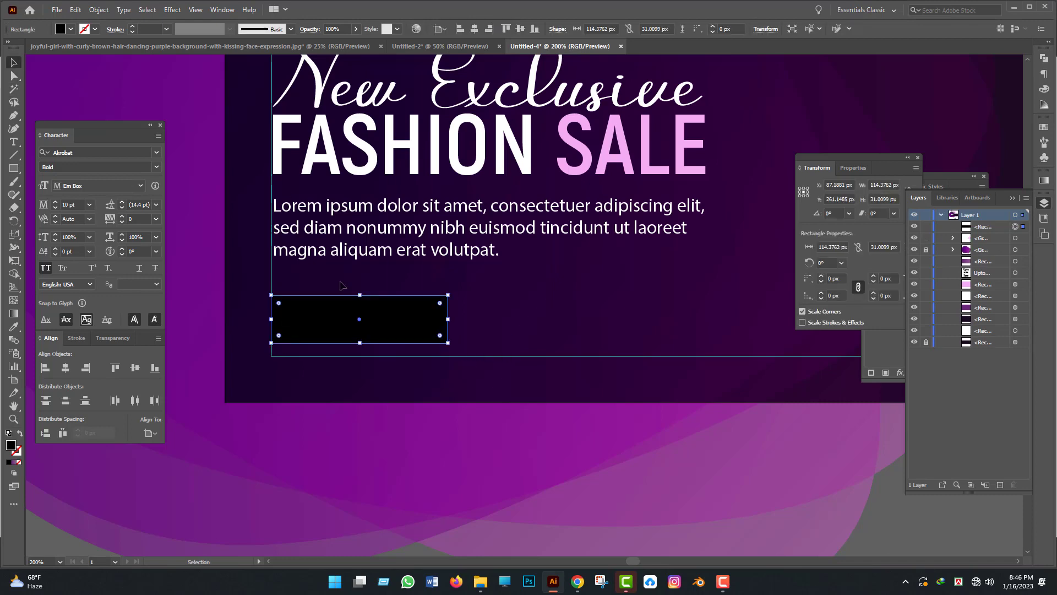
pyautogui.hotkey('ctrl', '-')
pyautogui.press('i')
pyautogui.click(556, 185)
pyautogui.hotkey('ctrl', '+')
pyautogui.hotkey('ctrl', '+')
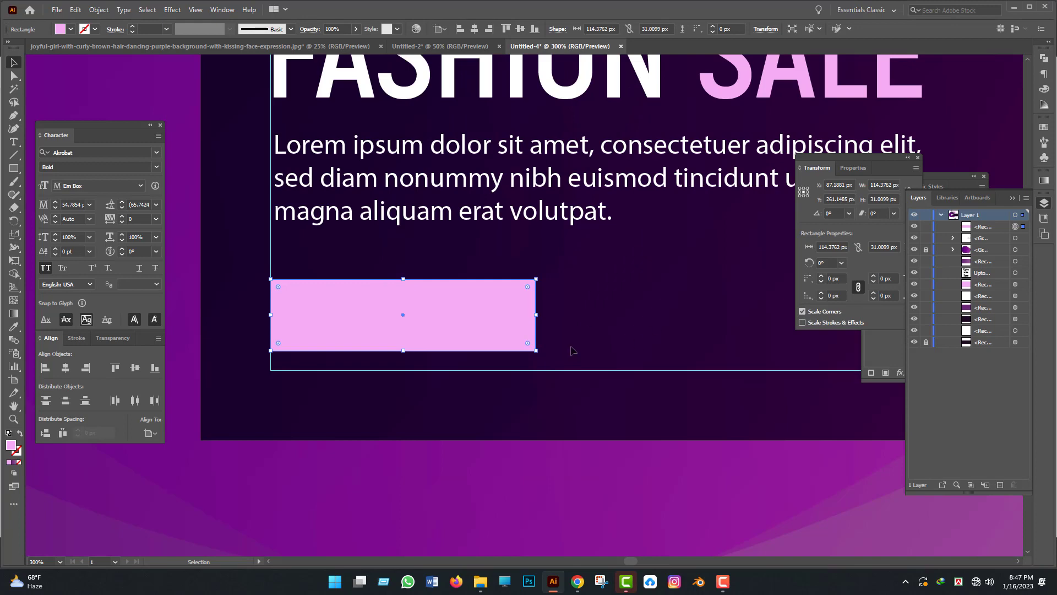
# Duplicate the pink rectangle about 5 px to the right, coloring the rear copy white and the front rectangle purple.
pyautogui.moveTo(507, 329); pyautogui.dragTo(508, 329)
pyautogui.hotkey('ctrl', '1')
pyautogui.press('i')
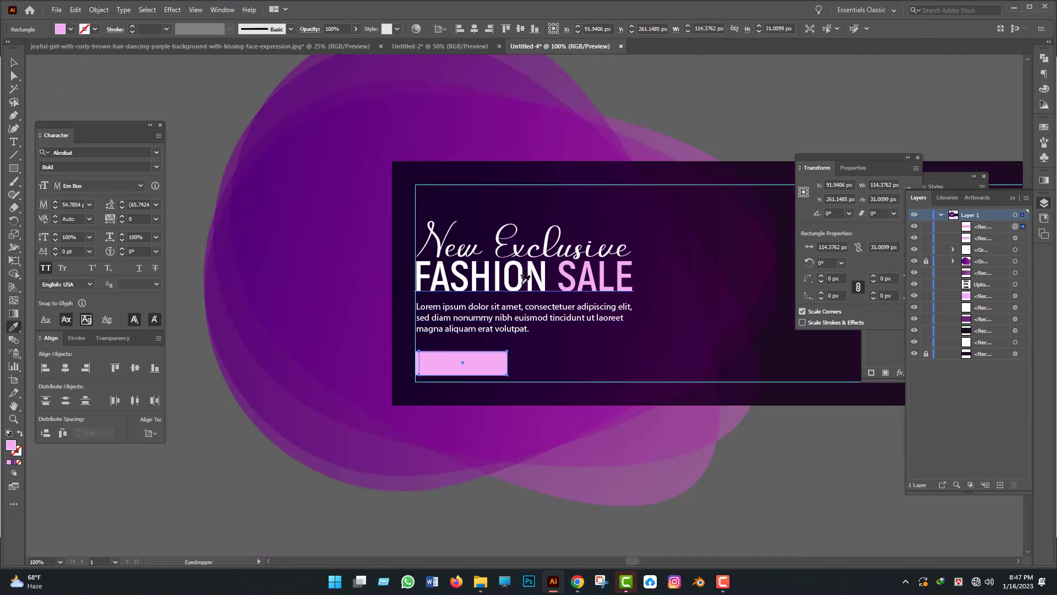
pyautogui.scroll(3, 482, 377)
pyautogui.click(482, 378)
pyautogui.scroll(-2, 482, 378)
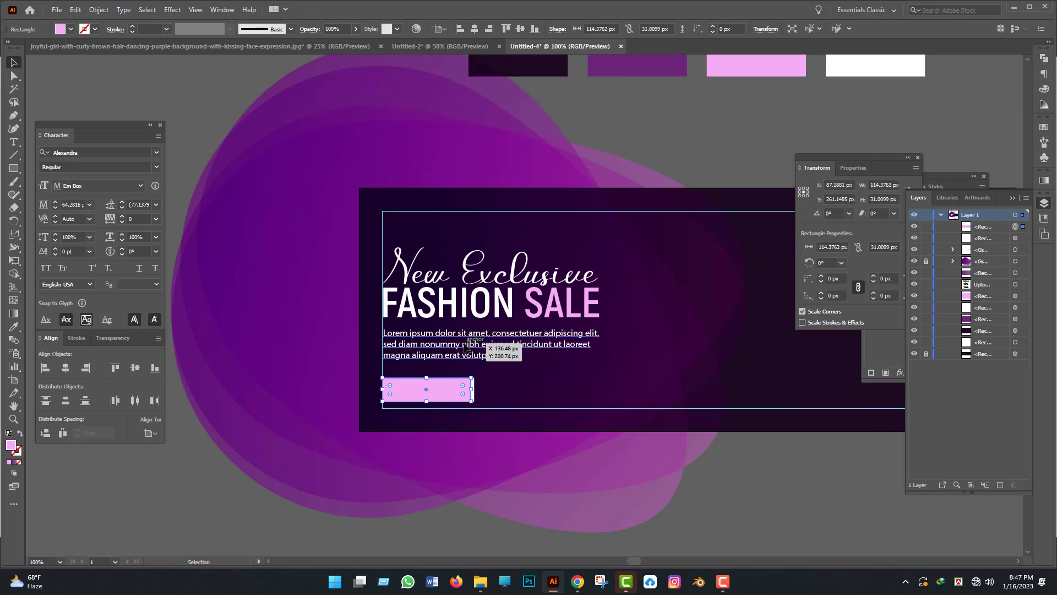
pyautogui.press('i')
pyautogui.click(637, 65)
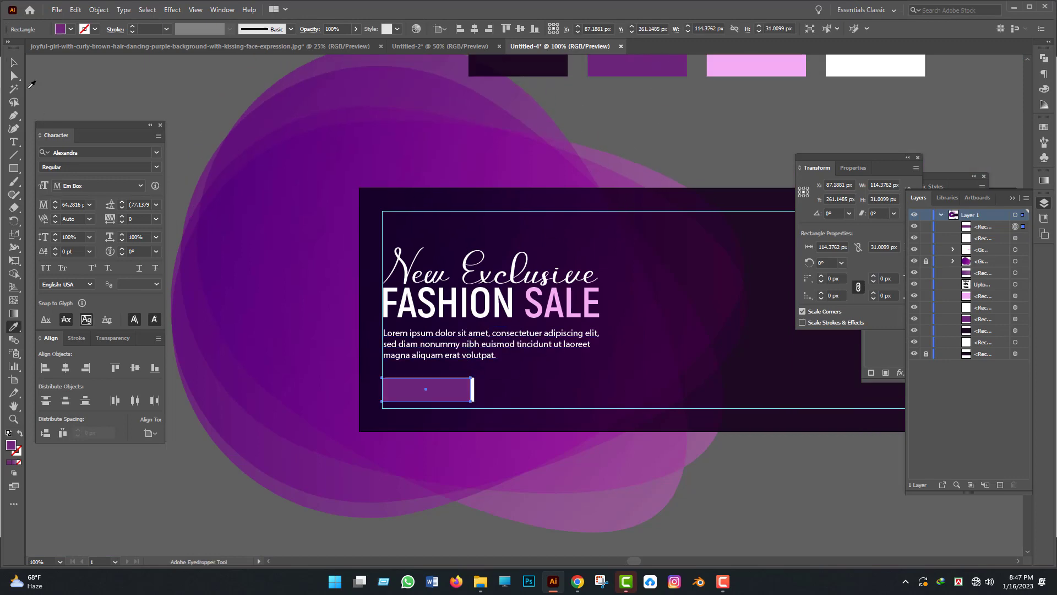
# Shear the purple and white rectangles together by 30°.
pyautogui.keyDown('shift'); pyautogui.click(471, 389); pyautogui.keyUp('shift')
pyautogui.scroll(-2, 457, 331)
pyautogui.scroll(3, 457, 331)
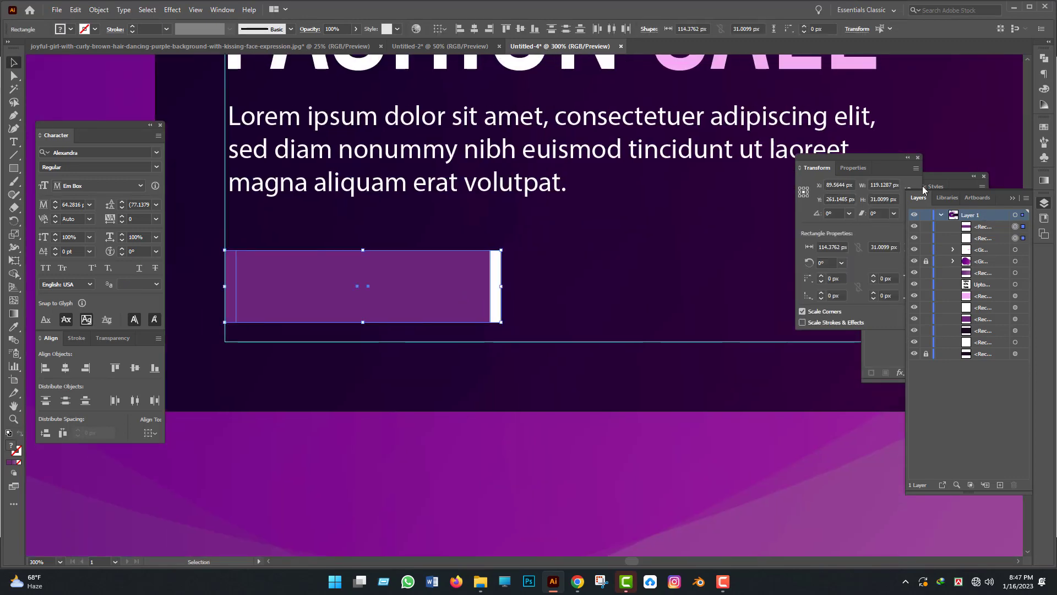
pyautogui.write('30')
pyautogui.press('Return')
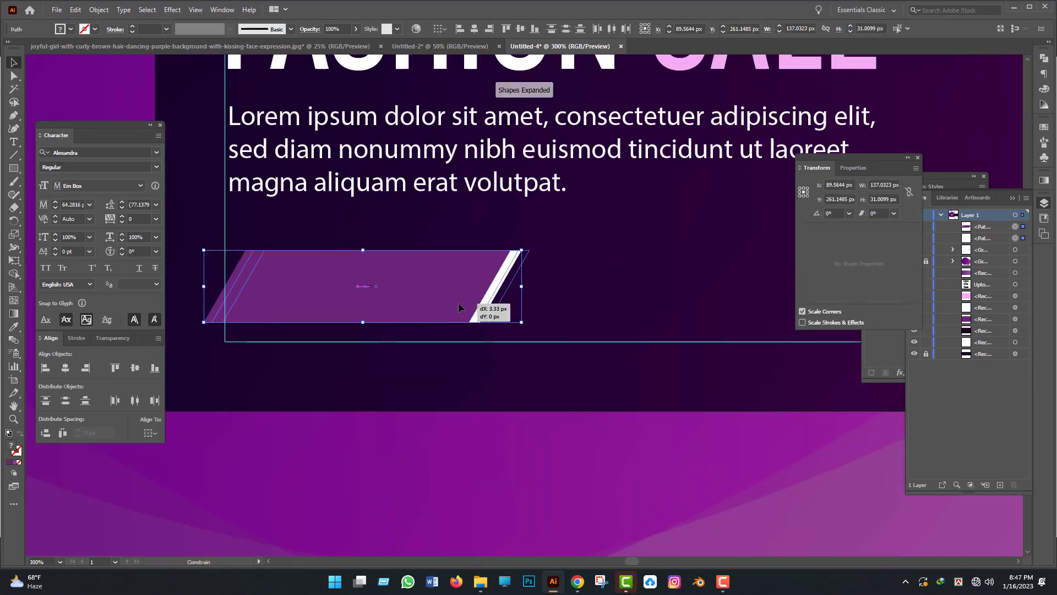
# Move both slanted shapes about 9 px to the right so their lower-left corner meets the left margin guide.
pyautogui.click(582, 305)
pyautogui.scroll(-4, 583, 305)
pyautogui.scroll(4, 489, 287)
pyautogui.hscroll(-3, 467, 304)
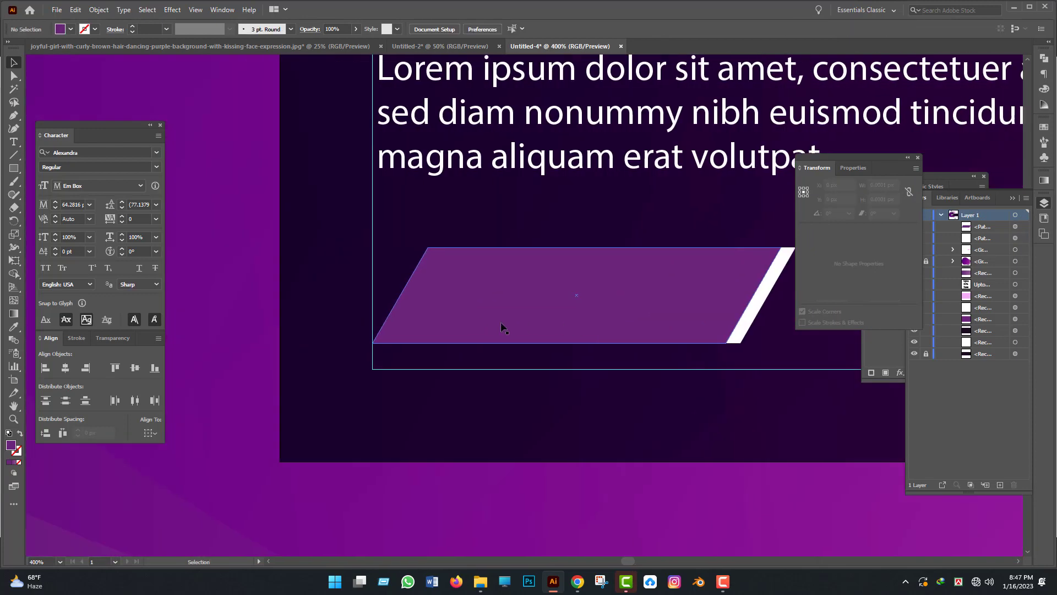
pyautogui.scroll(-1, 545, 321)
pyautogui.scroll(-3, 545, 321)
pyautogui.scroll(4, 468, 308)
pyautogui.moveTo(449, 309); pyautogui.dragTo(433, 305)
pyautogui.click(567, 397)
pyautogui.scroll(-2, 513, 255)
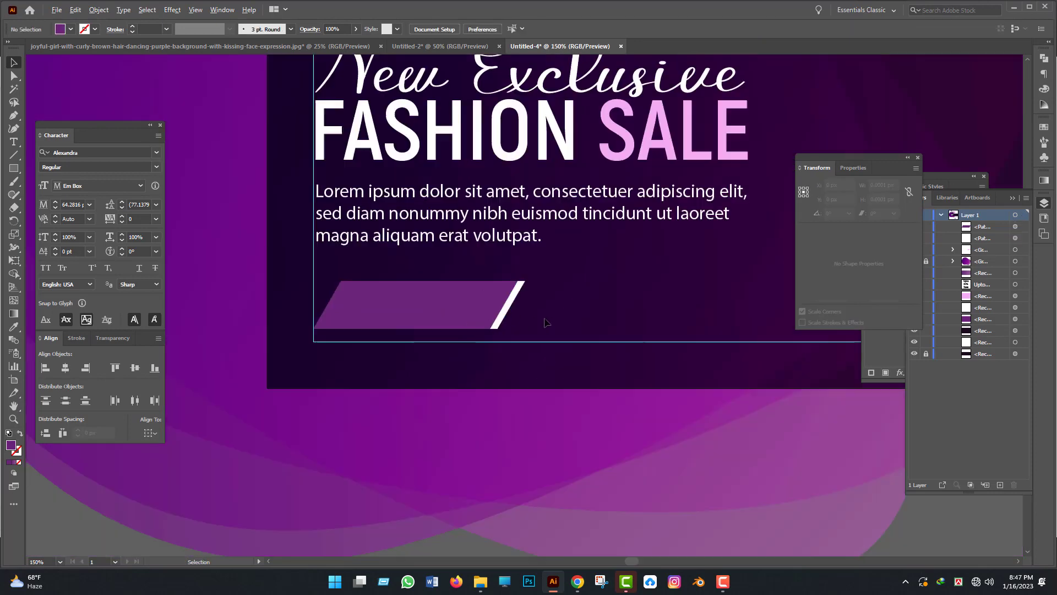
# Fill the front slanted shape with white and the rear one with the pink of SALE.
pyautogui.scroll(1, 513, 256)
pyautogui.click(397, 207)
pyautogui.click(71, 29)
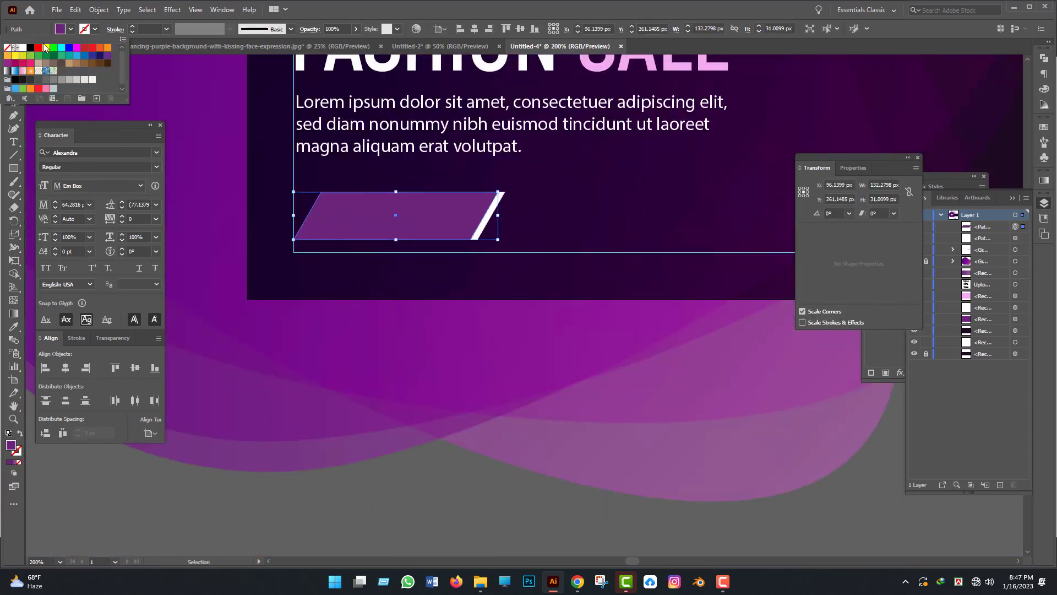
pyautogui.click(23, 47)
pyautogui.click(418, 226)
pyautogui.scroll(-2, 562, 307)
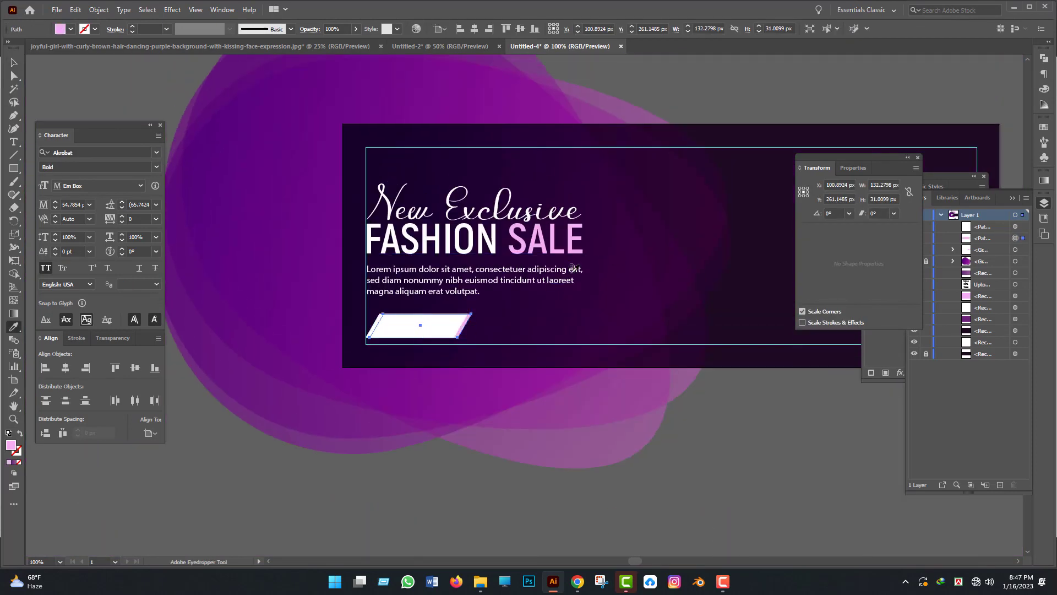
# Add the text ORDER NOW in the empty area below the banner.
pyautogui.scroll(-2, 502, 417)
pyautogui.scroll(1, 471, 347)
pyautogui.scroll(-1, 471, 347)
pyautogui.press('t')
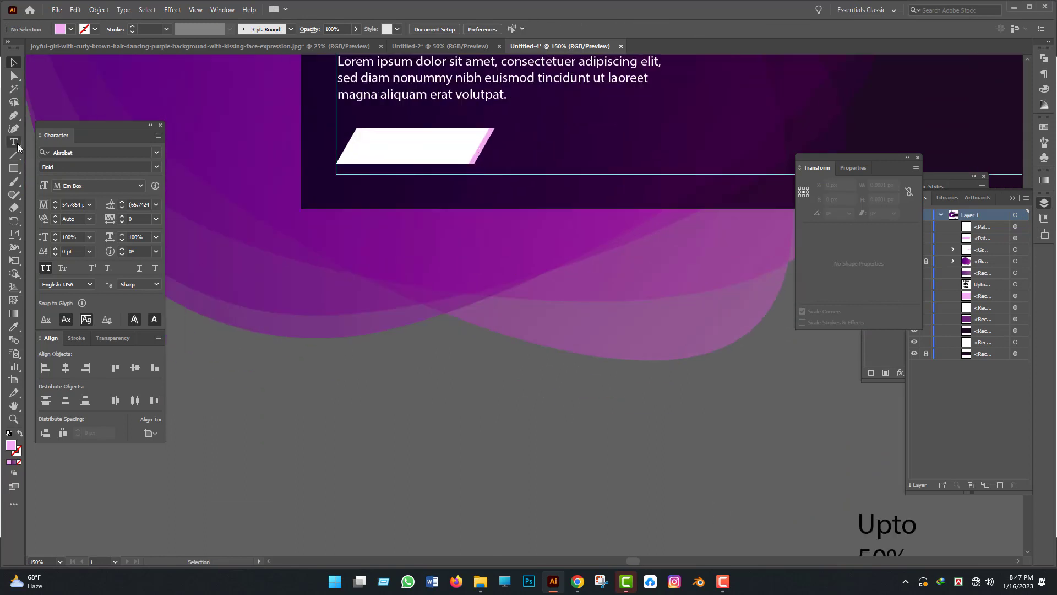
pyautogui.click(447, 459)
pyautogui.write('ORDER NOW')
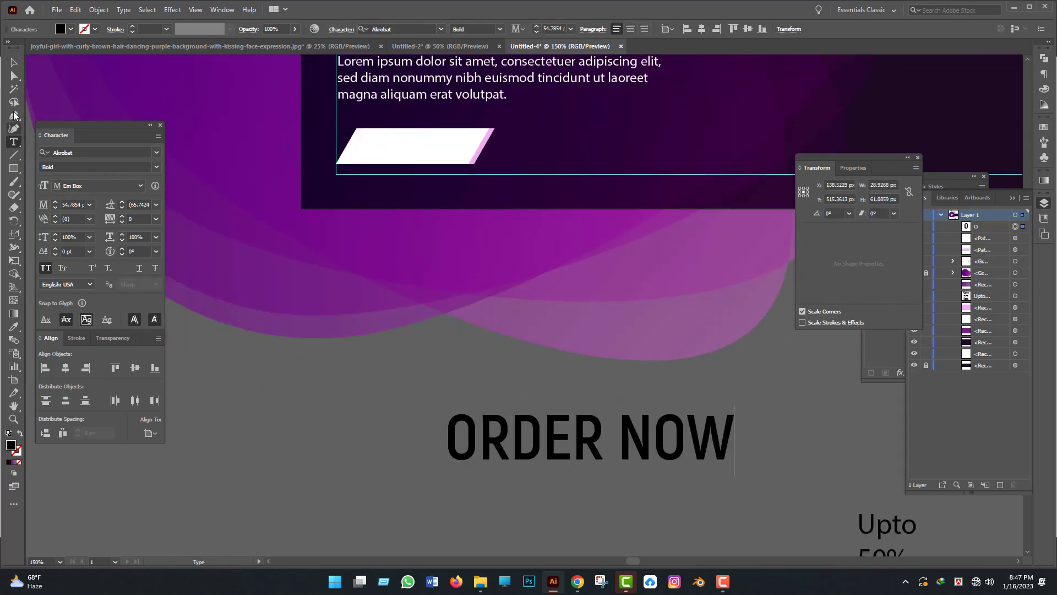
pyautogui.press('Escape')
# Scale the ORDER NOW text down to about 96 px wide and place it on the white slanted shape.
pyautogui.moveTo(736, 440); pyautogui.dragTo(498, 146)
pyautogui.scroll(3, 499, 146)
pyautogui.moveTo(552, 166); pyautogui.dragTo(662, 234)
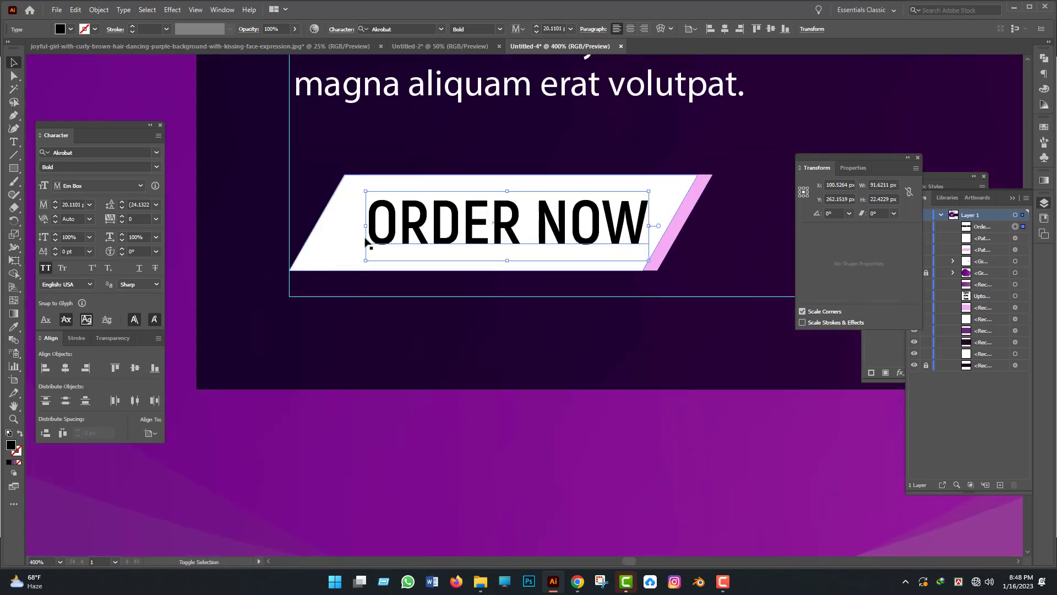
pyautogui.scroll(-1, 430, 278)
# Set the ORDER NOW text to the Black weight of Akrobat.
pyautogui.click(157, 167)
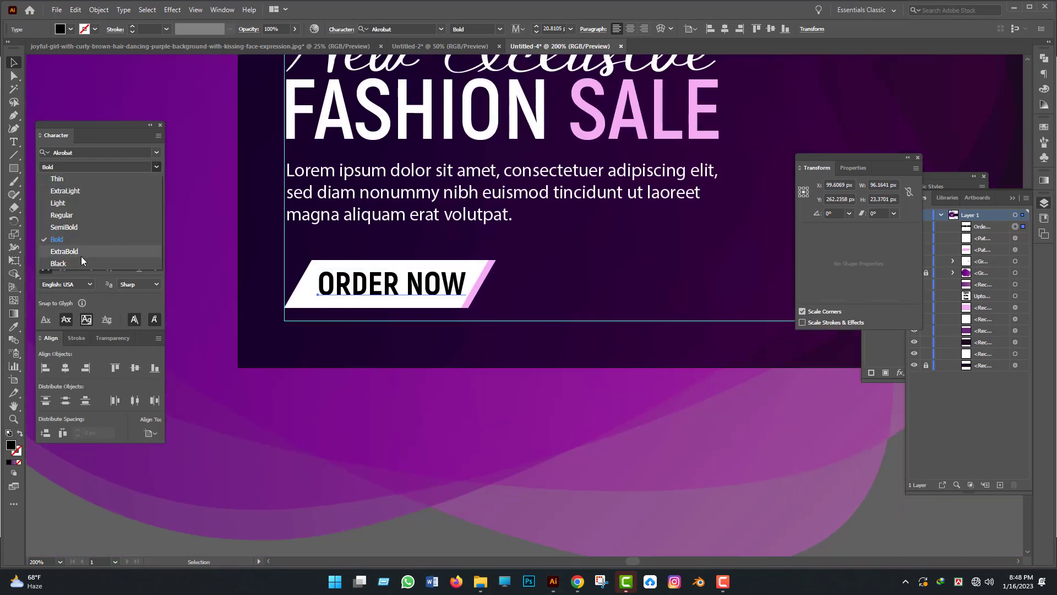
pyautogui.click(81, 256)
pyautogui.scroll(-2, 497, 458)
pyautogui.click(496, 458)
pyautogui.scroll(1, 444, 266)
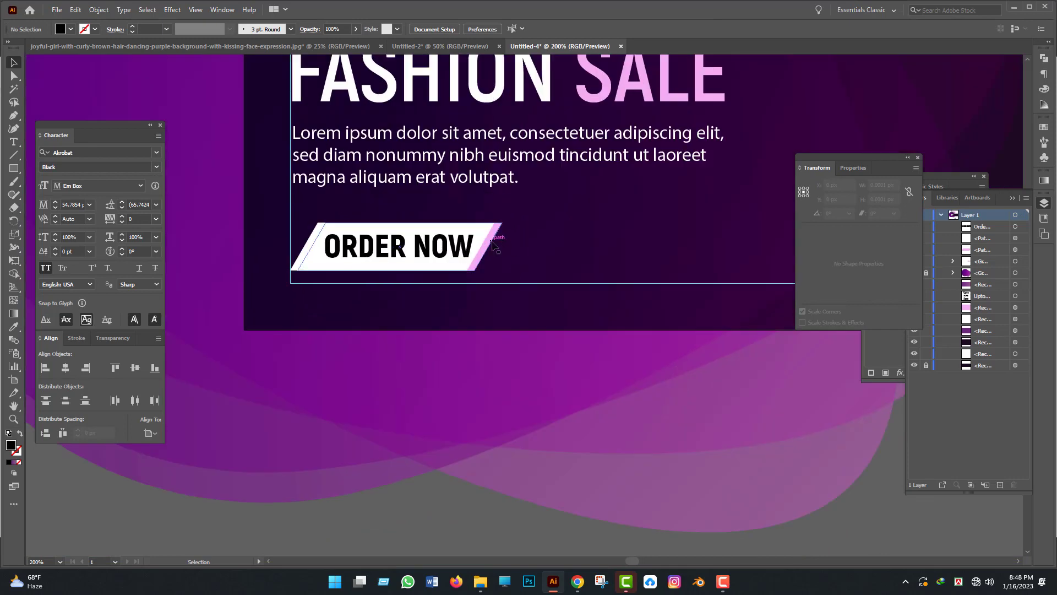
# Try to reduce the slant of the white and pink button shapes by shearing them back, and delete both shapes.
pyautogui.click(486, 224)
pyautogui.click(876, 213)
pyautogui.write('0')
pyautogui.press('Return')
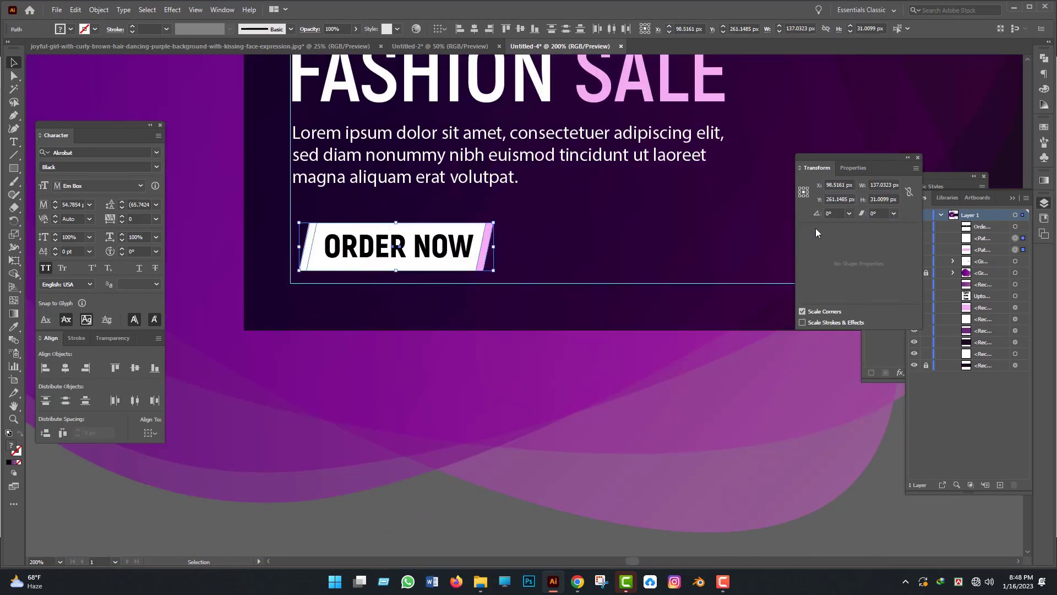
pyautogui.click(878, 213)
pyautogui.write('-')
pyautogui.scroll(3, 687, 229)
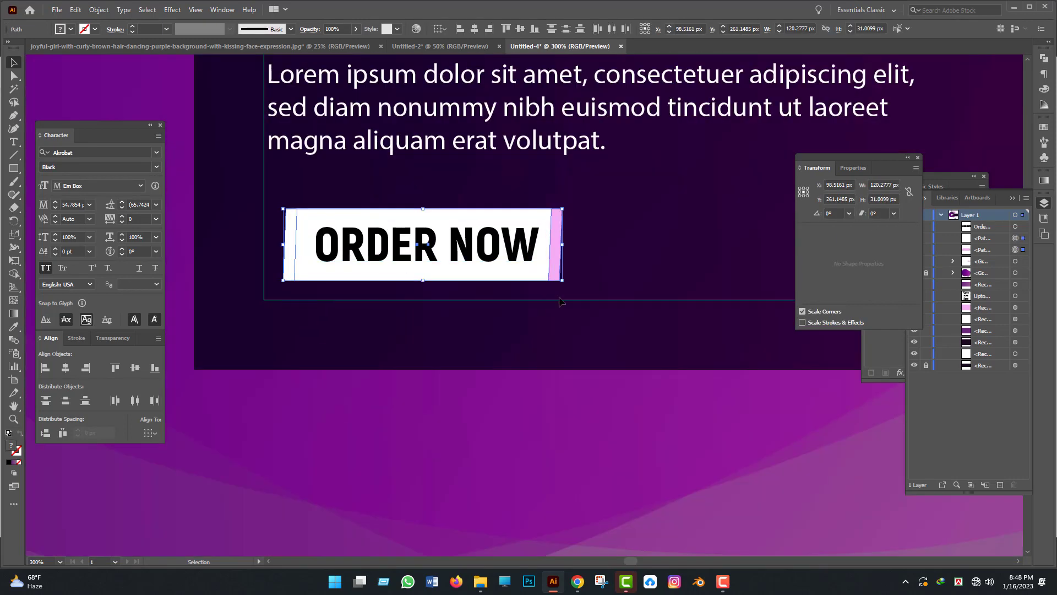
pyautogui.press('Delete')
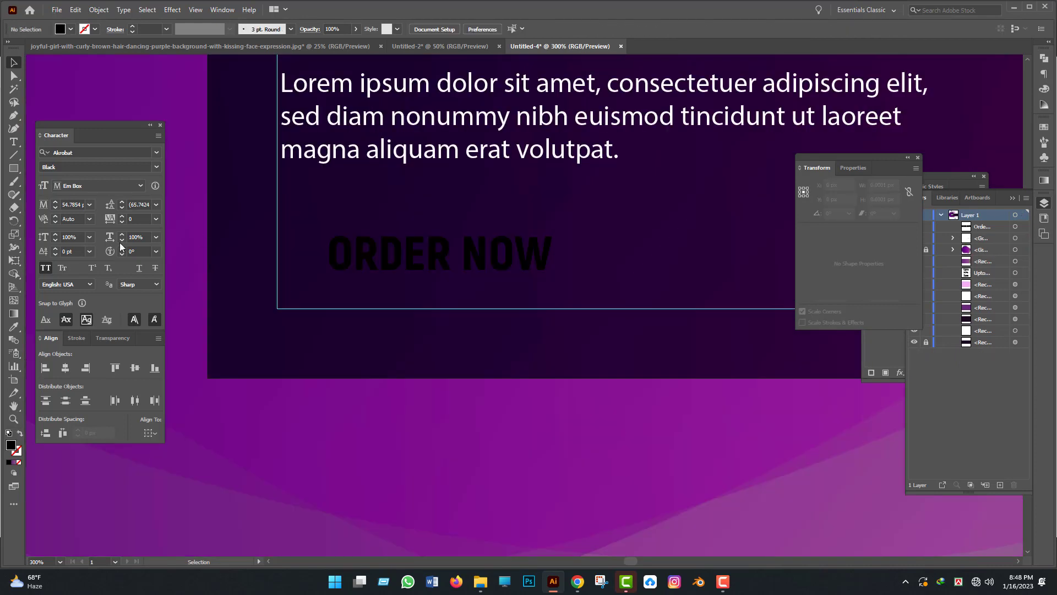
# Draw a white rectangle about 120 by 28 px around ORDER NOW and place it behind the text.
pyautogui.moveTo(548, 283)
pyautogui.mouseDown()
pyautogui.moveTo(576, 282)
pyautogui.moveTo(541, 272)
pyautogui.mouseUp()
pyautogui.press('i')
pyautogui.click(377, 163)
pyautogui.hotkey('ctrl', '[')
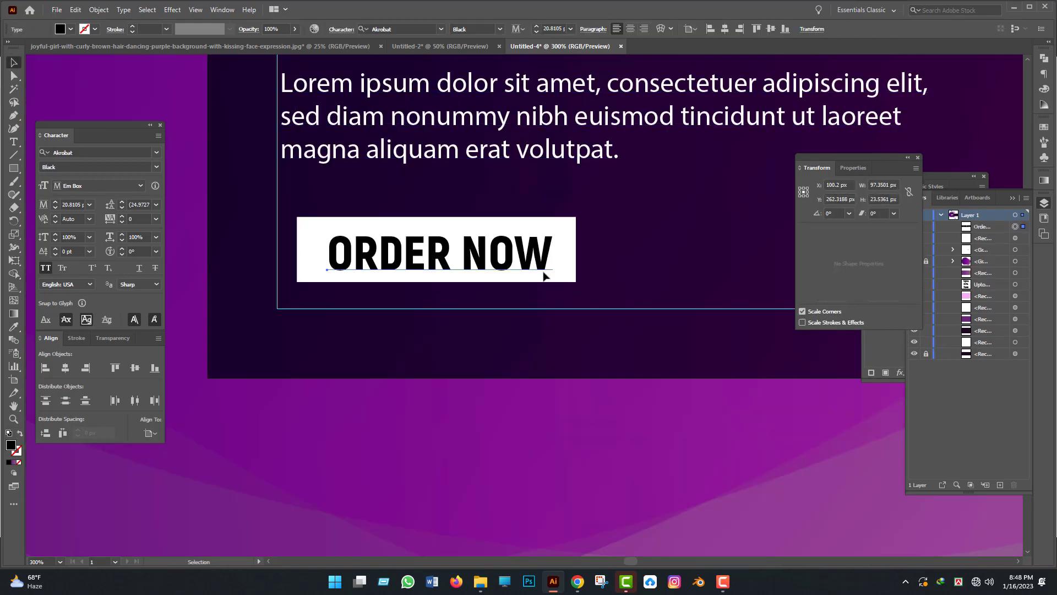
pyautogui.scroll(1, 355, 173)
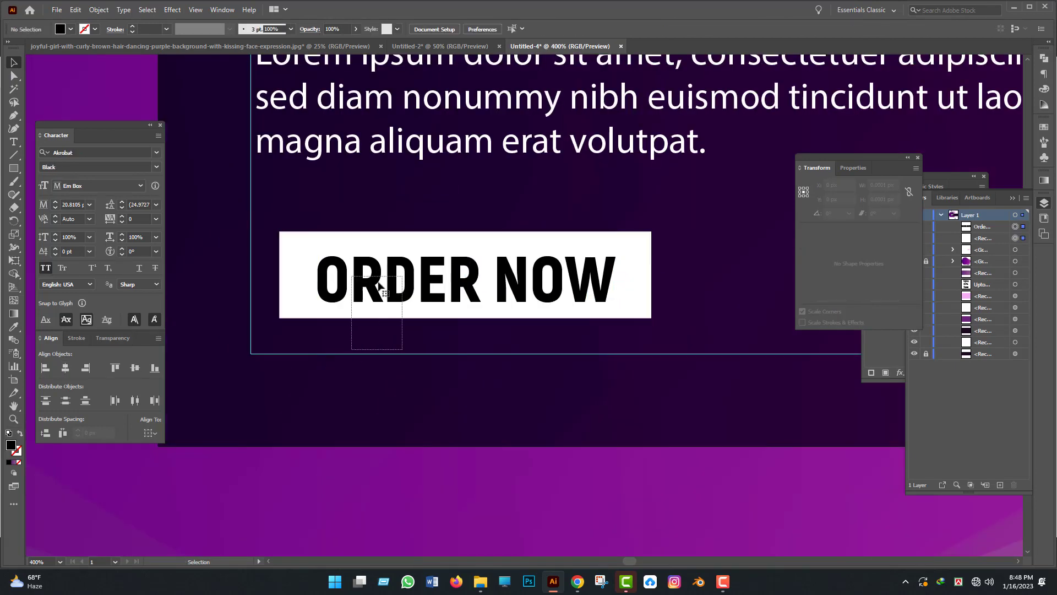
# Narrow the white rectangle to about 112 px, center ORDER NOW horizontally on it and align the button with the left margin guide.
pyautogui.moveTo(366, 283); pyautogui.dragTo(339, 283)
pyautogui.hotkey('ctrl', 'shift', 'a')
pyautogui.click(615, 292)
pyautogui.moveTo(618, 275); pyautogui.dragTo(611, 275)
pyautogui.keyDown('shift'); pyautogui.click(449, 253); pyautogui.keyUp('shift')
pyautogui.scroll(1, 265, 295)
pyautogui.scroll(-4, 260, 295)
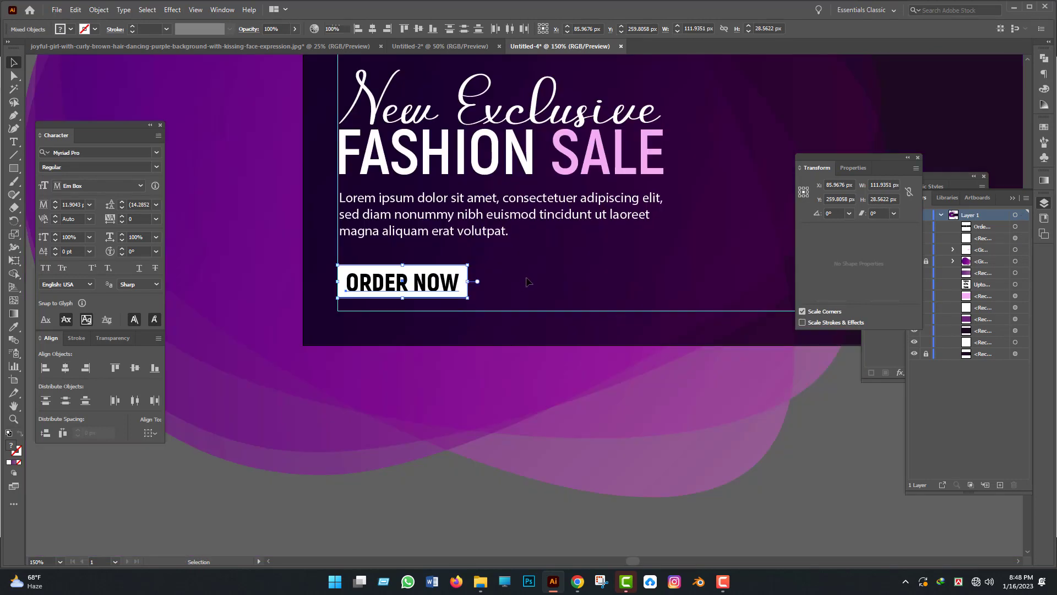
# Try a pink fill on the button rectangle with white ORDER NOW text, and undo both color changes.
pyautogui.click(466, 292)
pyautogui.scroll(2, 496, 308)
pyautogui.press('i')
pyautogui.click(669, 250)
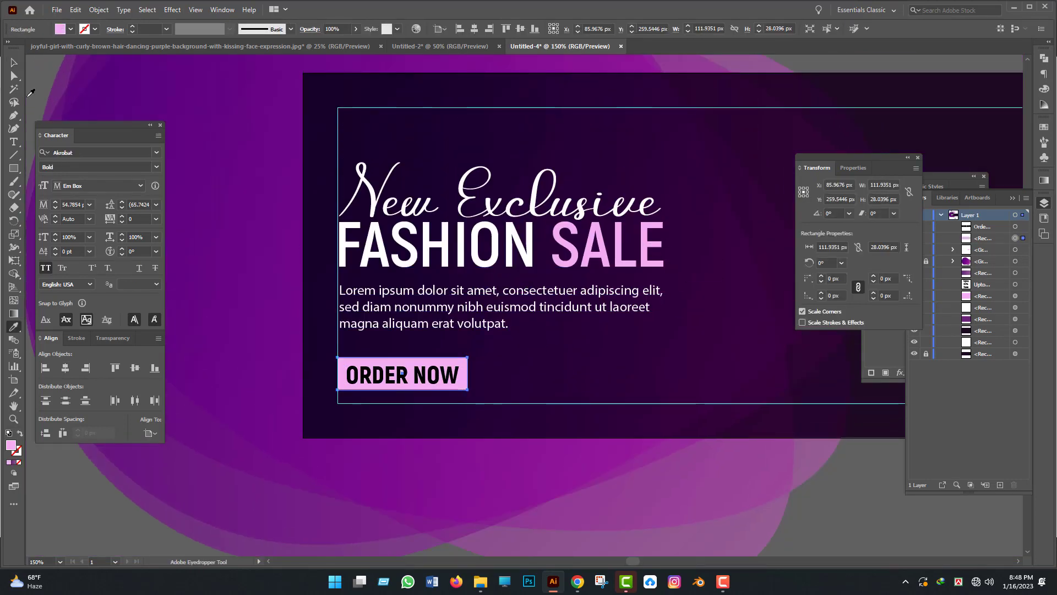
pyautogui.press('a')
pyautogui.click(433, 378)
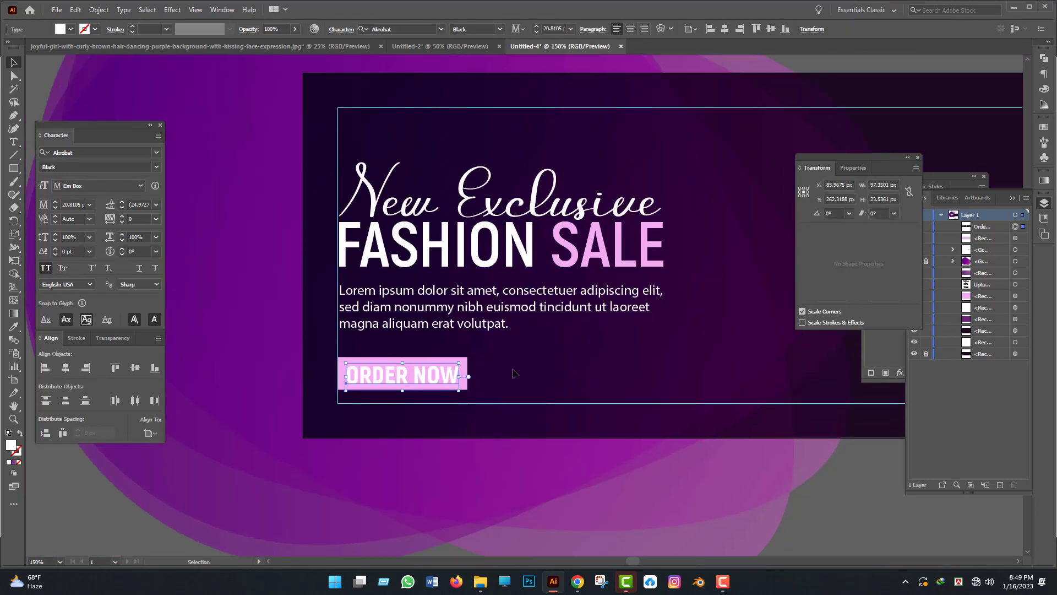
pyautogui.hotkey('ctrl', 'z')
# Recolor the ORDER NOW text with the purple from the color swatches.
pyautogui.click(456, 379)
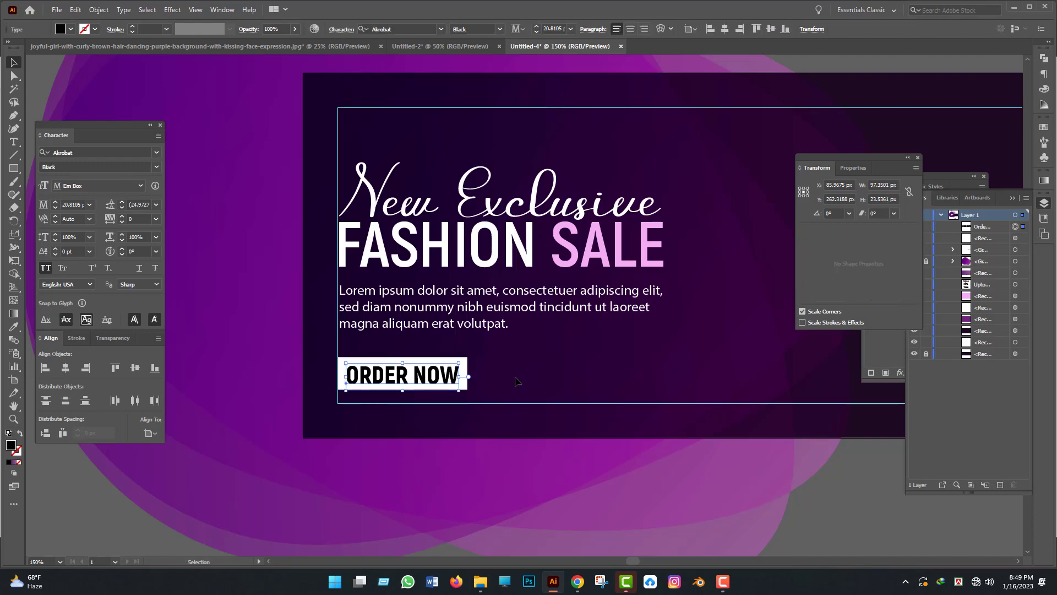
pyautogui.scroll(-1, 468, 375)
pyautogui.scroll(1, 468, 330)
pyautogui.hotkey('ctrl', '-')
pyautogui.hotkey('ctrl', '-')
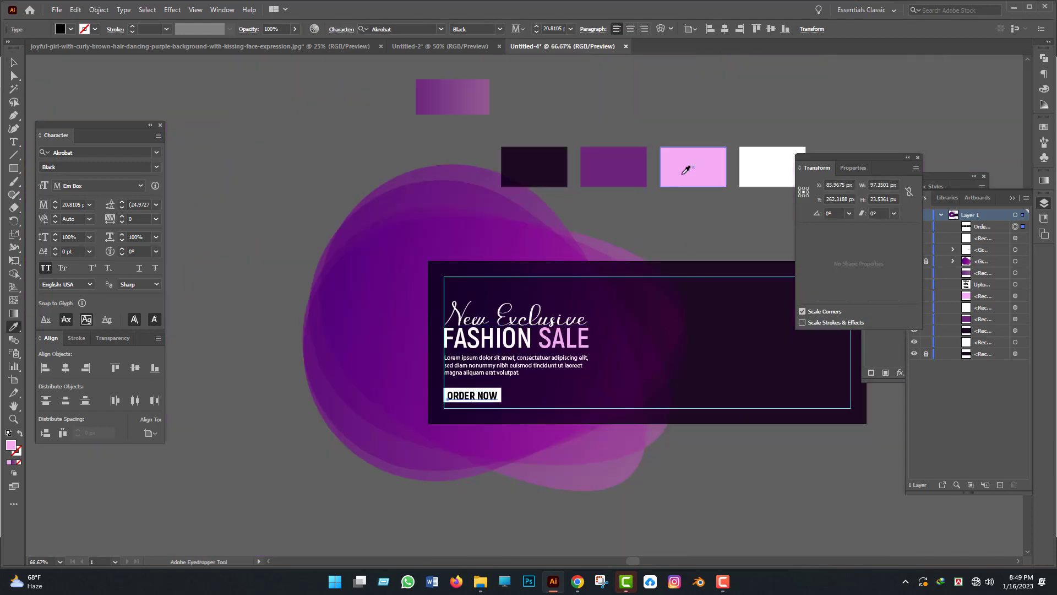
pyautogui.click(686, 170)
pyautogui.hotkey('ctrl', '+')
pyautogui.click(15, 63)
pyautogui.scroll(-1, 252, 489)
pyautogui.click(252, 488)
# Round the corners of the white button rectangle behind ORDER NOW to about 6.1 px.
pyautogui.scroll(5, 547, 366)
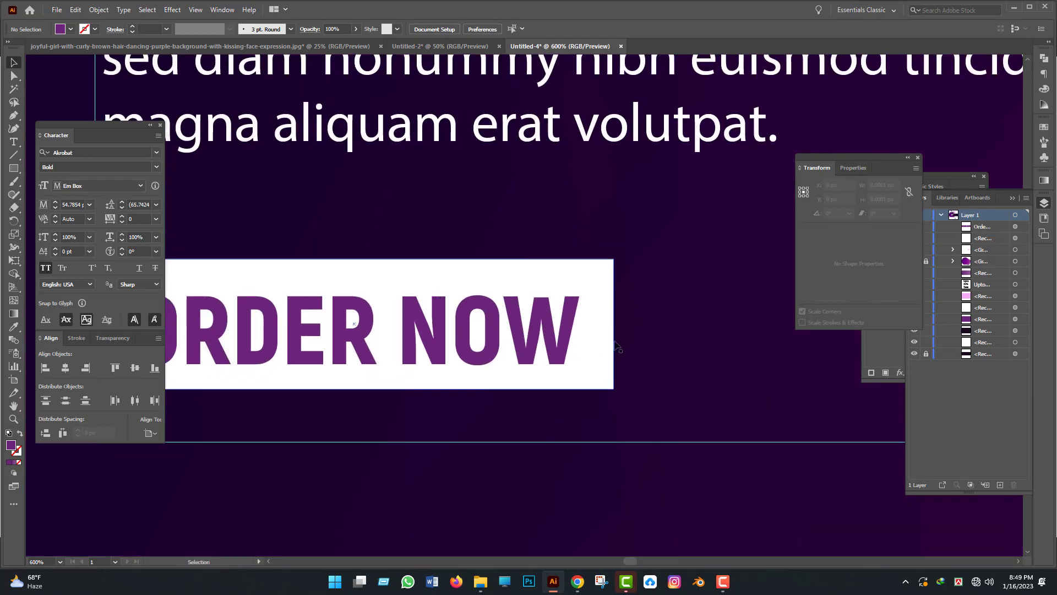
pyautogui.click(615, 346)
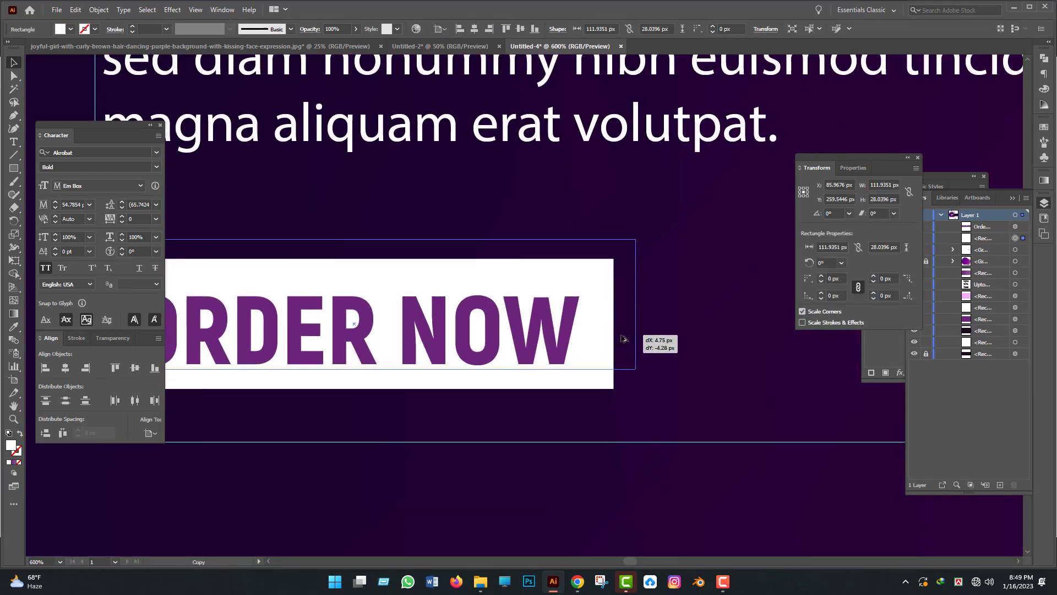
pyautogui.hotkey('ctrl', '-')
pyautogui.hotkey('ctrl', '-')
pyautogui.scroll(1, 585, 349)
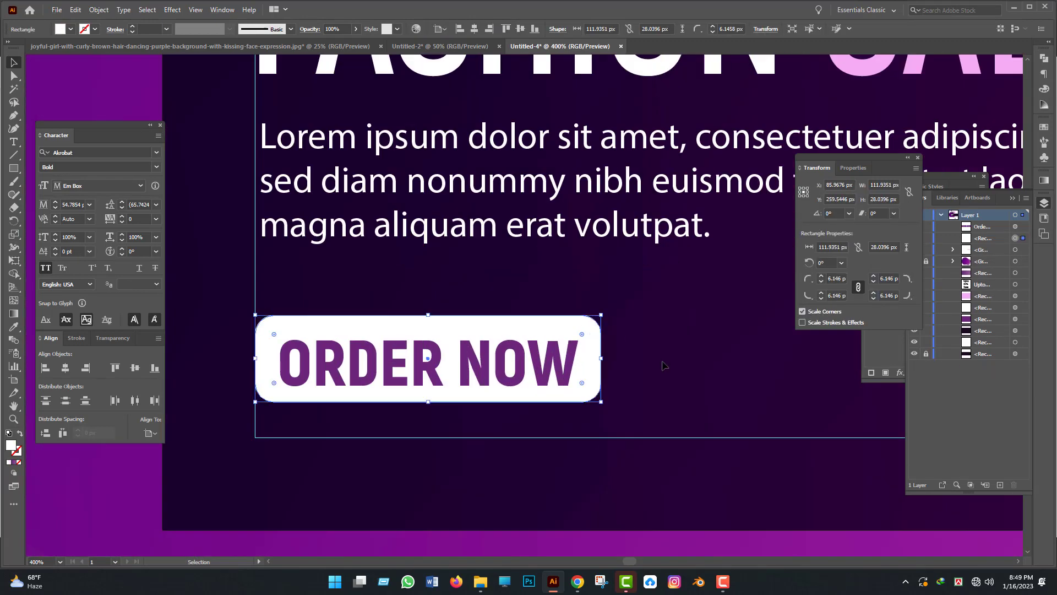
pyautogui.click(664, 365)
pyautogui.hotkey('ctrl', '-')
pyautogui.hotkey('ctrl', '-')
pyautogui.hotkey('ctrl', '-')
pyautogui.hotkey('ctrl', '-')
pyautogui.hotkey('ctrl', '-')
pyautogui.hotkey('ctrl', '-')
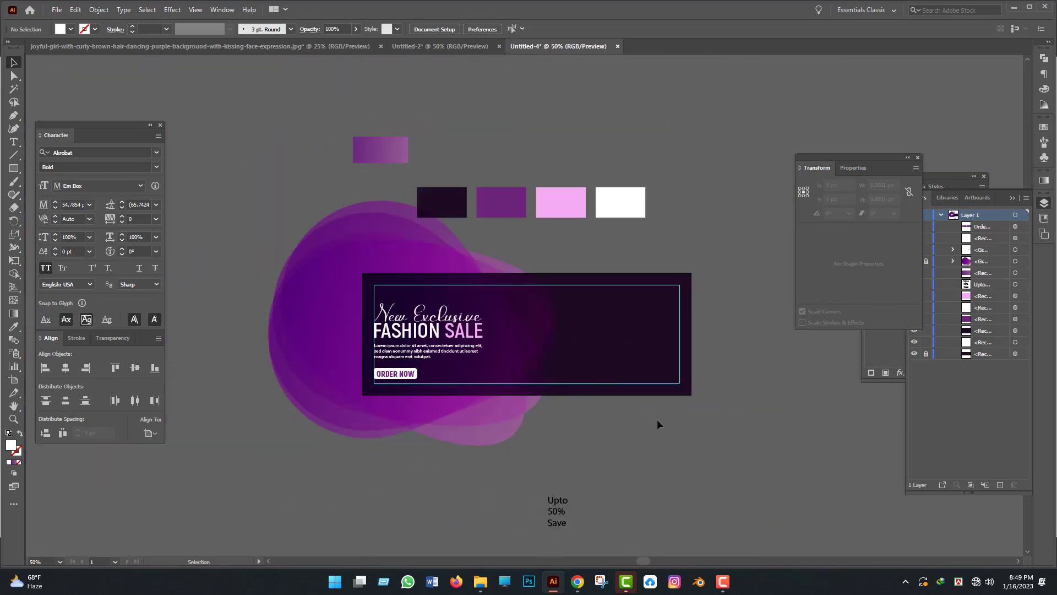
# Draw a white rectangle about 85 by 147 px, vertically centered, on the empty right part of the banner.
pyautogui.scroll(2, 656, 419)
pyautogui.scroll(-1, 573, 345)
pyautogui.scroll(1, 570, 333)
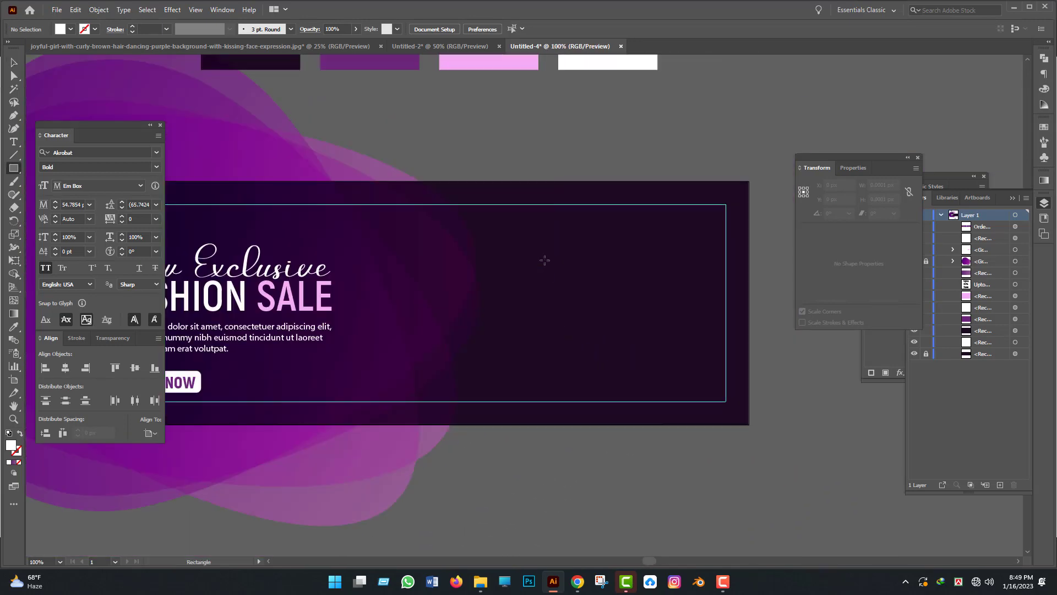
pyautogui.moveTo(597, 388); pyautogui.dragTo(597, 388)
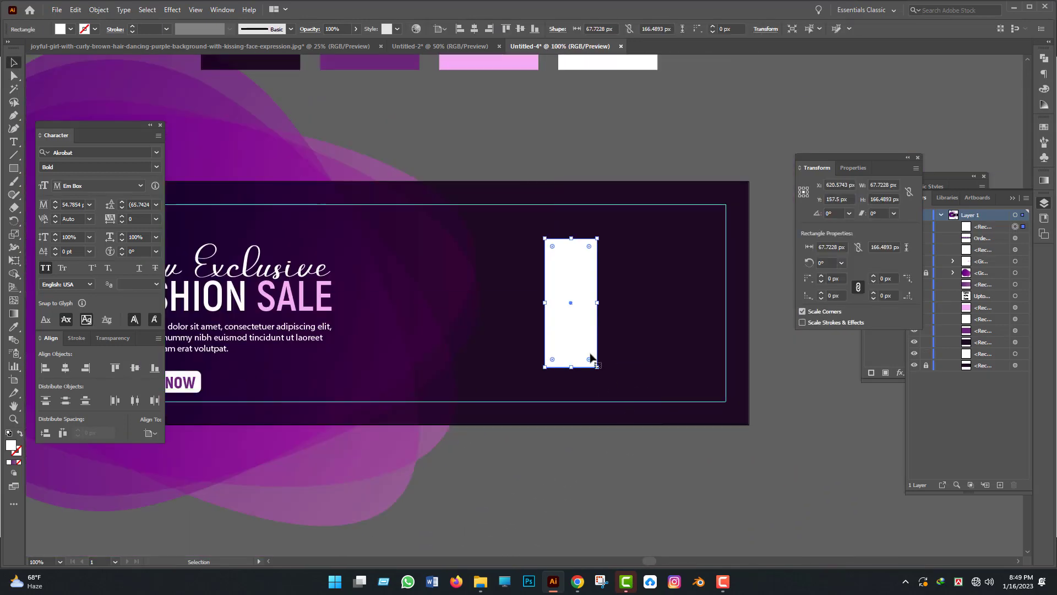
pyautogui.moveTo(533, 303); pyautogui.dragTo(532, 304)
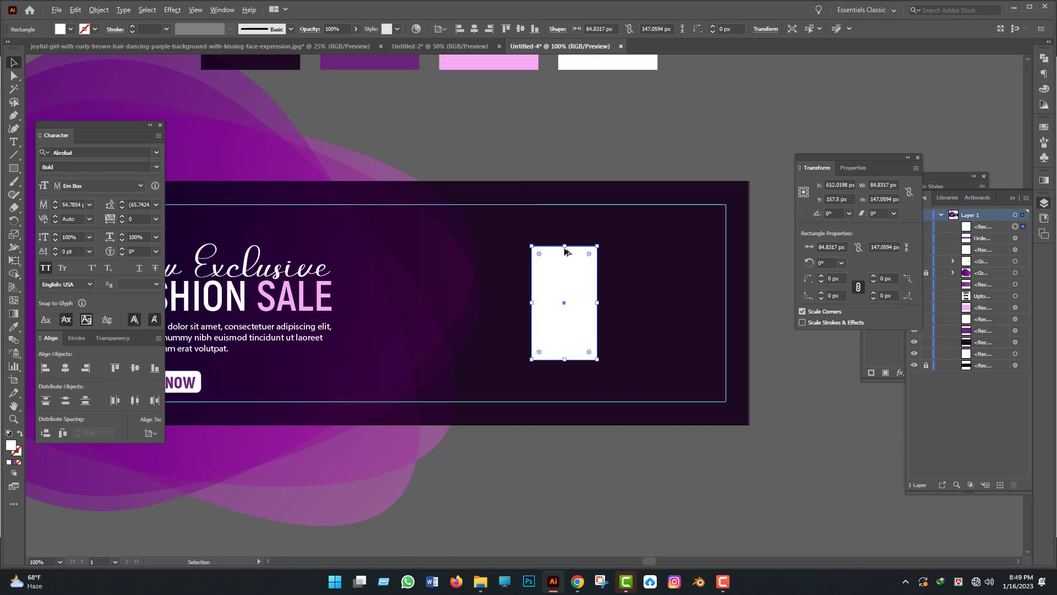
pyautogui.click(644, 396)
pyautogui.scroll(-1, 645, 407)
pyautogui.scroll(2, 615, 337)
pyautogui.scroll(-2, 615, 338)
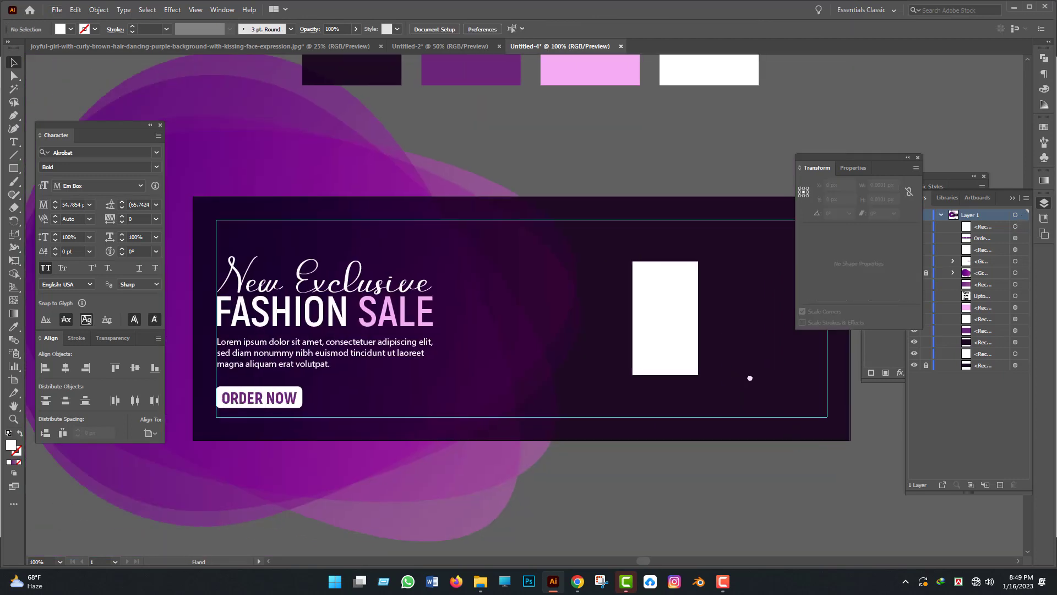
# Narrow the white rectangle to about 71 px and duplicate it twice to the right in an evenly spaced row.
pyautogui.moveTo(751, 375); pyautogui.dragTo(580, 378)
pyautogui.scroll(2, 580, 378)
pyautogui.click(473, 335)
pyautogui.moveTo(473, 335); pyautogui.dragTo(630, 337)
pyautogui.hotkey('ctrl', 'z')
pyautogui.hotkey('ctrl', 'z')
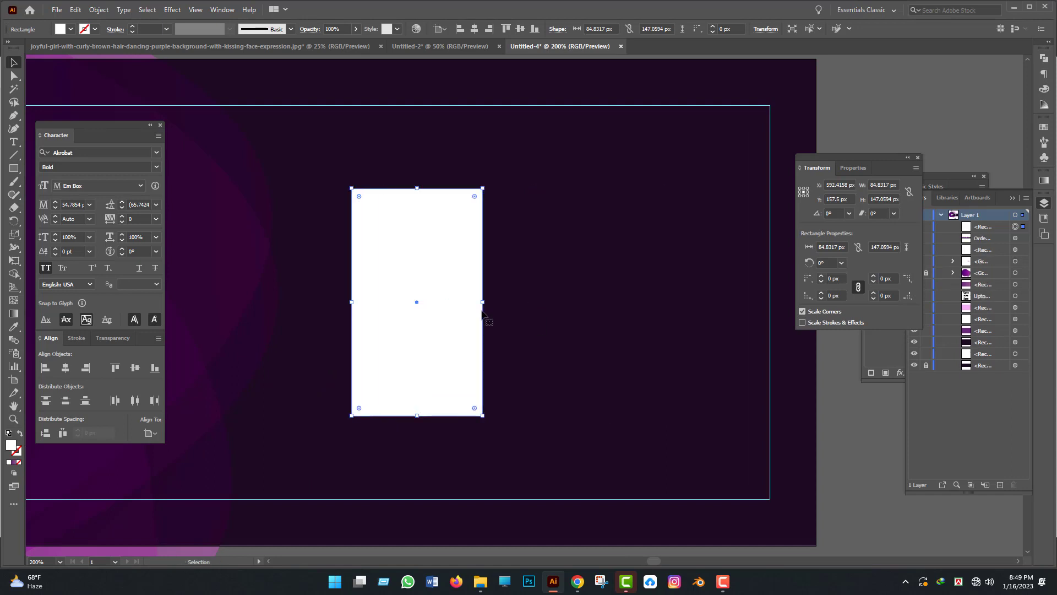
pyautogui.moveTo(473, 304); pyautogui.dragTo(471, 304)
pyautogui.moveTo(449, 337); pyautogui.dragTo(573, 344)
pyautogui.hotkey('ctrl', 'd')
# Make copies of the three rectangles about 177 px tall and give them a white outline without fill.
pyautogui.moveTo(693, 453); pyautogui.dragTo(429, 404)
pyautogui.press('Return')
pyautogui.hotkey('ctrl', 'z')
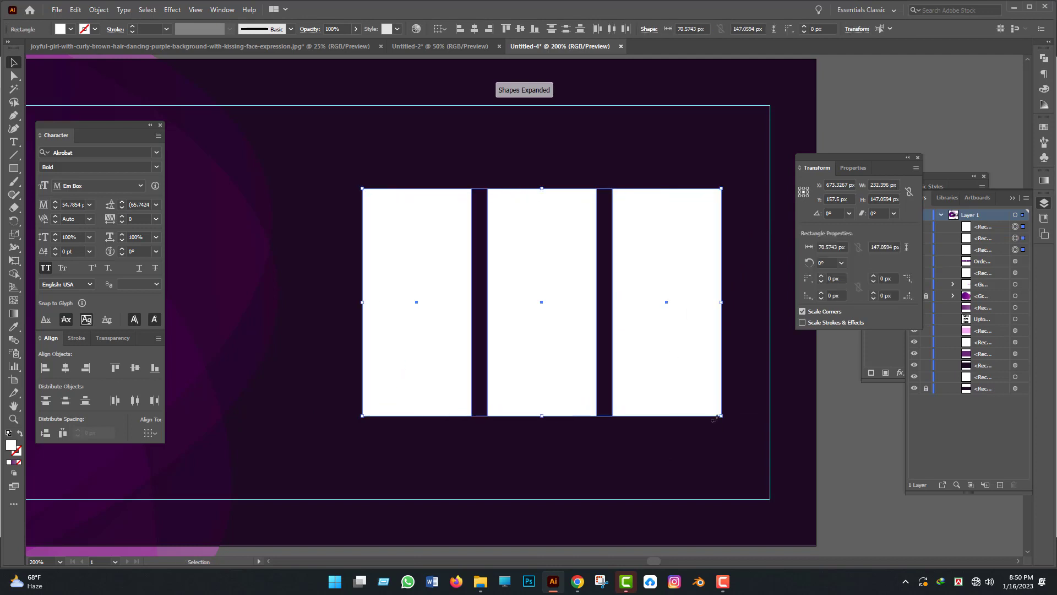
pyautogui.moveTo(542, 189); pyautogui.dragTo(540, 165)
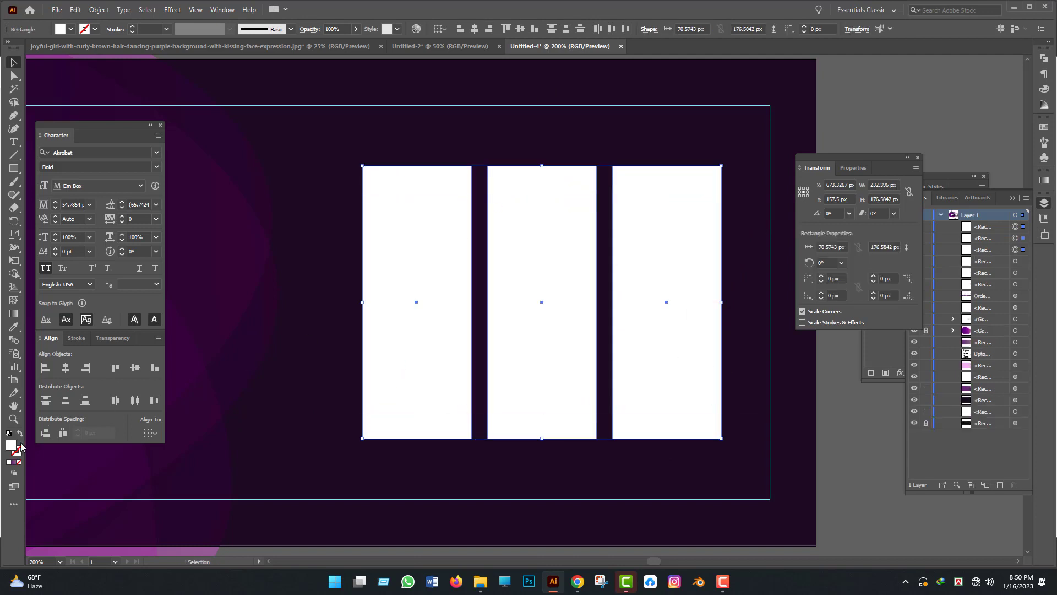
pyautogui.click(21, 433)
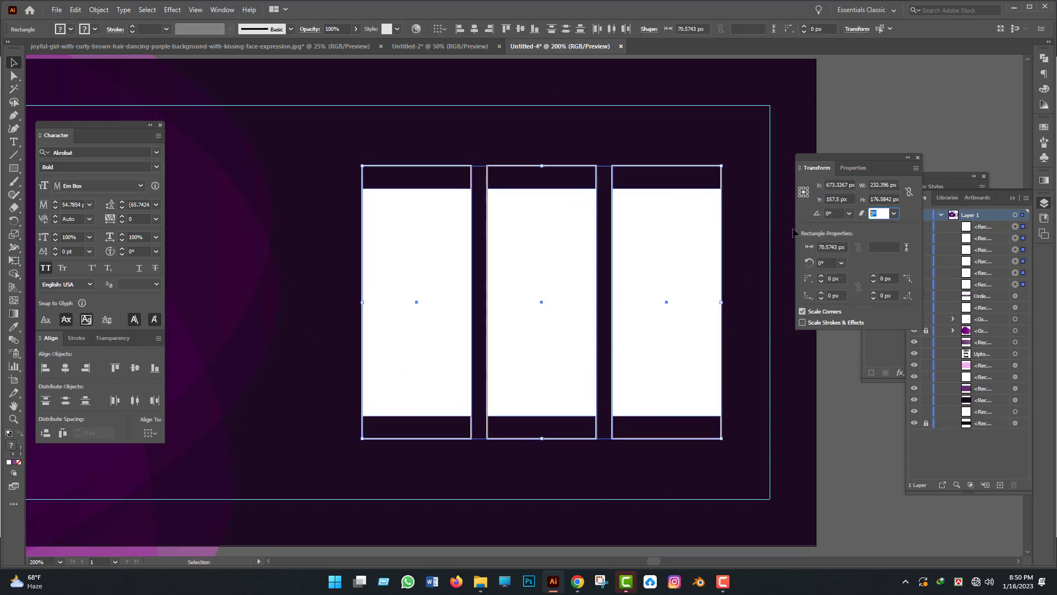
# Shear the filled and outlined rectangles into right-leaning parallelograms and round all their corners.
pyautogui.press('Return')
pyautogui.click(758, 349)
pyautogui.hotkey('ctrl', 'a')
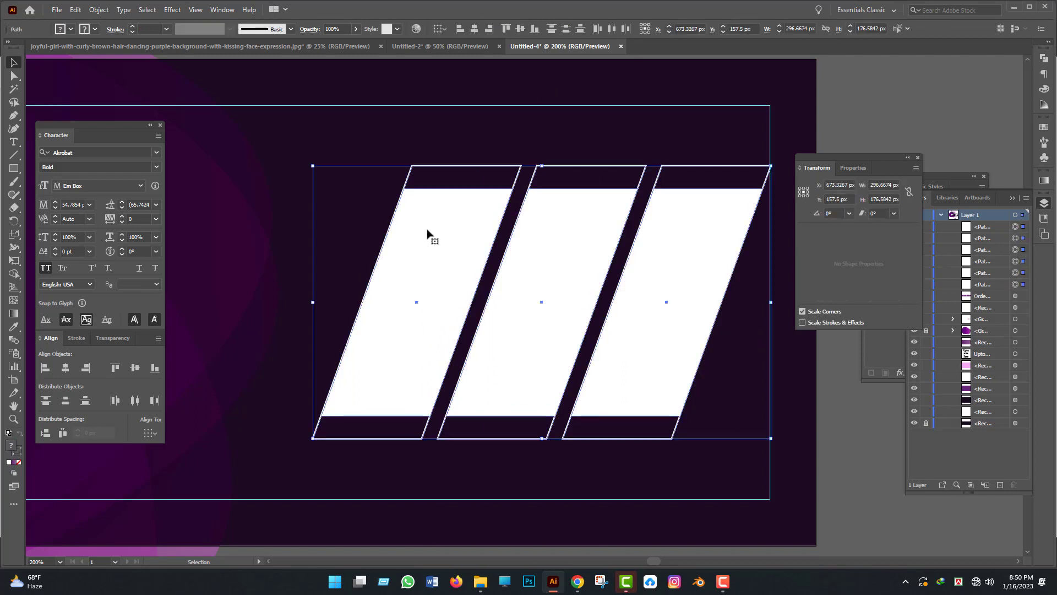
pyautogui.press('a')
pyautogui.moveTo(429, 190); pyautogui.dragTo(433, 195)
pyautogui.click(13, 62)
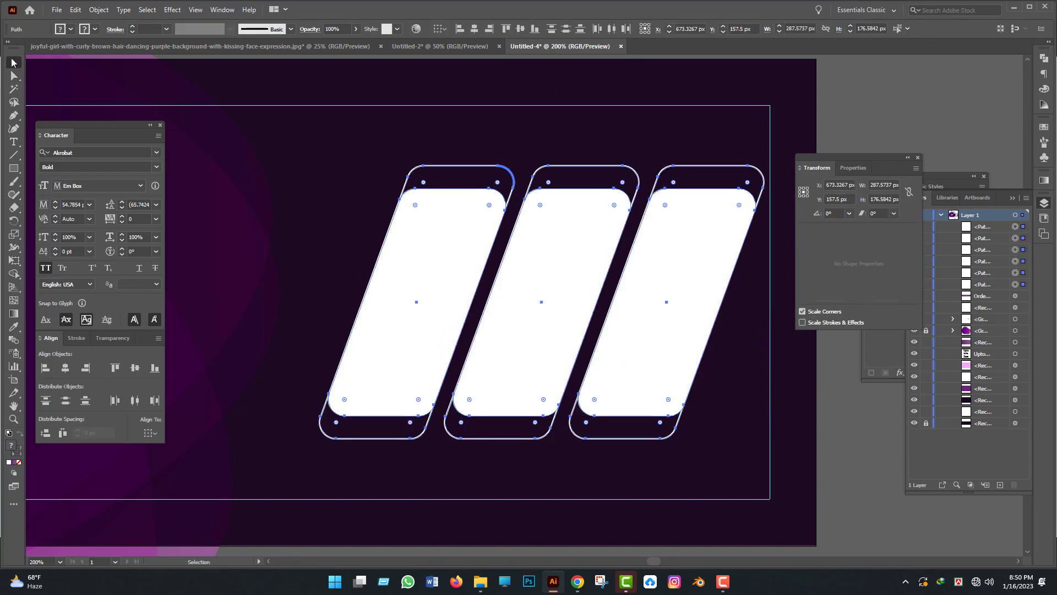
# Reflect the three outlined shapes so they slant opposite to the filled white parallelograms.
pyautogui.rightClick(657, 233)
pyautogui.moveTo(688, 412)
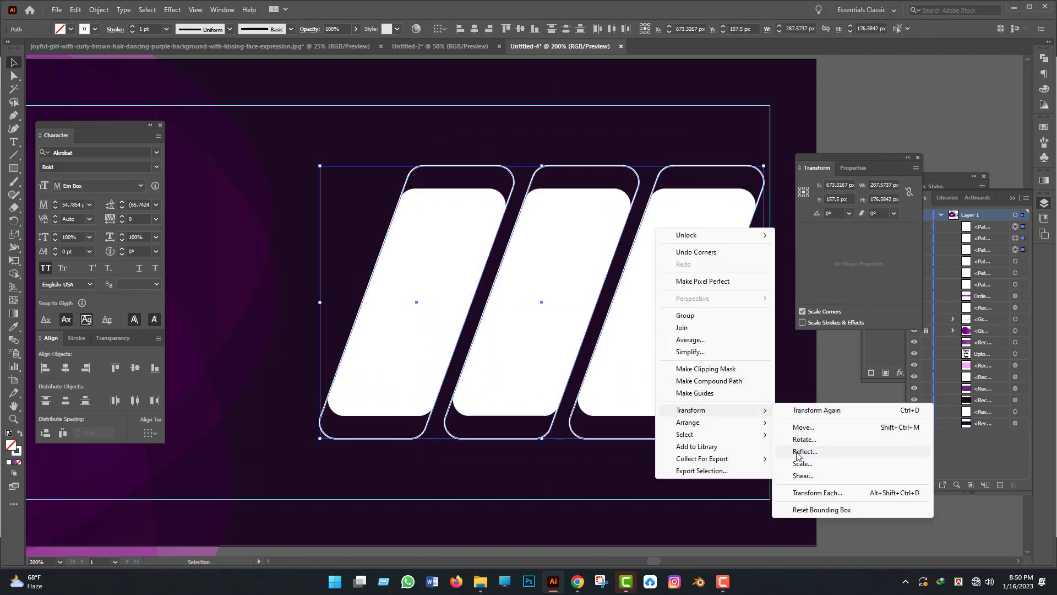
pyautogui.click(814, 455)
pyautogui.press('Return')
pyautogui.scroll(-3, 668, 399)
pyautogui.click(630, 406)
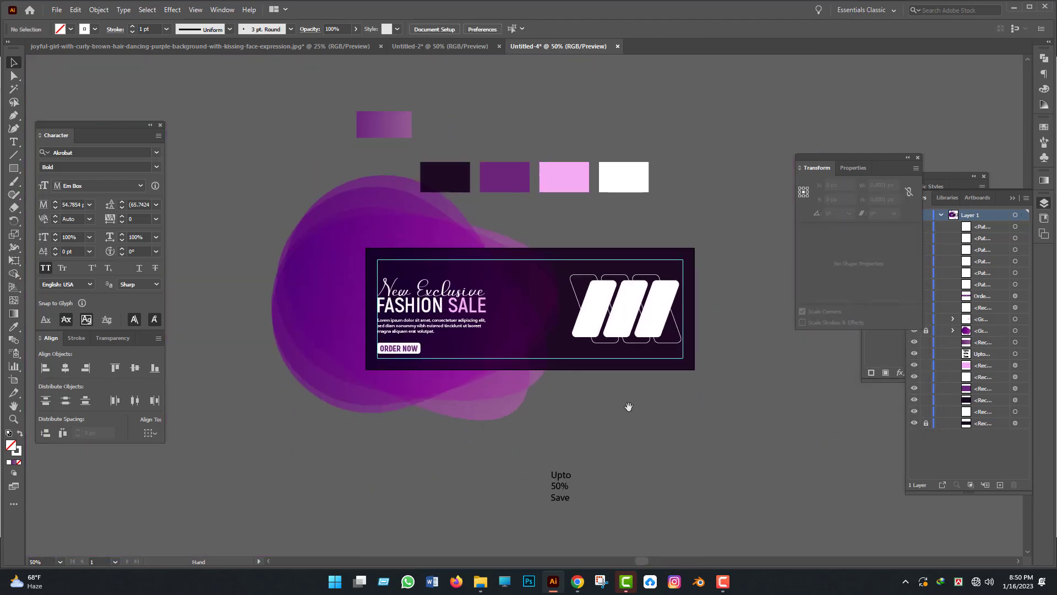
pyautogui.scroll(4, 386, 272)
pyautogui.scroll(1, 386, 272)
pyautogui.scroll(-2, 496, 358)
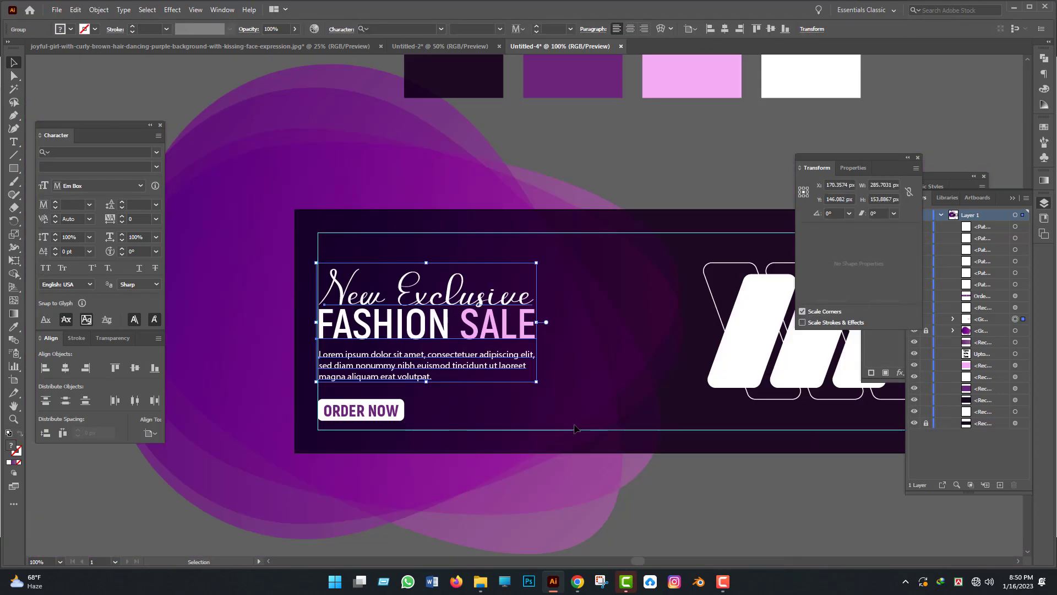
pyautogui.scroll(-1, 633, 435)
pyautogui.scroll(-2, 634, 435)
pyautogui.scroll(2, 610, 401)
pyautogui.scroll(-2, 651, 415)
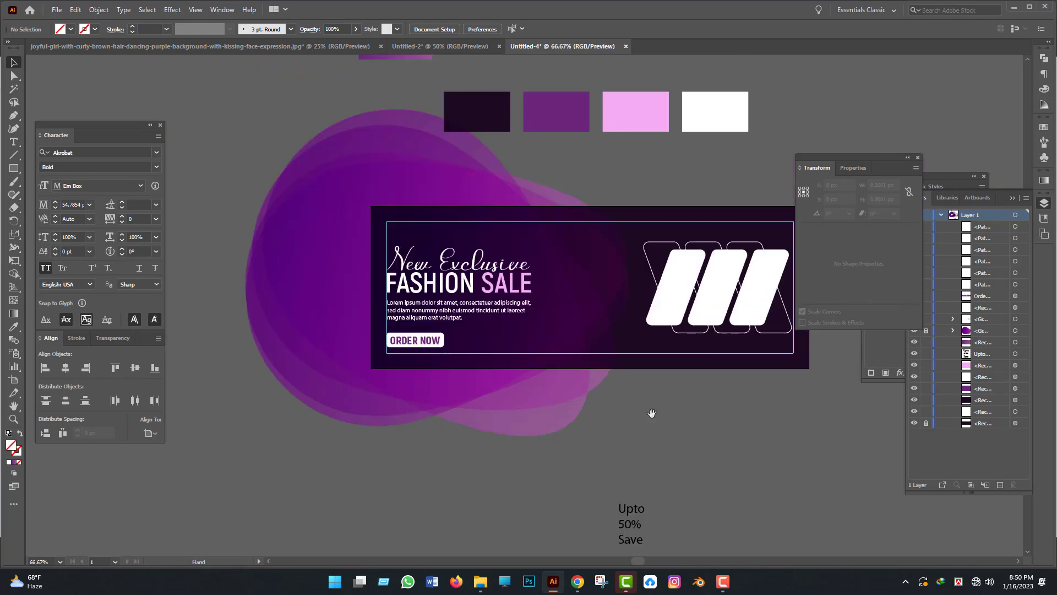
pyautogui.moveTo(652, 415); pyautogui.dragTo(551, 435)
# Copy the woman's photo from the open JPG document into the banner document and scale it down.
pyautogui.hotkey('ctrl', 'Tab')
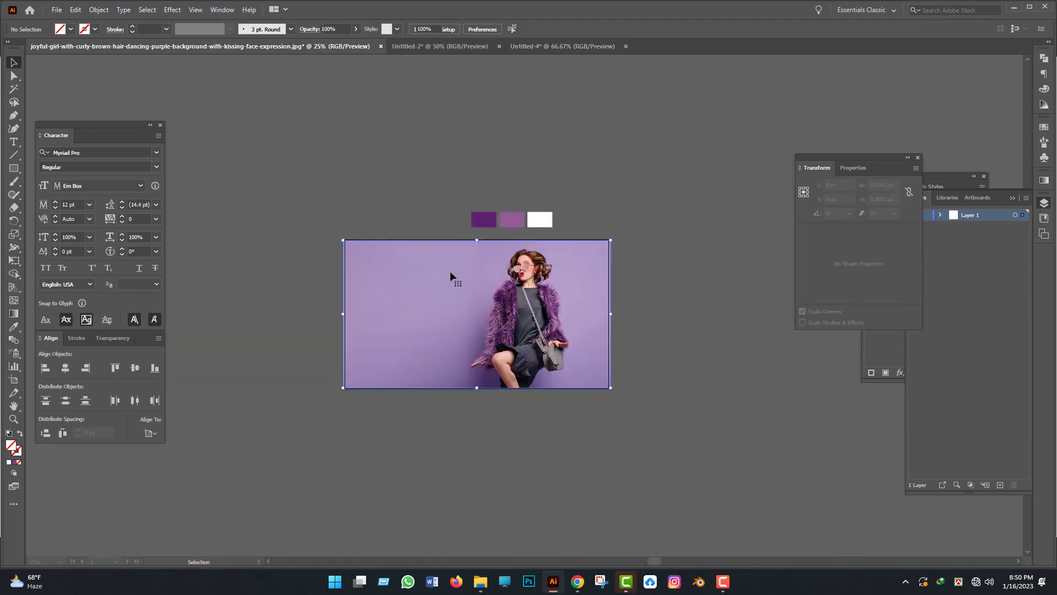
pyautogui.hotkey('ctrl', 'c')
pyautogui.hotkey('ctrl', 'shift', 'Tab')
pyautogui.hotkey('ctrl', 'v')
pyautogui.scroll(-1, 599, 418)
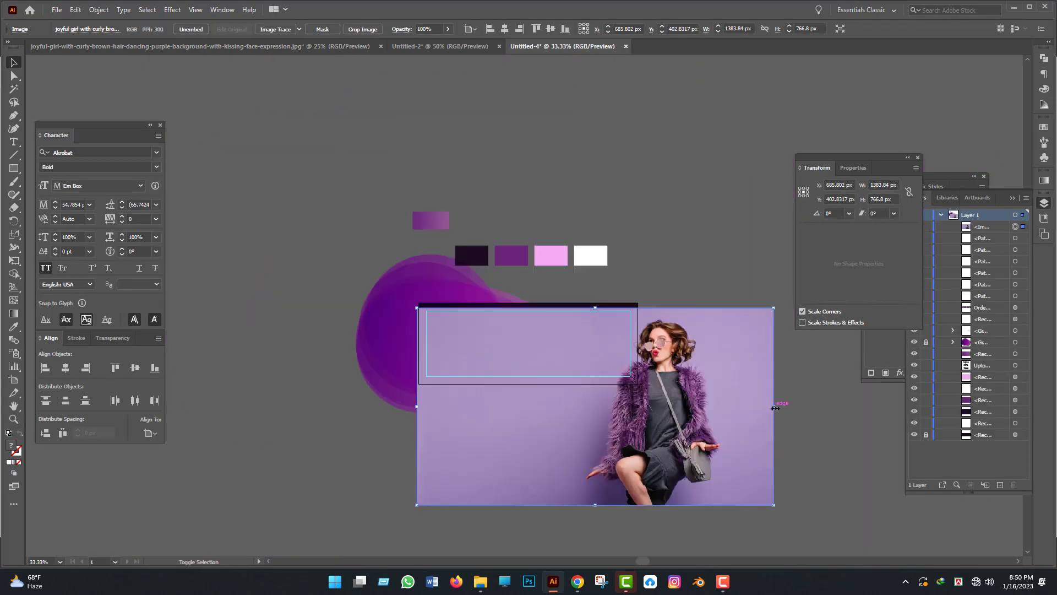
pyautogui.moveTo(775, 408); pyautogui.dragTo(639, 405)
# Combine the three filled white parallelograms into one compound path.
pyautogui.scroll(3, 601, 286)
pyautogui.click(594, 273)
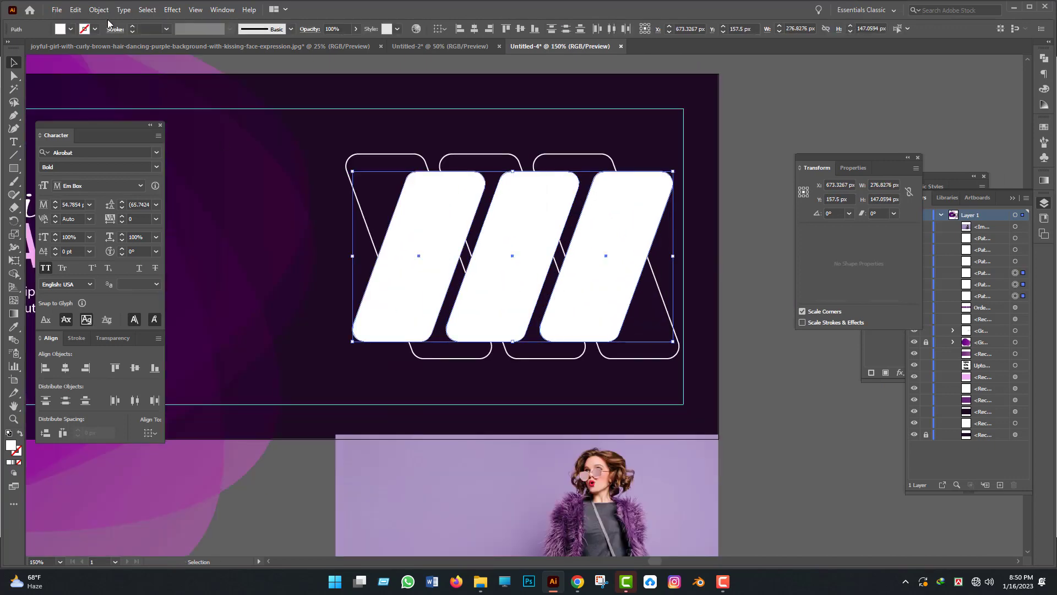
pyautogui.click(100, 9)
pyautogui.moveTo(220, 402)
pyautogui.click(269, 403)
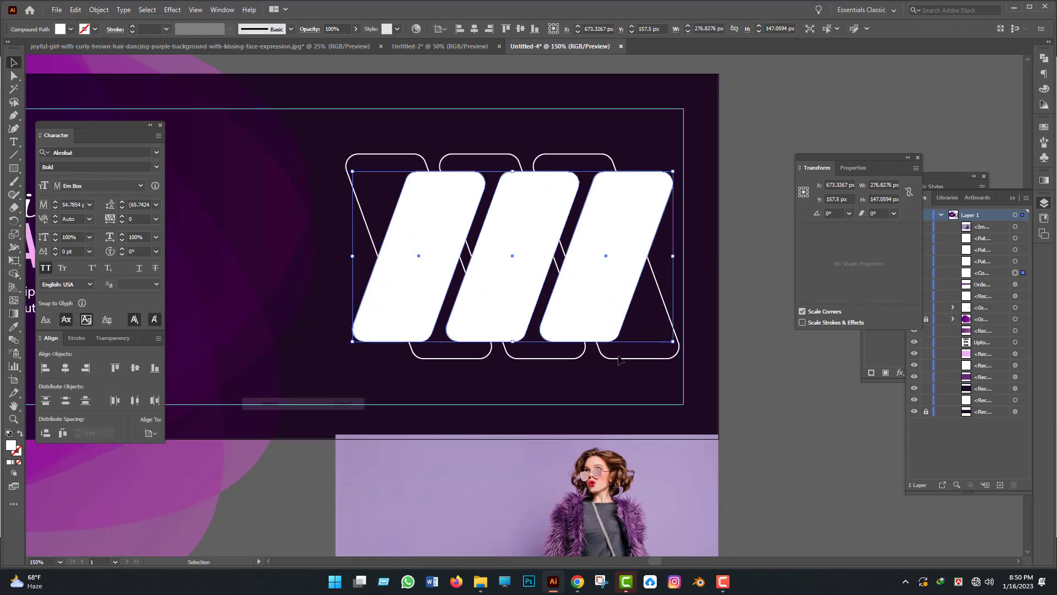
# Position the woman's photo over the compound path and clip it to the three parallelograms with a clipping mask.
pyautogui.scroll(-1, 564, 264)
pyautogui.moveTo(604, 389); pyautogui.dragTo(586, 252)
pyautogui.keyDown('shift'); pyautogui.click(585, 252); pyautogui.keyUp('shift')
pyautogui.rightClick(585, 252)
pyautogui.click(641, 367)
pyautogui.click(520, 352)
pyautogui.scroll(1, 520, 352)
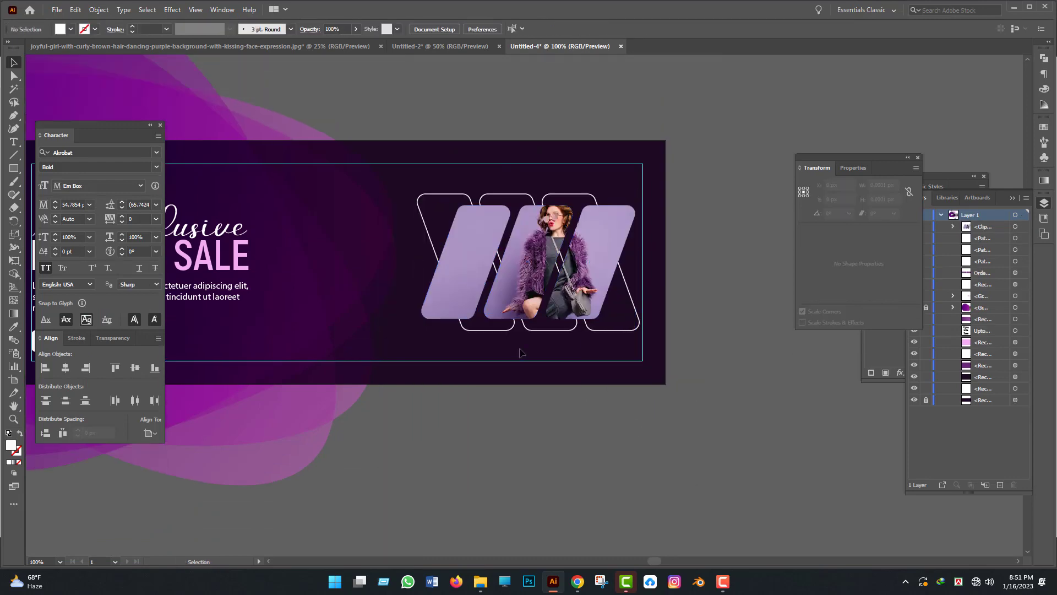
# Enlarge the photo inside the clipping mask to about 429 by 238 px and reposition it within the parallelograms.
pyautogui.press('a')
pyautogui.click(528, 282)
pyautogui.moveTo(387, 334); pyautogui.dragTo(345, 357)
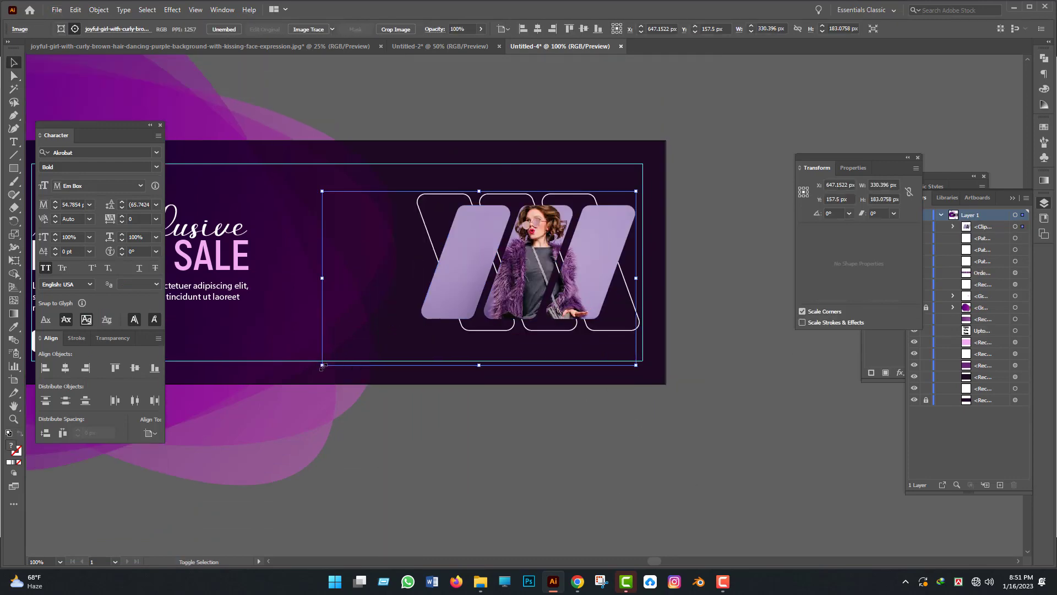
pyautogui.scroll(1, 514, 281)
pyautogui.moveTo(225, 277); pyautogui.dragTo(199, 277)
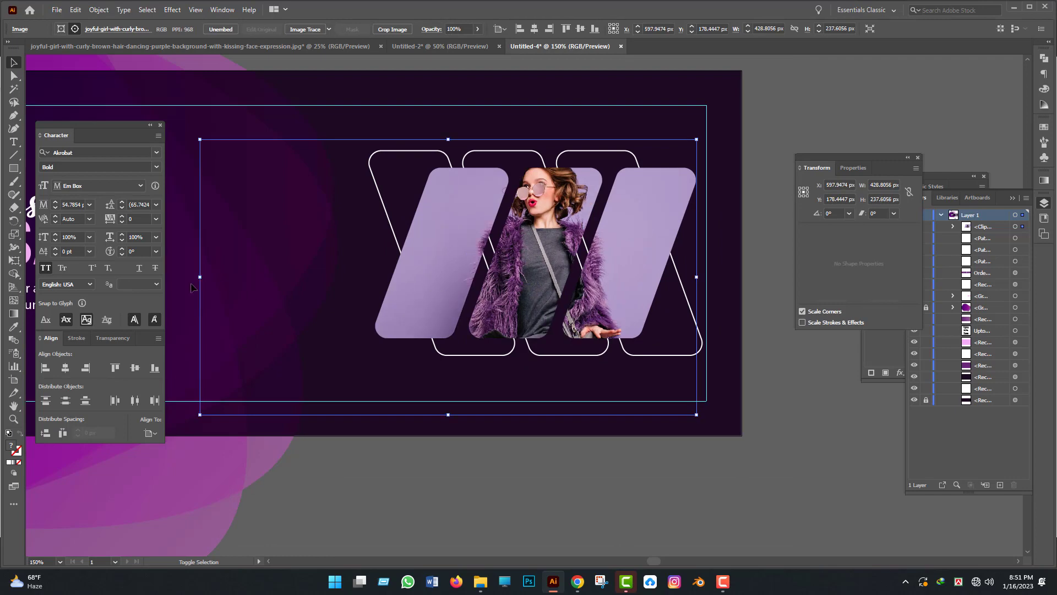
pyautogui.moveTo(516, 276)
pyautogui.mouseDown()
pyautogui.moveTo(561, 259)
pyautogui.moveTo(529, 264)
pyautogui.moveTo(528, 279)
pyautogui.mouseUp()
pyautogui.scroll(-1, 504, 259)
pyautogui.scroll(1, 544, 244)
pyautogui.scroll(-2, 604, 309)
pyautogui.click(696, 408)
pyautogui.hscroll(-2, 632, 412)
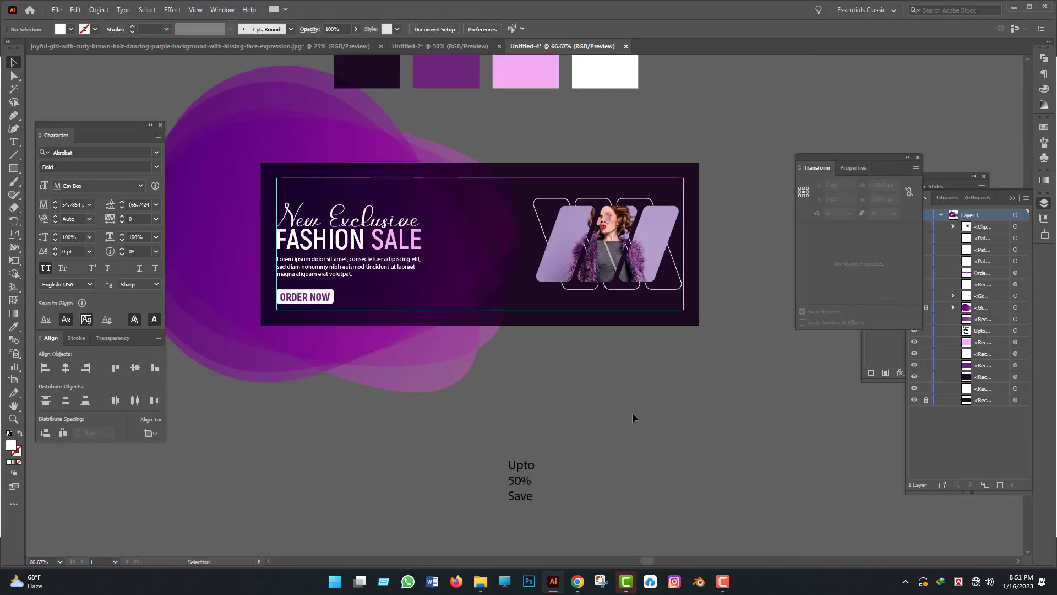
# Draw a white circle about 112 px wide, vertically centered between the headline text and the masked photo.
pyautogui.scroll(2, 590, 421)
pyautogui.hscroll(1, 590, 421)
pyautogui.scroll(-1, 590, 420)
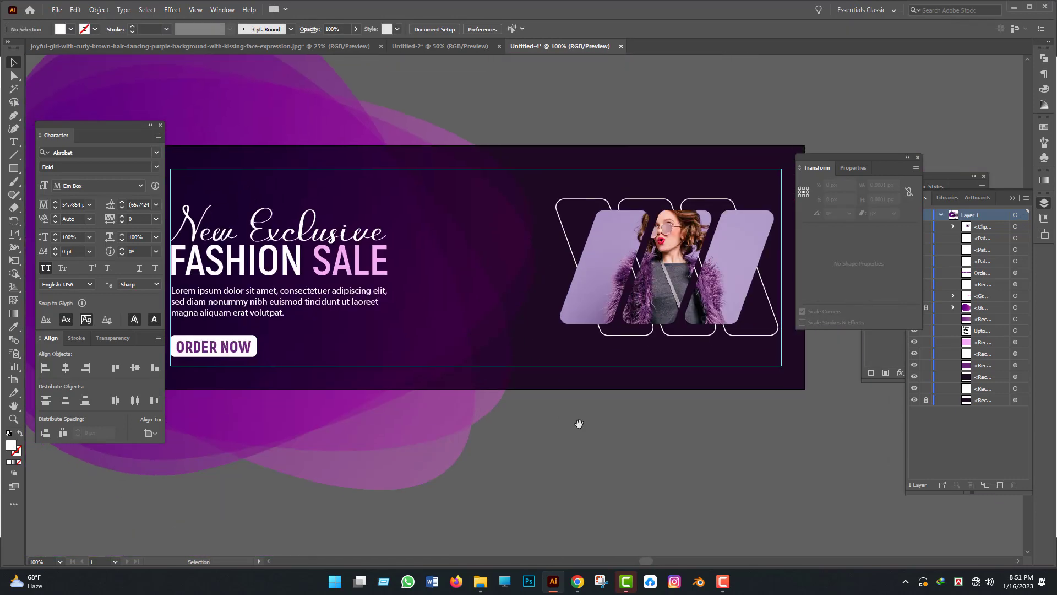
pyautogui.click(14, 169)
pyautogui.click(62, 194)
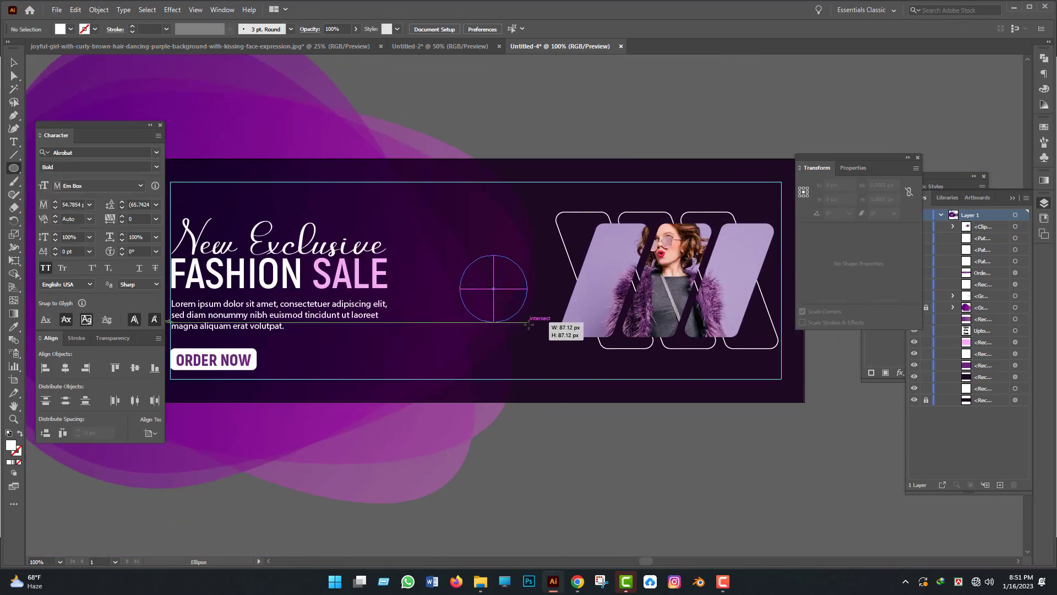
pyautogui.moveTo(529, 325); pyautogui.dragTo(457, 285)
pyautogui.press('v')
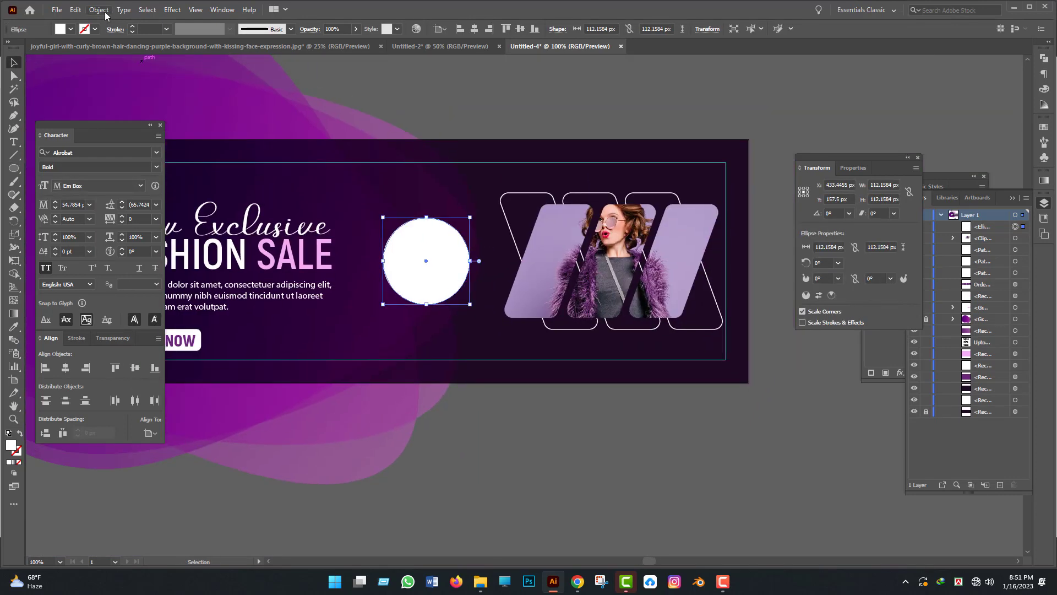
# Offset the white circle's path inward to create an inner circle about 96 px wide.
pyautogui.click(99, 10)
pyautogui.moveTo(133, 280)
pyautogui.click(286, 319)
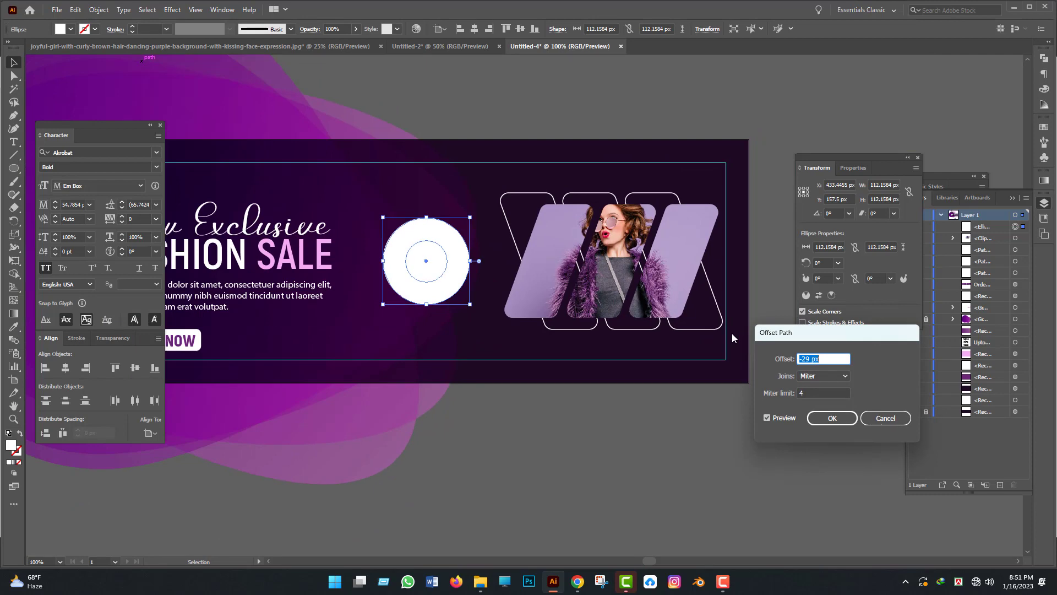
pyautogui.press('Up')
pyautogui.press('Up')
pyautogui.press('Up')
pyautogui.press('Up')
pyautogui.press('Up')
pyautogui.press('Up')
pyautogui.press('Up')
pyautogui.press('Up')
pyautogui.press('Up')
pyautogui.press('Up')
pyautogui.press('Up')
pyautogui.press('Up')
pyautogui.press('Up')
pyautogui.press('Up')
pyautogui.press('Up')
pyautogui.press('Up')
pyautogui.press('Up')
pyautogui.press('Up')
pyautogui.press('Up')
pyautogui.press('Up')
pyautogui.click(832, 418)
# Fill the inner circle with the purple from the color swatches.
pyautogui.press('i')
pyautogui.click(316, 258)
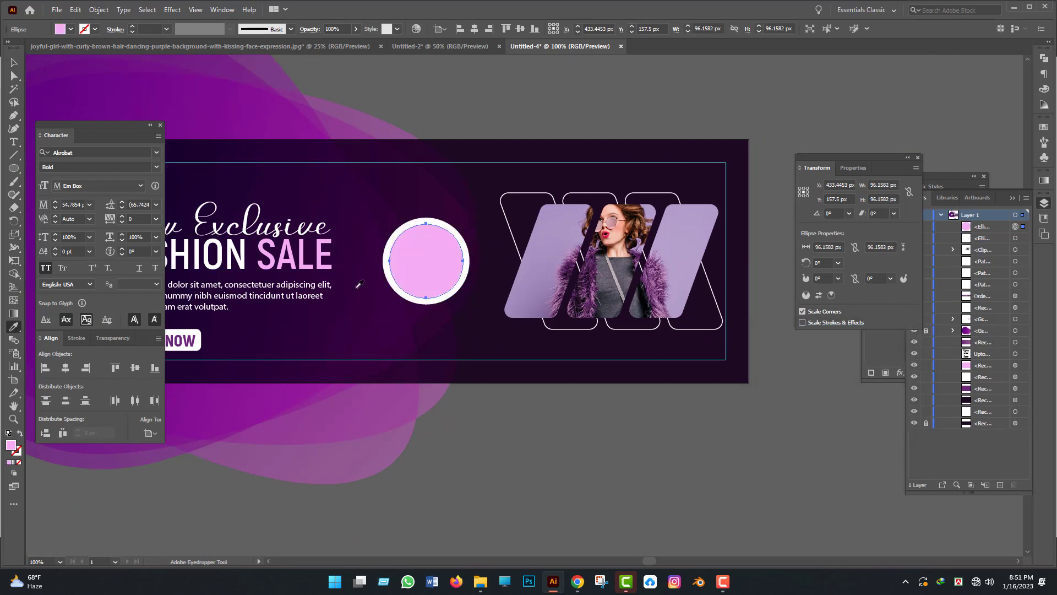
pyautogui.hotkey('ctrl', '-')
pyautogui.hotkey('ctrl', '-')
pyautogui.press('v')
pyautogui.hotkey('ctrl', '+')
pyautogui.hotkey('ctrl', '+')
pyautogui.hotkey('ctrl', '+')
pyautogui.hotkey('ctrl', '+')
pyautogui.hotkey('ctrl', '+')
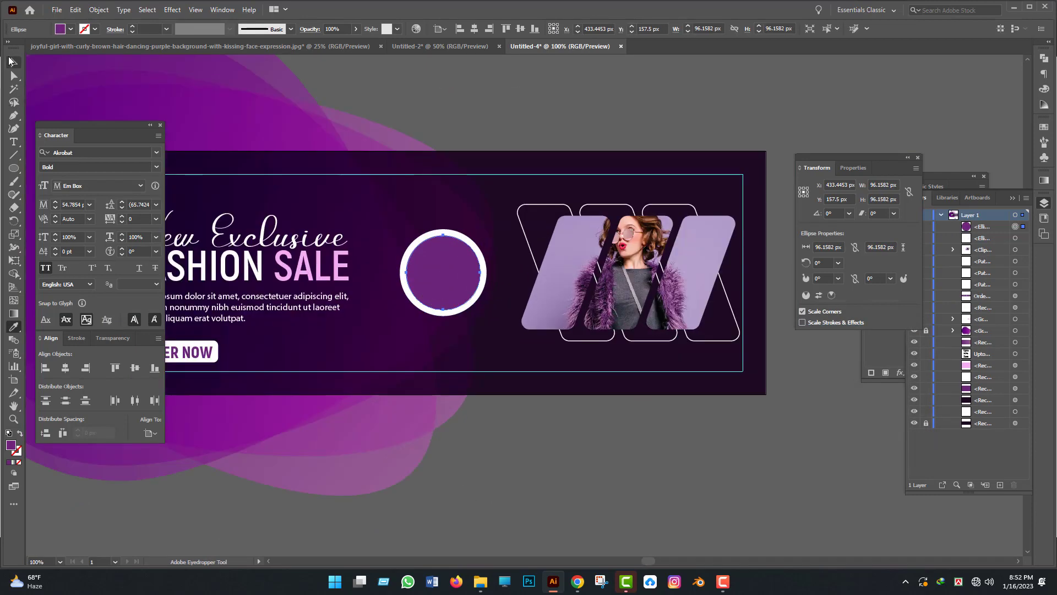
# Apply the FASHION headline's white Akrobat Bold style to the Upto 50% Save text below the banner.
pyautogui.moveTo(465, 290); pyautogui.dragTo(466, 291)
pyautogui.moveTo(556, 259); pyautogui.dragTo(559, 259)
pyautogui.hotkey('ctrl', '-')
pyautogui.hotkey('ctrl', '-')
pyautogui.hotkey('ctrl', '-')
pyautogui.hotkey('ctrl', '-')
pyautogui.click(548, 474)
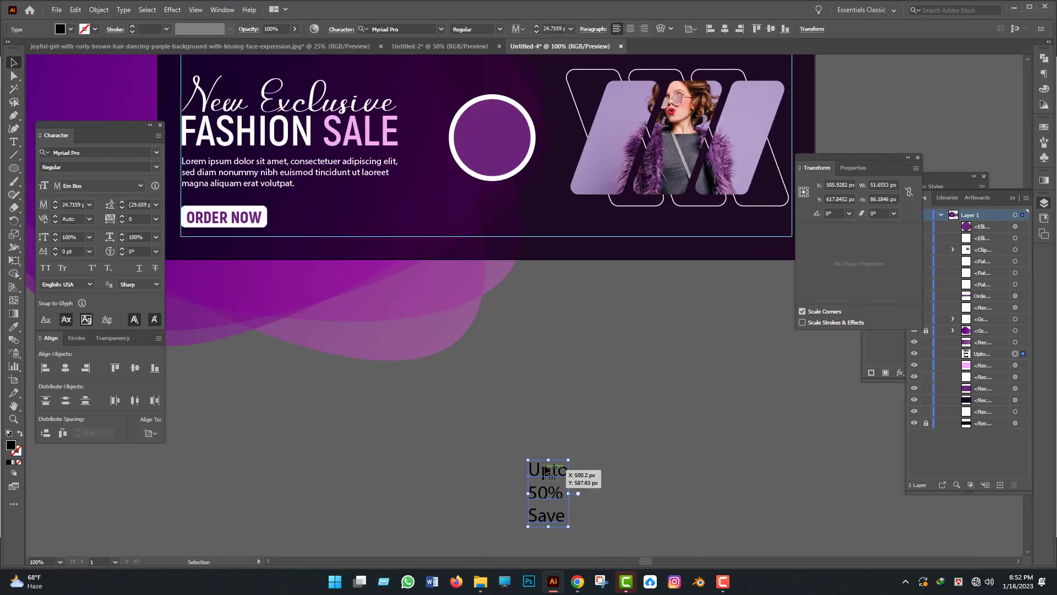
pyautogui.click(349, 241)
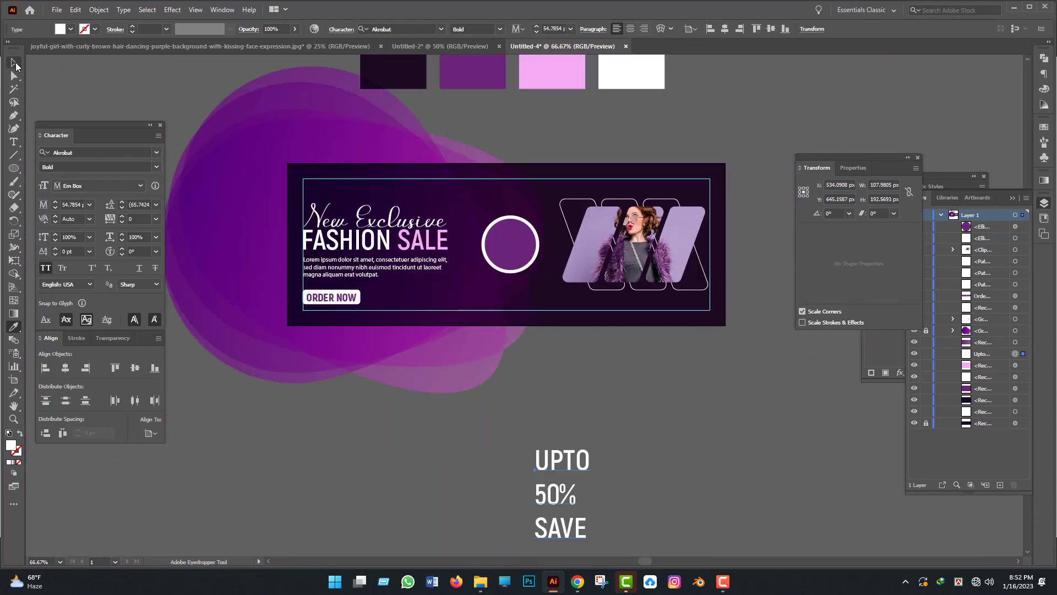
# Increase the font size of the 50% line in the discount text to 69 pt.
pyautogui.hotkey('ctrl', '+')
pyautogui.press('t')
pyautogui.moveTo(508, 351); pyautogui.dragTo(421, 354)
pyautogui.click(55, 201)
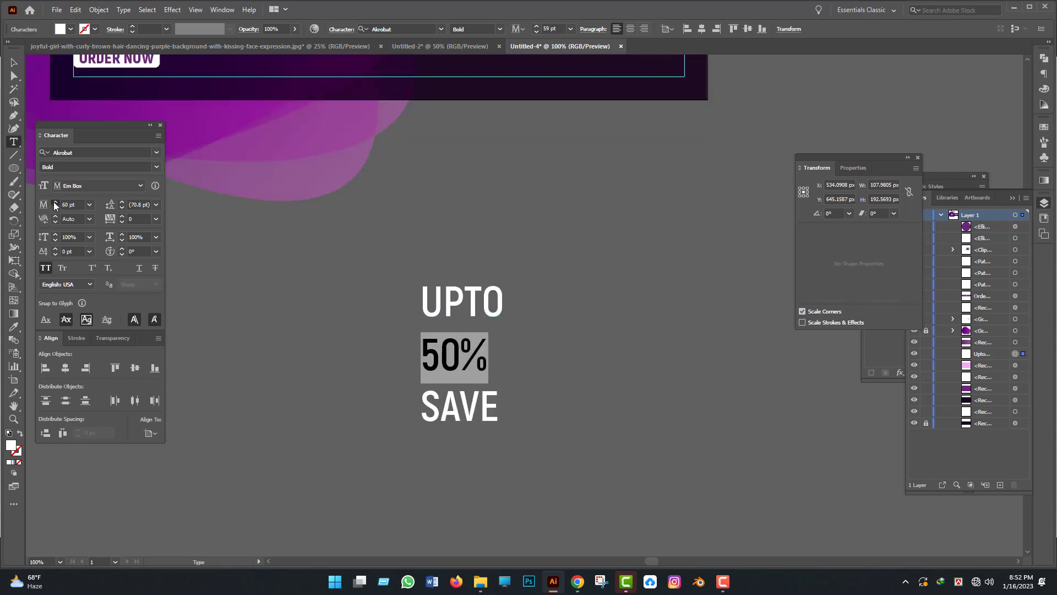
pyautogui.press('Escape')
pyautogui.hotkey('ctrl', '-')
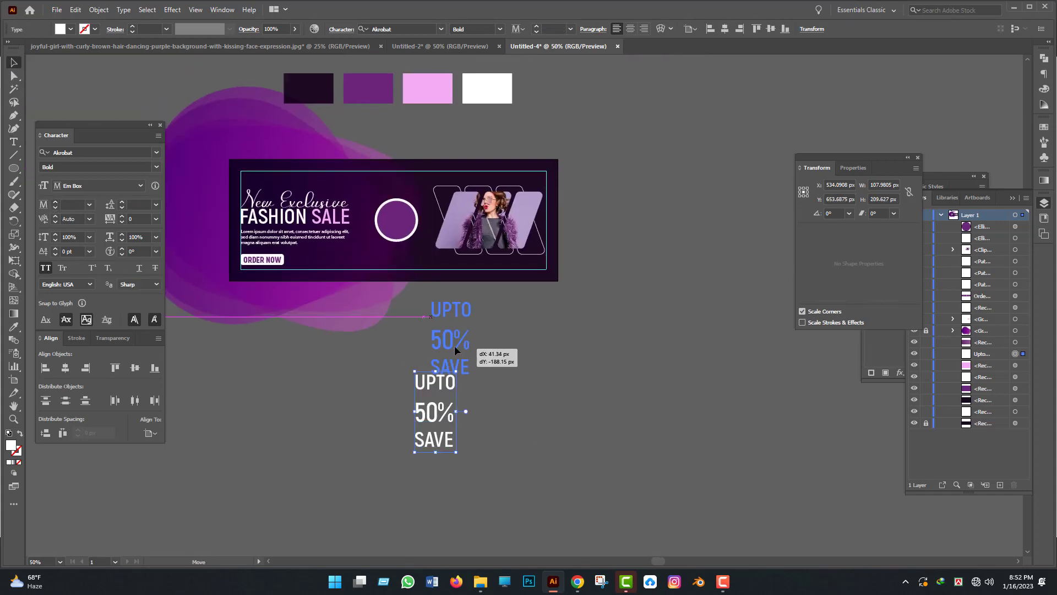
# Set the discount text's leading to 54 pt and the UPTO line's font size to 30 pt.
pyautogui.click(122, 208)
pyautogui.hotkey('ctrl', '+')
pyautogui.hotkey('ctrl', '+')
pyautogui.press('t')
pyautogui.moveTo(392, 308); pyautogui.dragTo(556, 305)
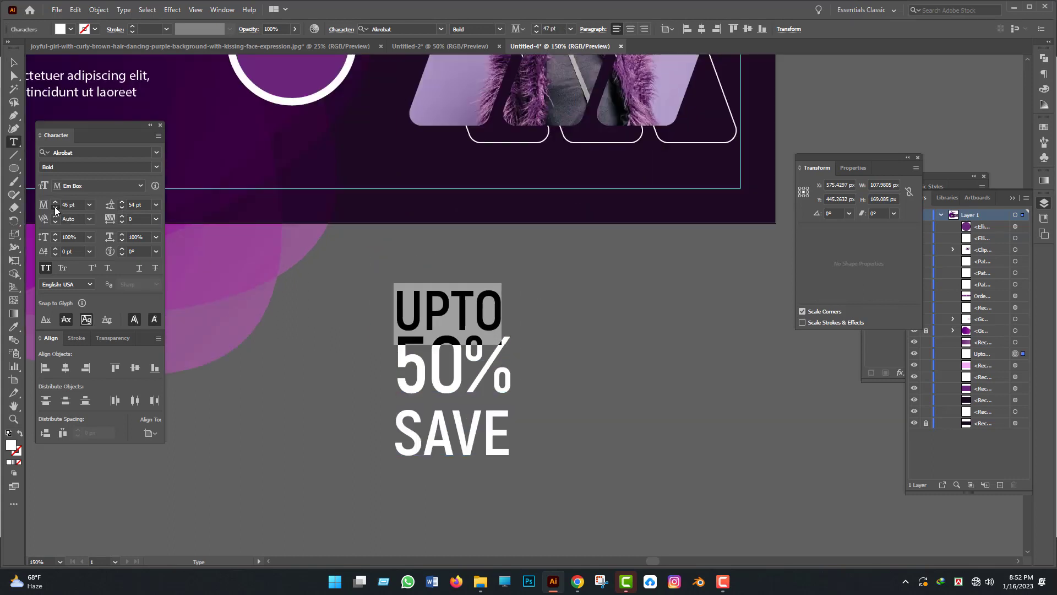
pyautogui.click(69, 204)
pyautogui.write('30')
pyautogui.press('Return')
# Match the SAVE line to the UPTO line's 30 pt style and center-align the discount text.
pyautogui.moveTo(394, 435); pyautogui.dragTo(556, 435)
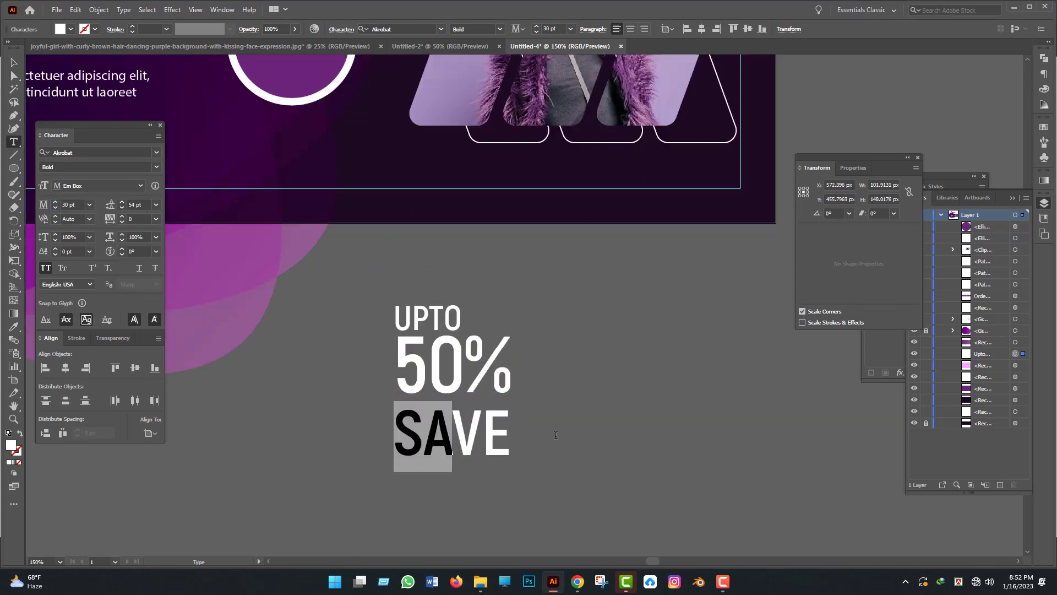
pyautogui.click(14, 327)
pyautogui.press('Escape')
pyautogui.click(631, 28)
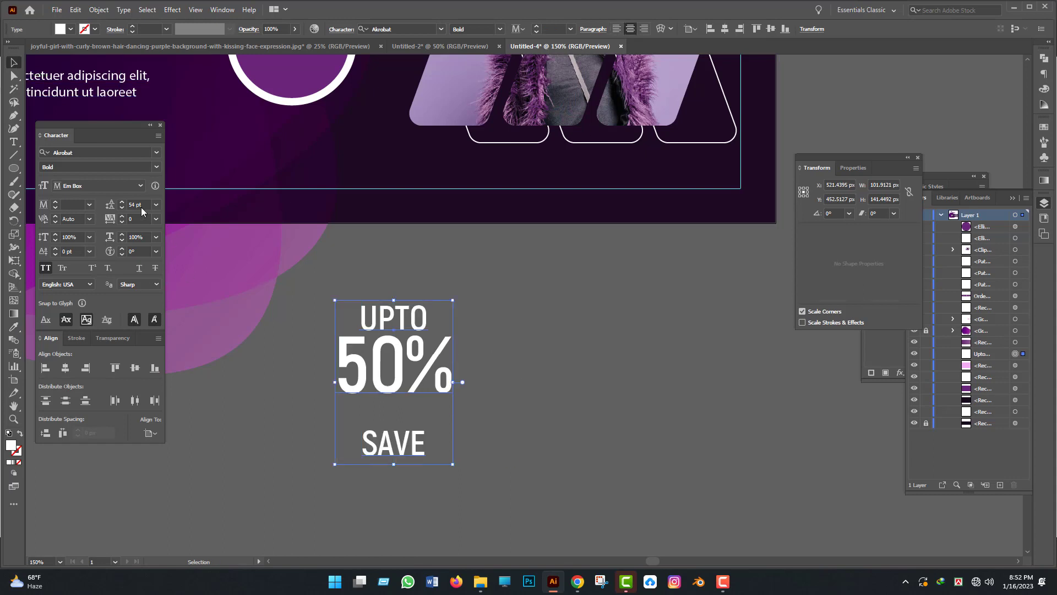
# Set the discount text's overall leading to 50 pt and adjust the SAVE and 50% lines' leading individually for even spacing.
pyautogui.press('Return')
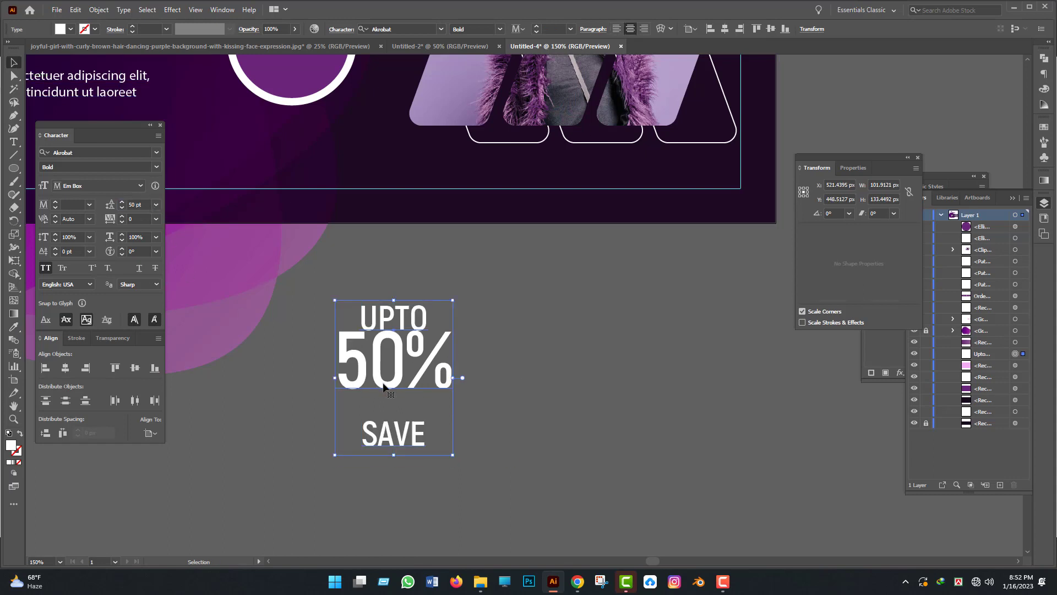
pyautogui.doubleClick(379, 439)
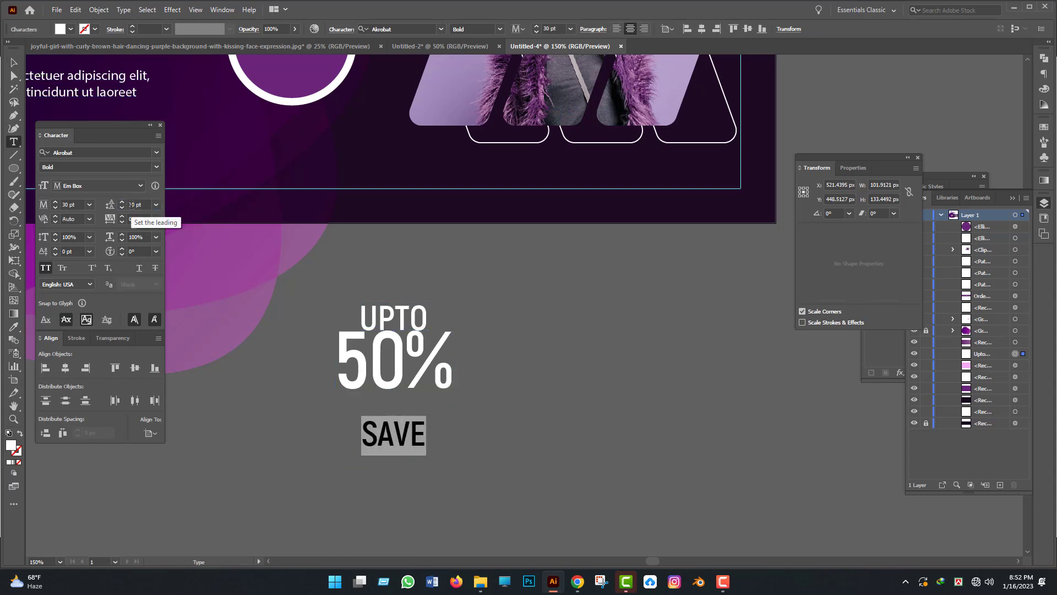
pyautogui.press('Return')
pyautogui.press('Escape')
pyautogui.doubleClick(394, 358)
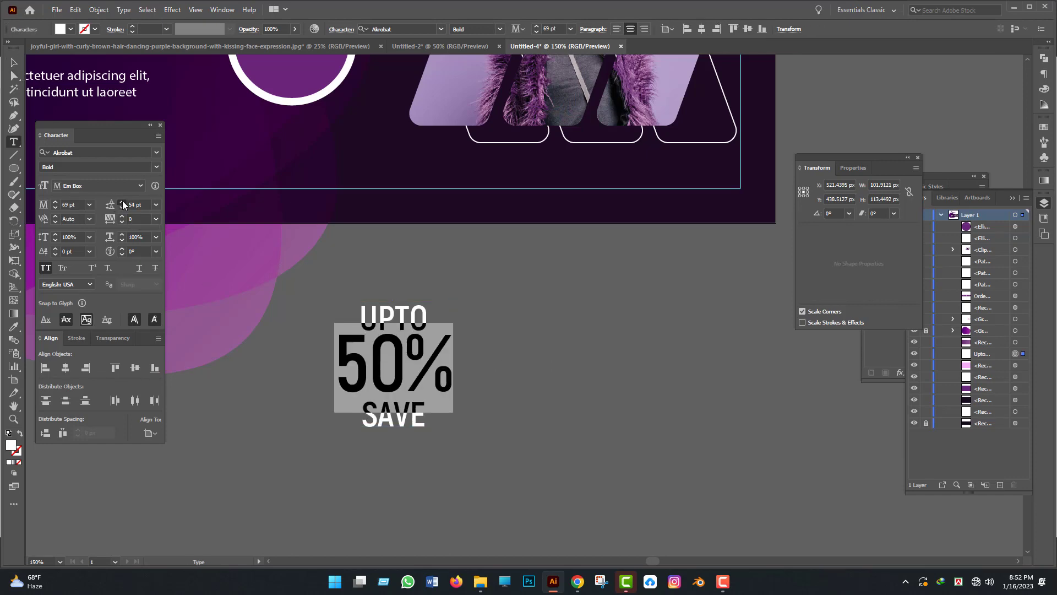
pyautogui.press('Escape')
# Scale the discount text to about 70 by 81 px, bring it to the front and center it in the purple circle.
pyautogui.click(543, 445)
pyautogui.keyDown('alt'); pyautogui.scroll(-3, 543, 445); pyautogui.keyUp('alt')
pyautogui.keyDown('alt'); pyautogui.scroll(4, 543, 420); pyautogui.keyUp('alt')
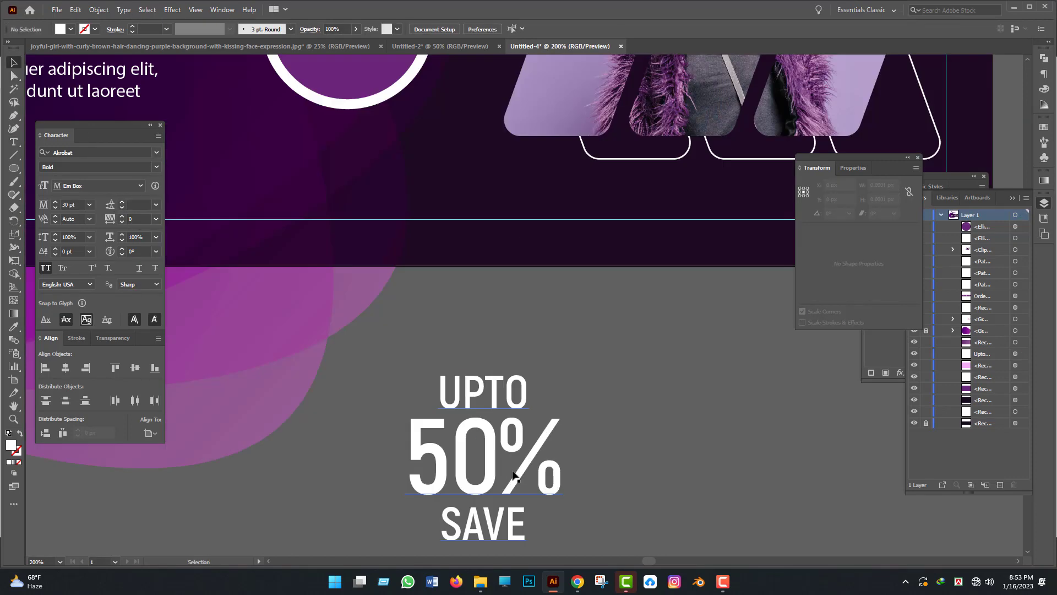
pyautogui.click(512, 476)
pyautogui.keyDown('alt'); pyautogui.scroll(-2, 512, 476); pyautogui.keyUp('alt')
pyautogui.moveTo(512, 476); pyautogui.dragTo(468, 270)
pyautogui.keyDown('alt'); pyautogui.scroll(2, 463, 259); pyautogui.keyUp('alt')
pyautogui.hotkey('ctrl', 'shift', ']')
pyautogui.keyDown('alt'); pyautogui.scroll(3, 438, 330); pyautogui.keyUp('alt')
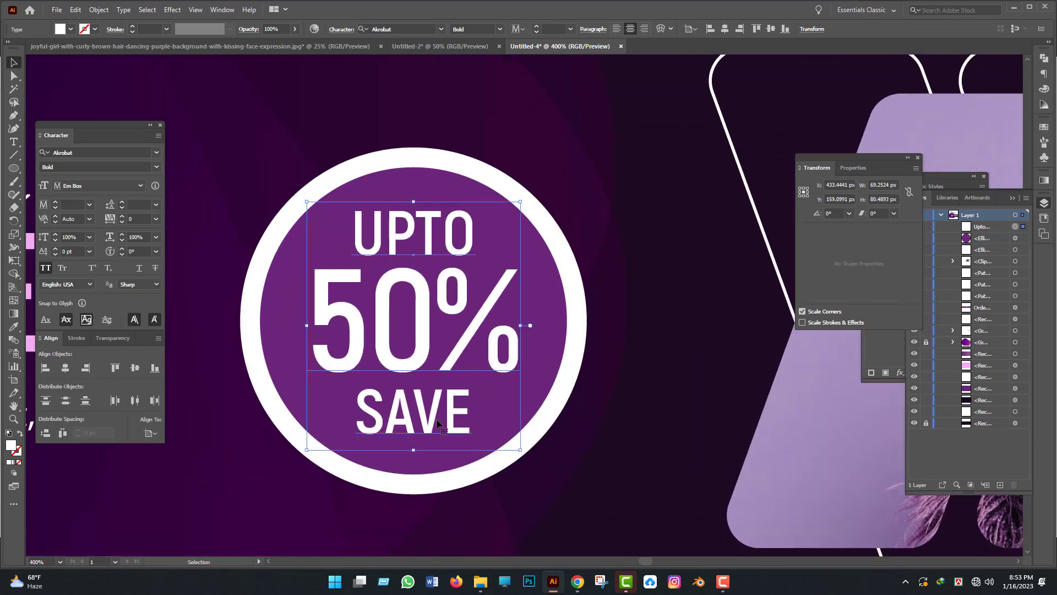
pyautogui.keyDown('alt'); pyautogui.scroll(-1, 437, 424); pyautogui.keyUp('alt')
pyautogui.click(547, 440)
pyautogui.keyDown('alt'); pyautogui.scroll(-5, 547, 441); pyautogui.keyUp('alt')
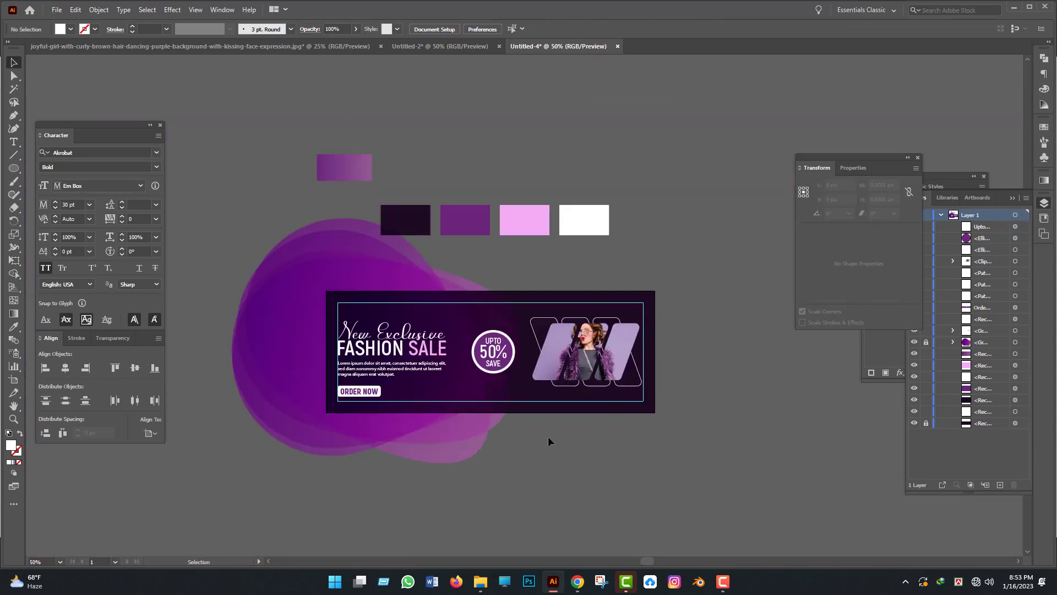
# Create a white 3-point star with radii of 25 px and 50 px below the banner.
pyautogui.keyDown('alt'); pyautogui.scroll(1, 562, 418); pyautogui.keyUp('alt')
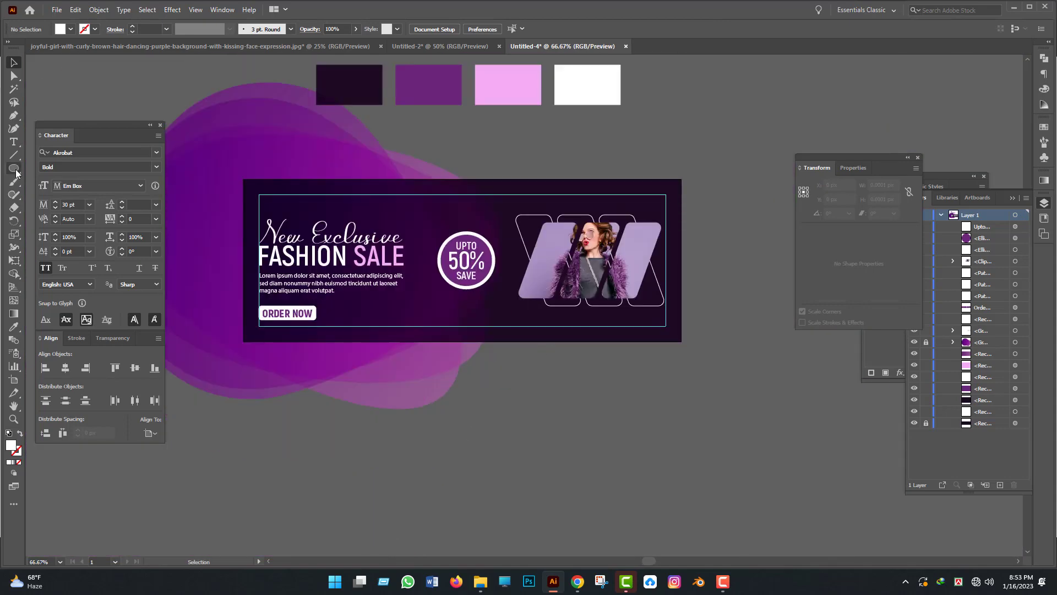
pyautogui.moveTo(16, 173); pyautogui.dragTo(33, 222)
pyautogui.click(568, 417)
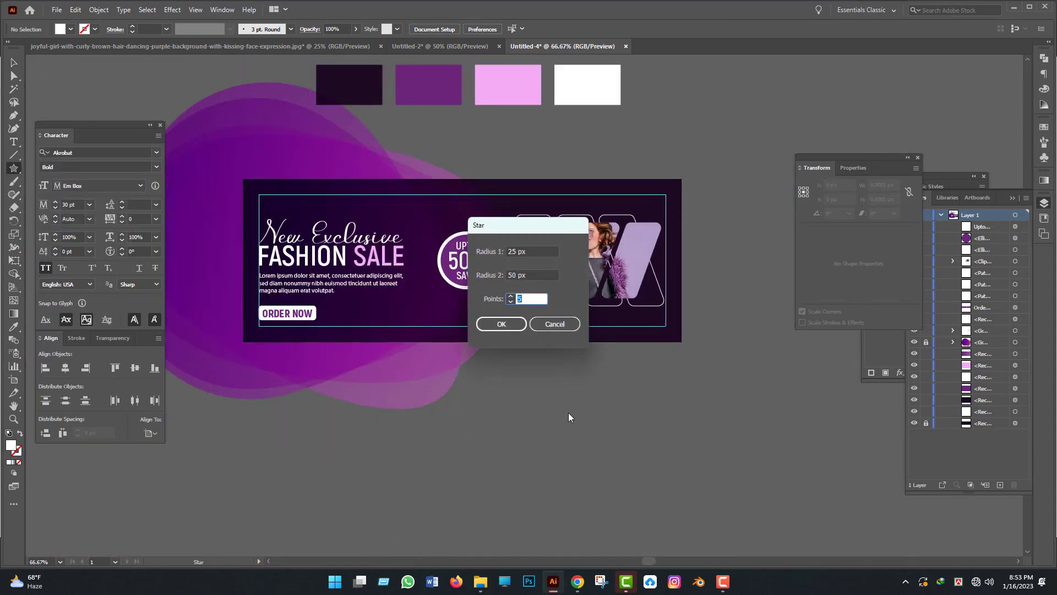
pyautogui.write('3')
pyautogui.press('Return')
# Shrink and rotate the triangle to form a pointer on the badge's lower-right edge, and place it behind the purple circle.
pyautogui.press('v')
pyautogui.keyDown('alt'); pyautogui.scroll(1, 633, 400); pyautogui.keyUp('alt')
pyautogui.moveTo(596, 409); pyautogui.dragTo(430, 248)
pyautogui.keyDown('alt'); pyautogui.scroll(1, 454, 206); pyautogui.keyUp('alt')
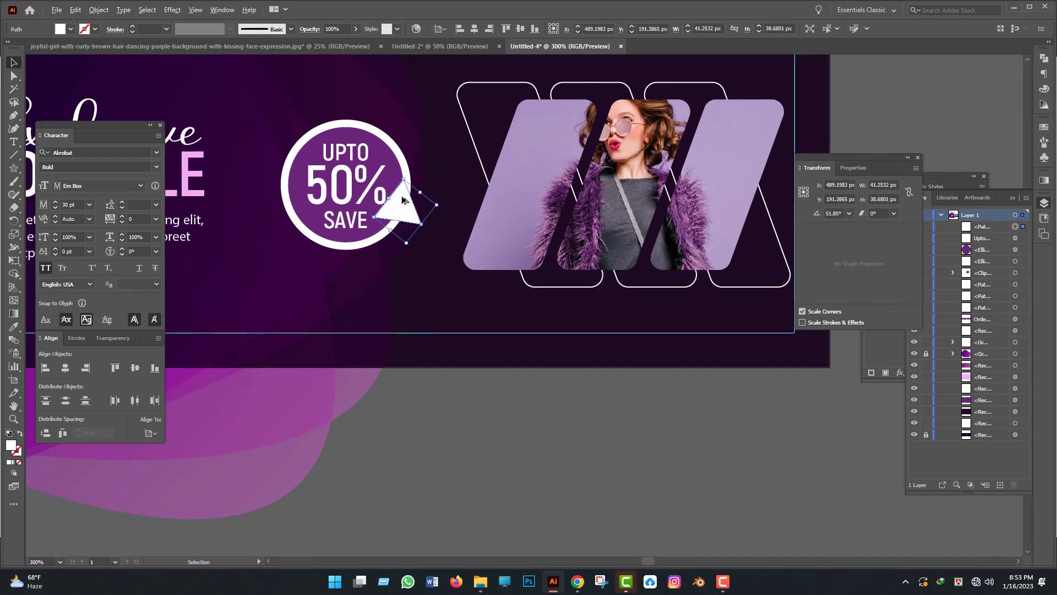
pyautogui.scroll(1, 419, 209)
pyautogui.hotkey('ctrl', '[')
pyautogui.click(388, 135)
pyautogui.scroll(-2, 516, 213)
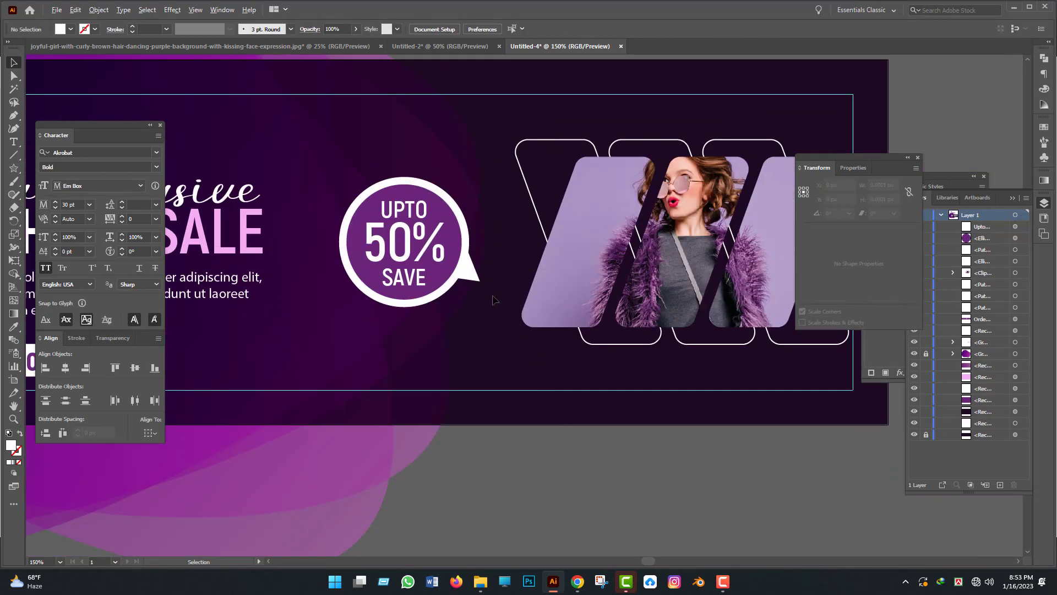
# Fine-tune the pointer triangle's position against the edge of the white circle.
pyautogui.scroll(2, 490, 247)
pyautogui.click(471, 259)
pyautogui.scroll(1, 466, 270)
pyautogui.moveTo(468, 255); pyautogui.dragTo(467, 251)
pyautogui.scroll(-3, 569, 460)
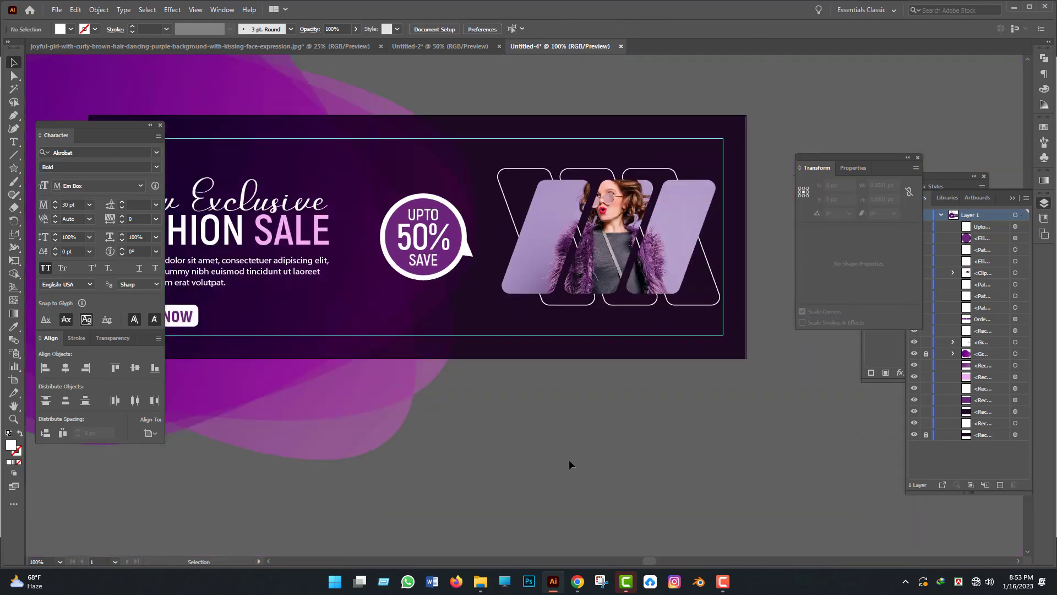
# Group the discount text, both circles and the pointer triangle into one badge.
pyautogui.scroll(2, 569, 468)
pyautogui.click(474, 242)
pyautogui.scroll(1, 500, 267)
pyautogui.scroll(1, 500, 266)
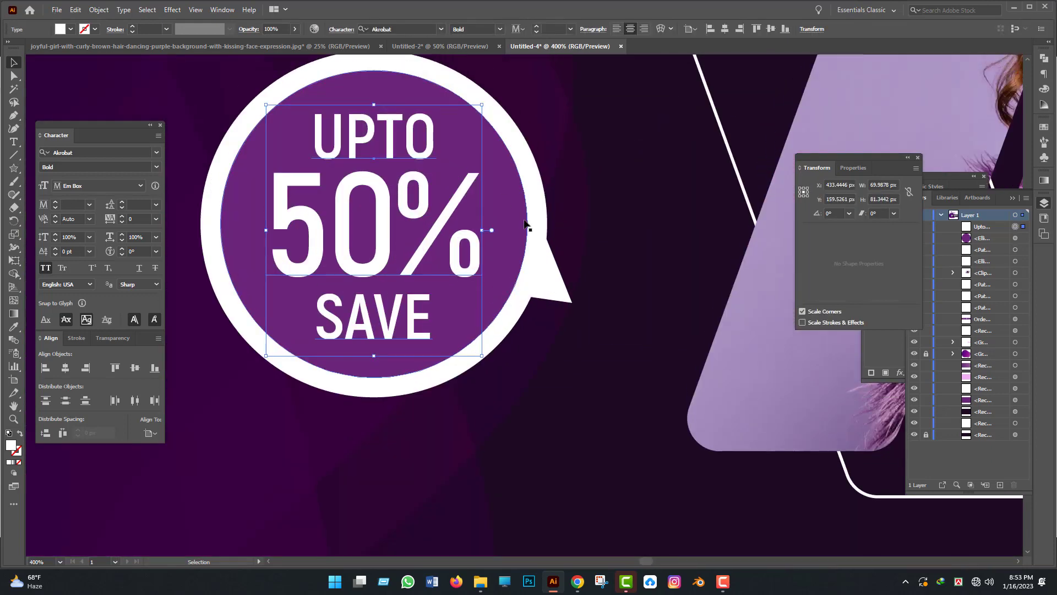
pyautogui.keyDown('shift'); pyautogui.click(523, 224); pyautogui.keyUp('shift')
pyautogui.keyDown('shift'); pyautogui.click(558, 284); pyautogui.keyUp('shift')
pyautogui.scroll(-4, 520, 246)
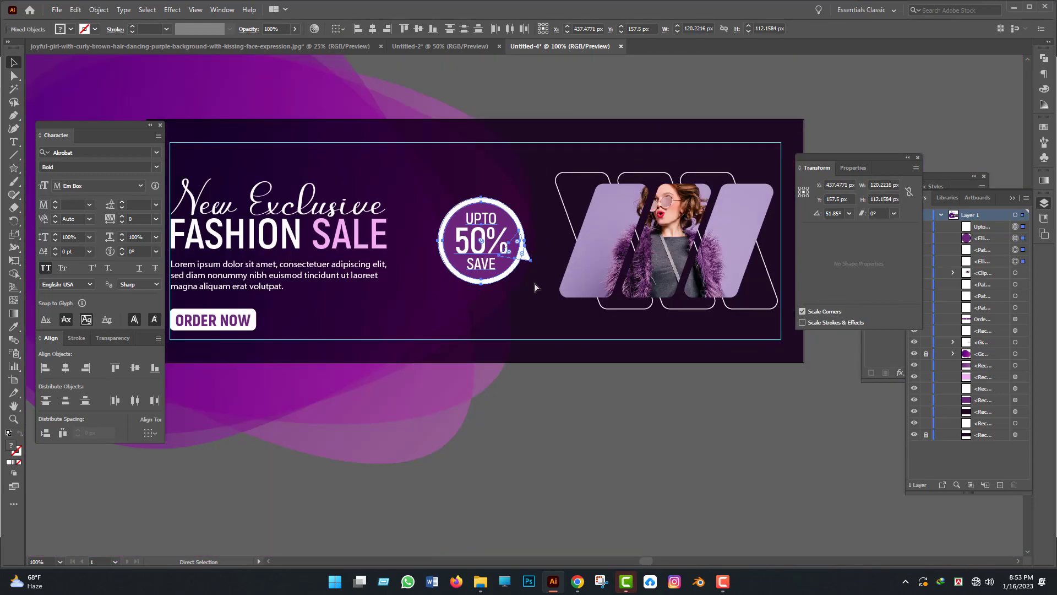
pyautogui.click(593, 435)
pyautogui.scroll(-1, 593, 435)
pyautogui.moveTo(569, 450); pyautogui.dragTo(569, 427)
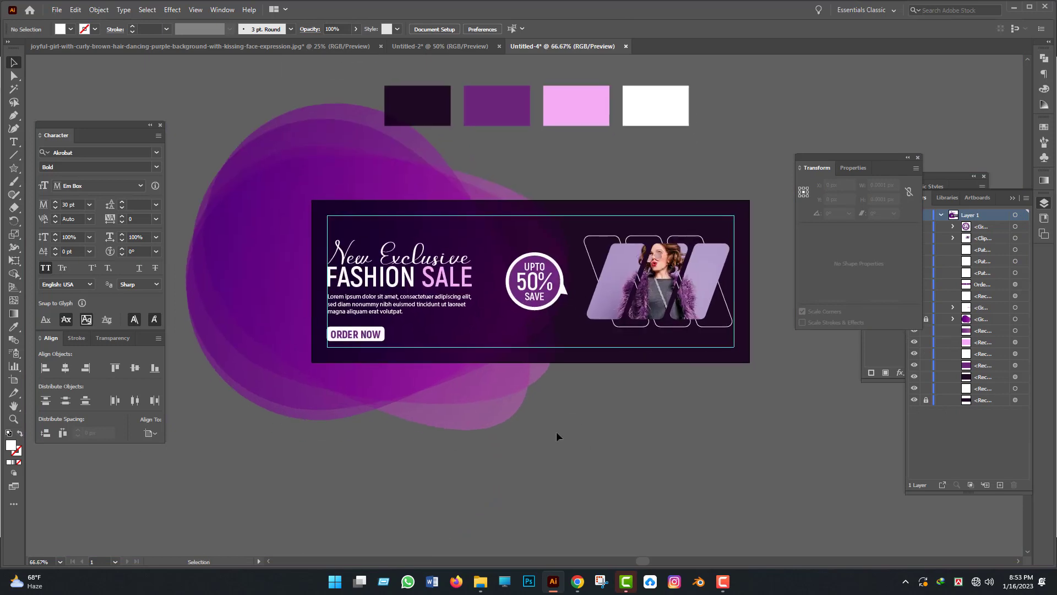
pyautogui.scroll(1, 556, 435)
pyautogui.scroll(-3, 555, 439)
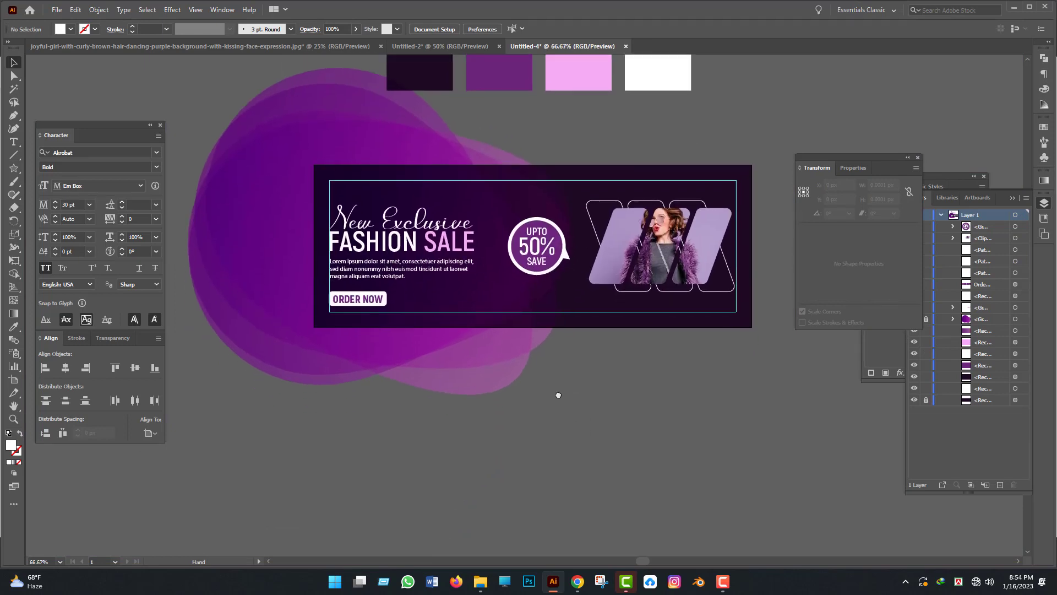
pyautogui.click(14, 144)
pyautogui.click(454, 465)
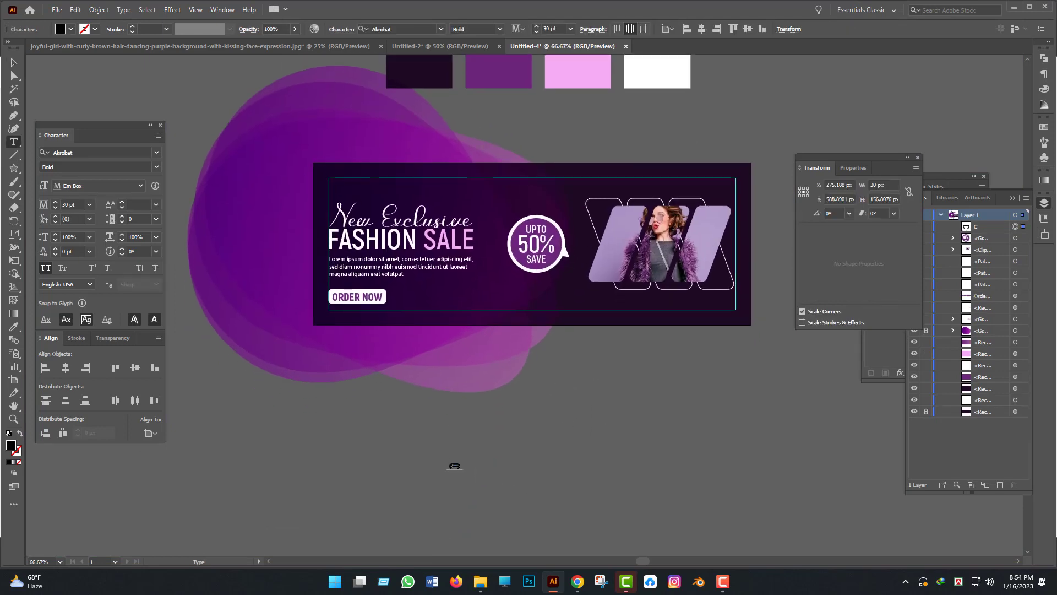
pyautogui.write('C')
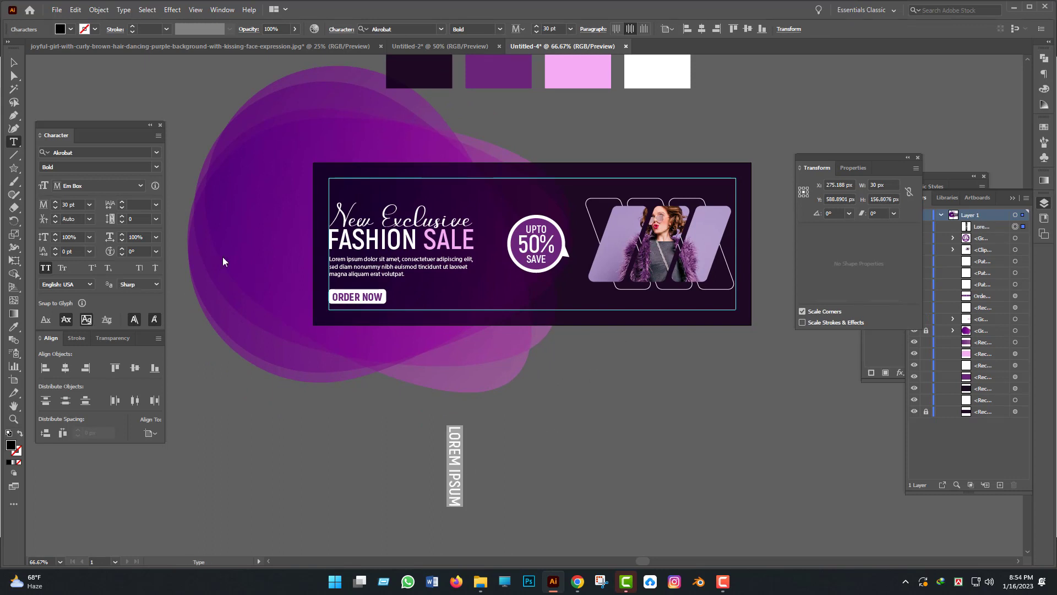
# Add a horizontal text line reading COMPANY NAME HERE below the banner.
pyautogui.click(497, 426)
pyautogui.write('COMPANY')
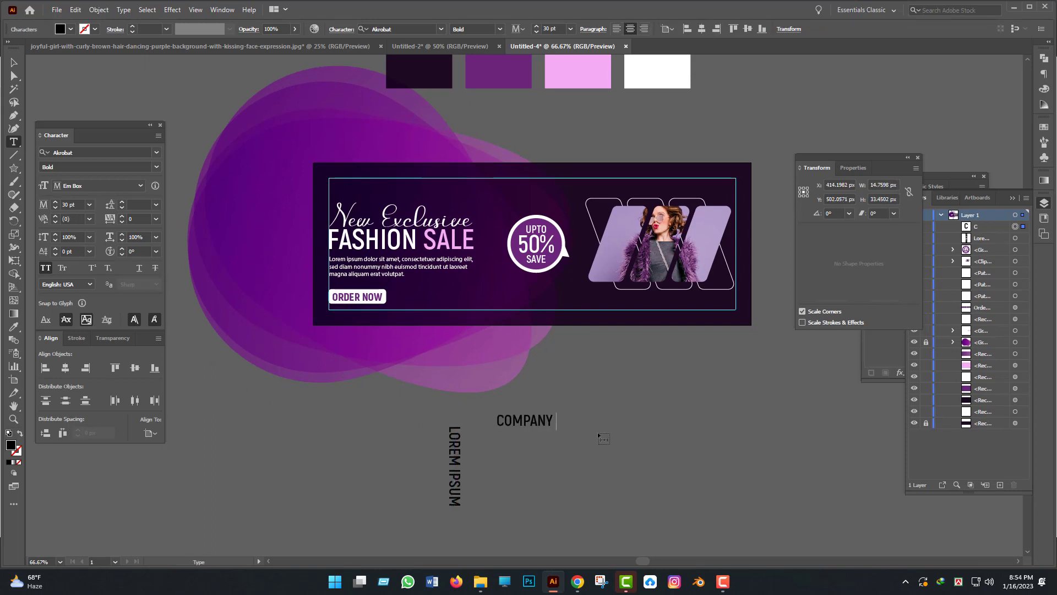
pyautogui.write(' NAME')
pyautogui.hotkey('ctrl', '+')
pyautogui.hotkey('ctrl', '+')
pyautogui.hotkey('ctrl', 'shift', 'Left')
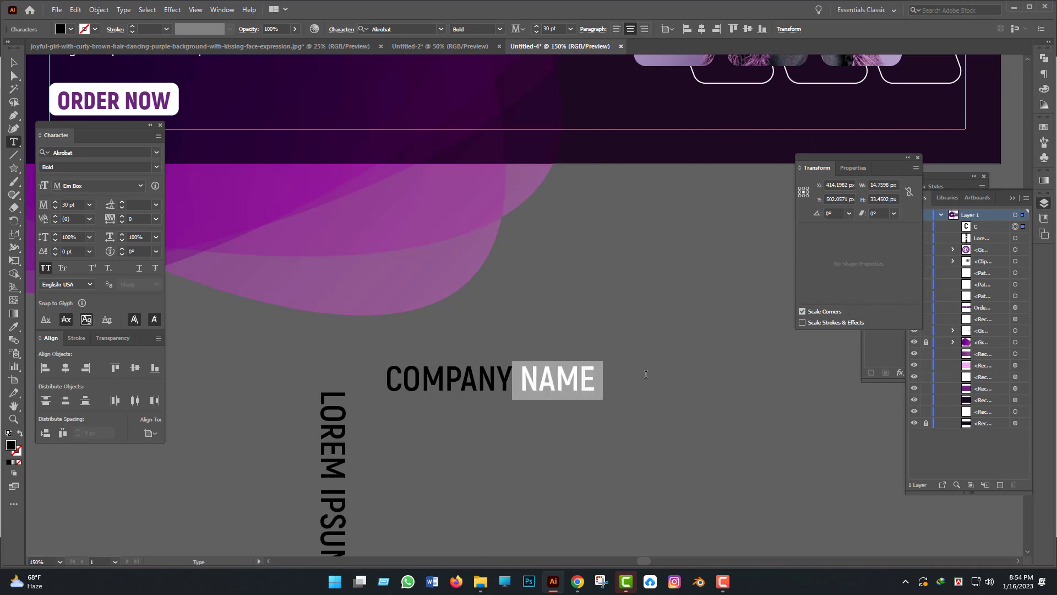
pyautogui.press('Right')
pyautogui.write('HERE')
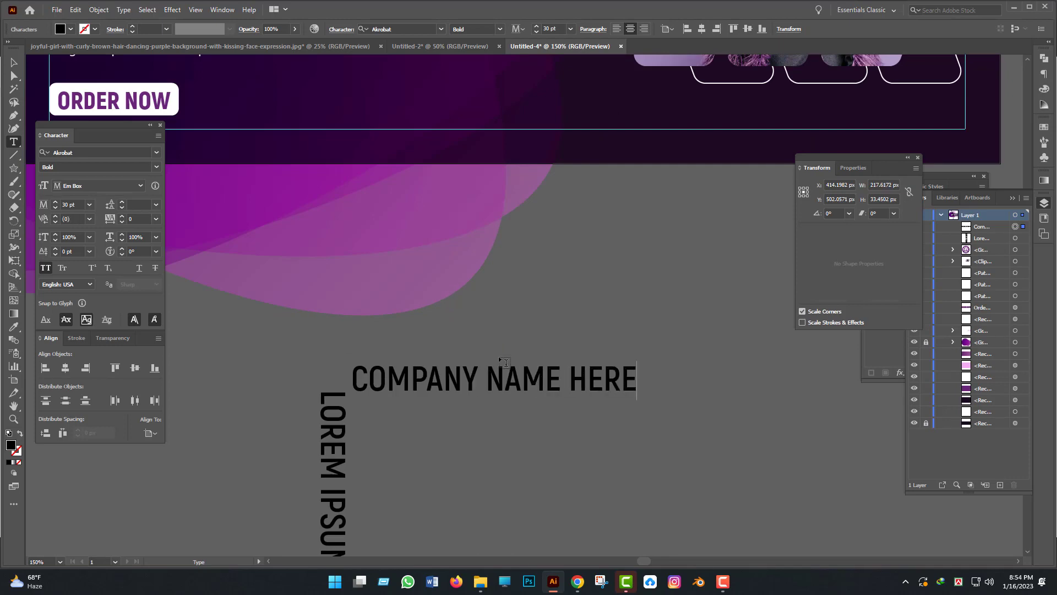
# Delete the stray vertical LOREM IPSUM text below the banner.
pyautogui.press('Escape')
pyautogui.hotkey('ctrl', '-')
pyautogui.hotkey('ctrl', '-')
pyautogui.press('Delete')
# Move the COMPANY NAME HERE text to the upper-left corner of the banner's margin guide and fill it white.
pyautogui.scroll(2, 483, 469)
pyautogui.moveTo(487, 413); pyautogui.dragTo(353, 177)
pyautogui.hotkey('ctrl', '+')
pyautogui.hotkey('ctrl', '+')
pyautogui.click(70, 30)
pyautogui.click(24, 42)
pyautogui.click(660, 194)
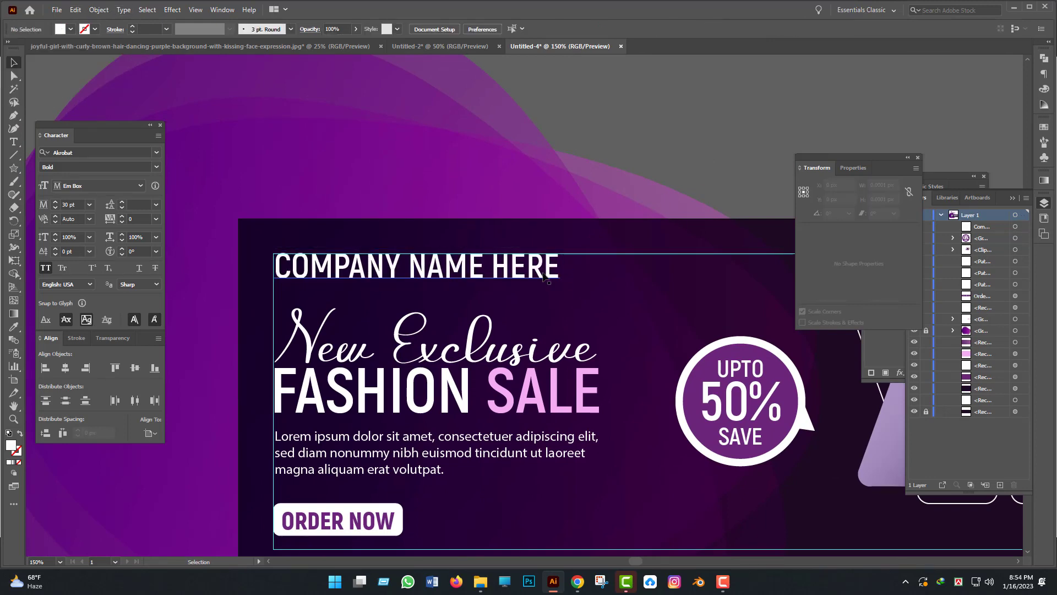
# Scale the COMPANY NAME HERE text down to about 129 by 18 px and align it inside the upper-left margin corner.
pyautogui.click(417, 265)
pyautogui.moveTo(559, 287); pyautogui.dragTo(427, 271)
pyautogui.hotkey('ctrl', '+')
pyautogui.hotkey('ctrl', '+')
pyautogui.hotkey('ctrl', '+')
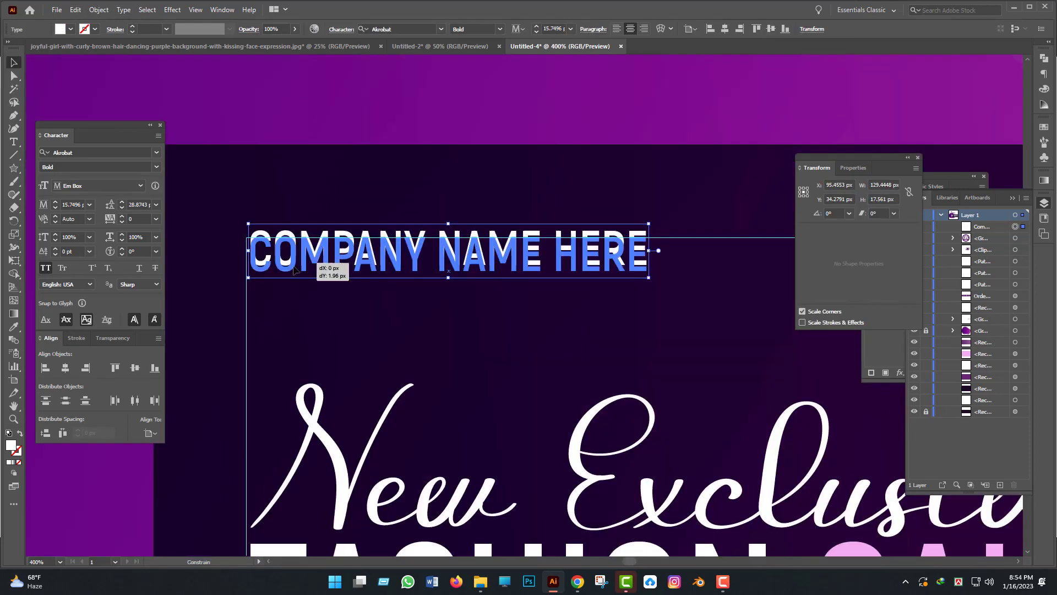
# Break the company name text into two lines after COMPANY.
pyautogui.press('t')
pyautogui.press('Return')
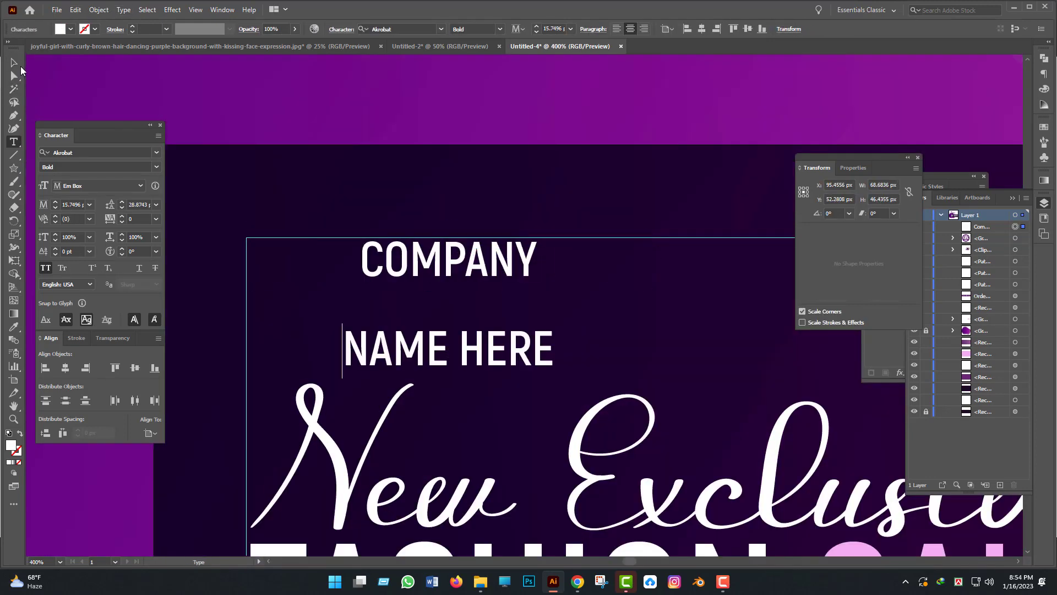
pyautogui.press('Escape')
# Replace the company name text with LOGO HERE on a single line.
pyautogui.doubleClick(352, 349)
pyautogui.hotkey('ctrl', 'a')
pyautogui.write('LOGO ')
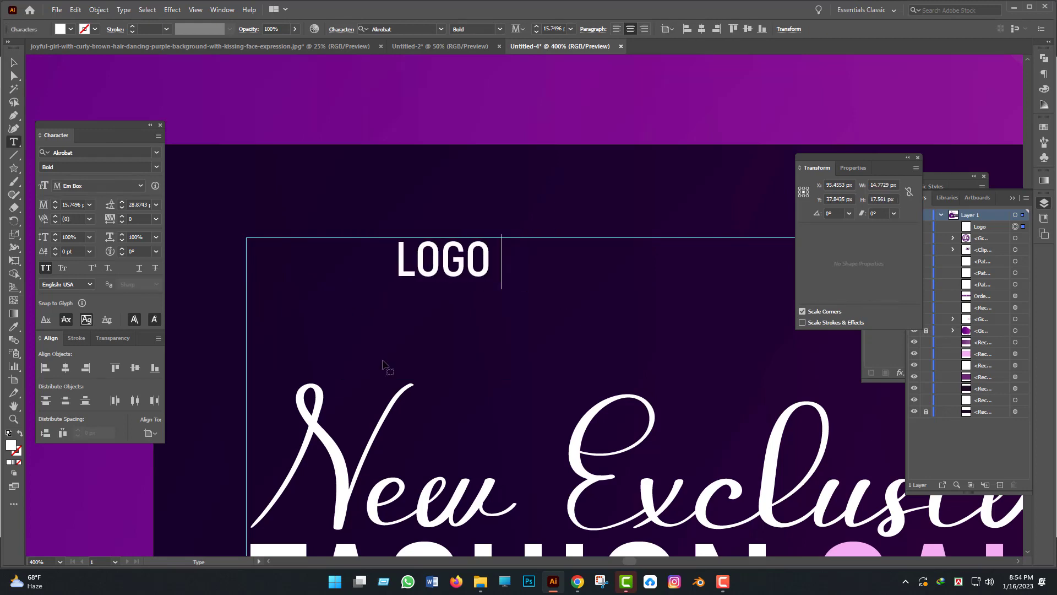
pyautogui.write('HERE')
pyautogui.click(450, 259)
pyautogui.press('Escape')
pyautogui.hotkey('ctrl', '-')
pyautogui.hotkey('ctrl', '-')
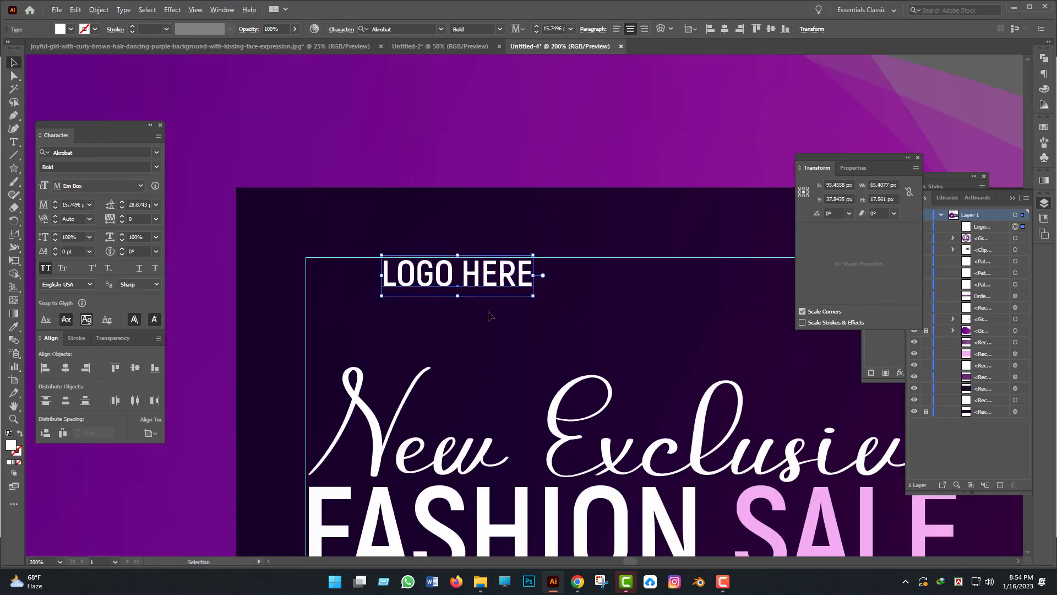
# Try to draw an ellipse in the banner's upper-left corner with the LOGO HERE text moved aside above the banner.
pyautogui.moveTo(482, 315); pyautogui.dragTo(740, 82)
pyautogui.press('l')
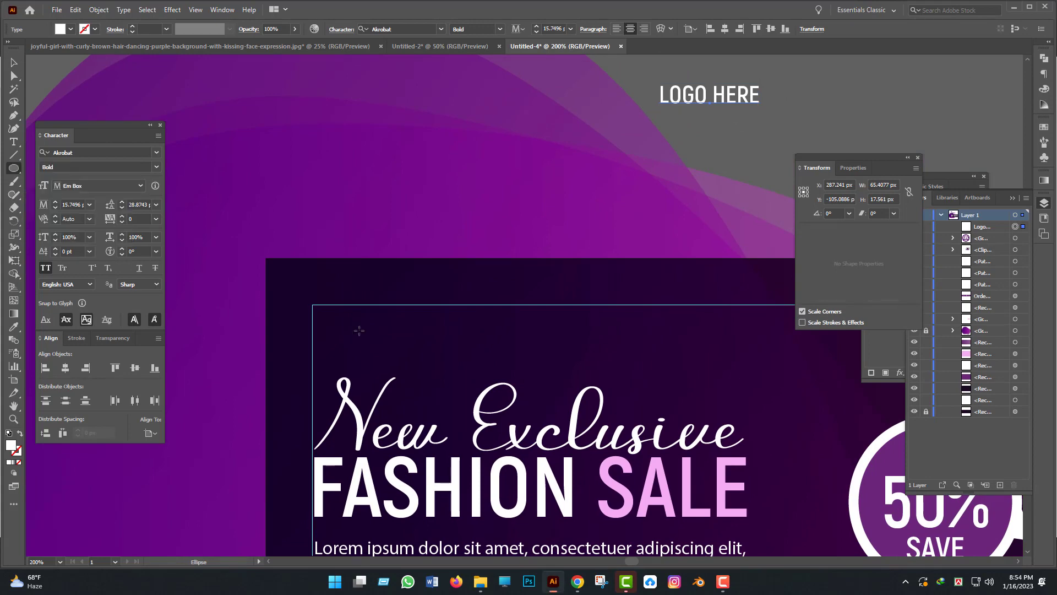
pyautogui.moveTo(401, 338); pyautogui.dragTo(299, 357)
pyautogui.press('v')
pyautogui.hotkey('ctrl', '+')
pyautogui.hotkey('ctrl', '-')
pyautogui.hotkey('ctrl', '-')
pyautogui.hotkey('ctrl', 'z')
pyautogui.hotkey('ctrl', 'z')
# Place LOGO HERE as two lines in the upper-left corner of the banner's margin guide with 15 pt leading.
pyautogui.press('t')
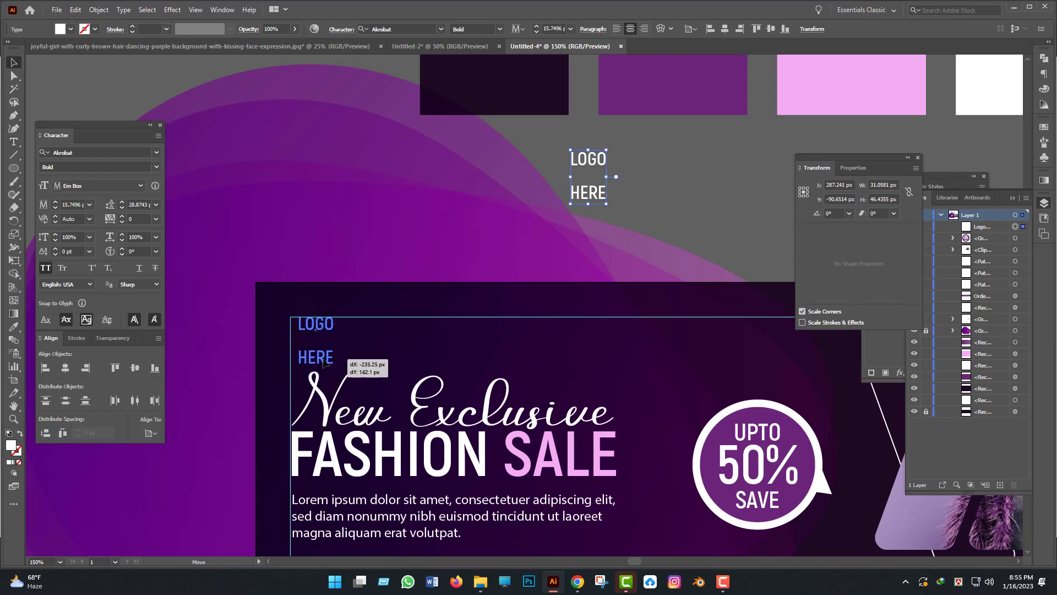
pyautogui.moveTo(324, 361); pyautogui.dragTo(319, 361)
pyautogui.click(122, 208)
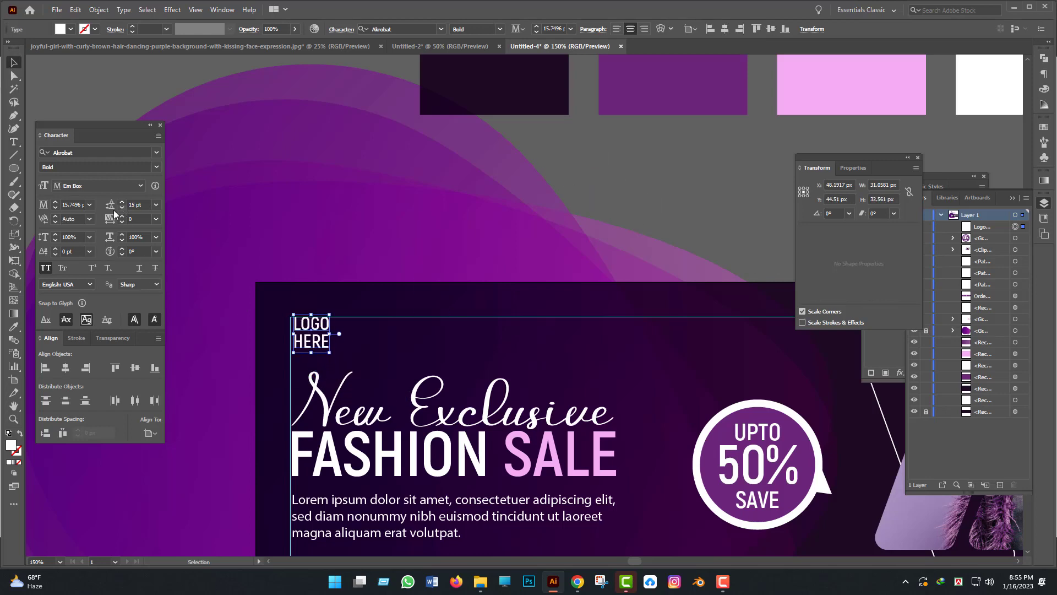
# Set the LOGO HERE text to a 15 pt font size with tracking of 200.
pyautogui.click(122, 208)
pyautogui.hotkey('ctrl', '+')
pyautogui.hotkey('ctrl', '+')
pyautogui.hotkey('ctrl', '+')
pyautogui.click(156, 219)
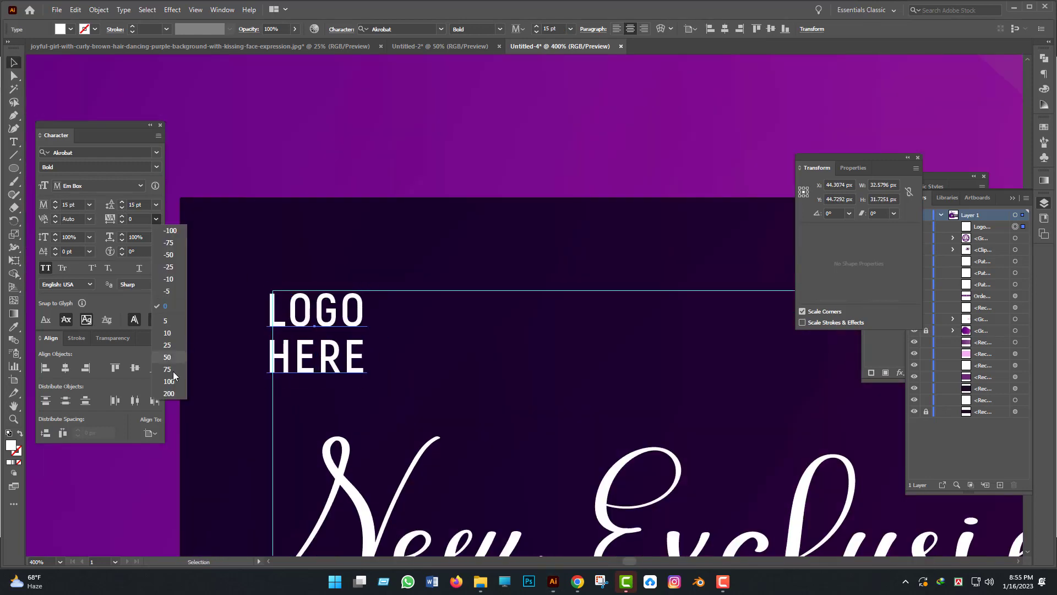
pyautogui.click(171, 351)
pyautogui.hotkey('ctrl', 'alt', '0')
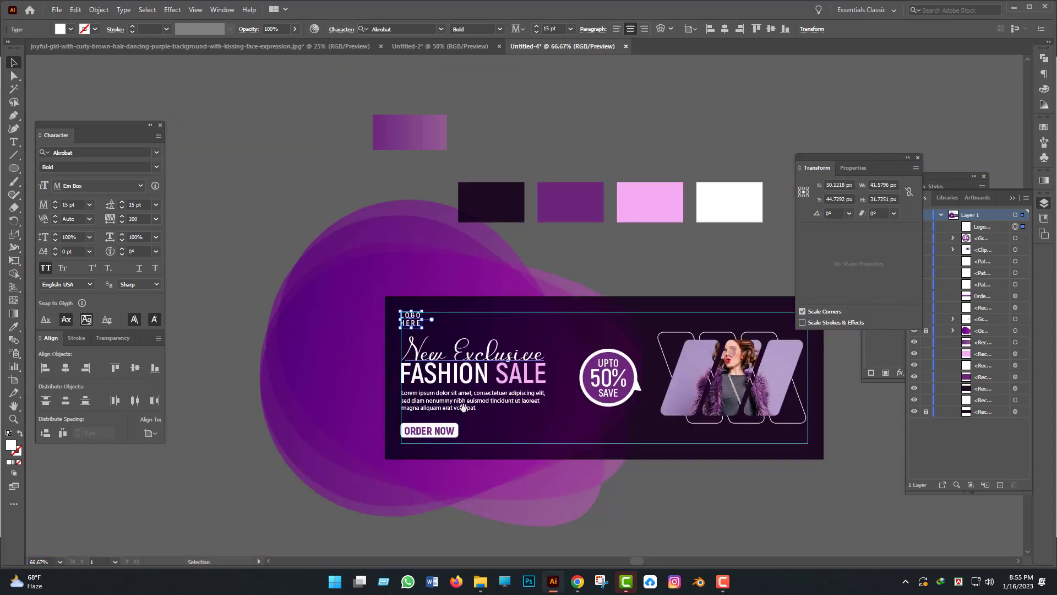
# Group the ORDER NOW text with its white rectangle and move the button down onto the banner's lower margin guide.
pyautogui.hotkey('ctrl', '+')
pyautogui.hotkey('ctrl', '+')
pyautogui.click(418, 356)
pyautogui.scroll(2, 393, 434)
pyautogui.scroll(-2, 457, 408)
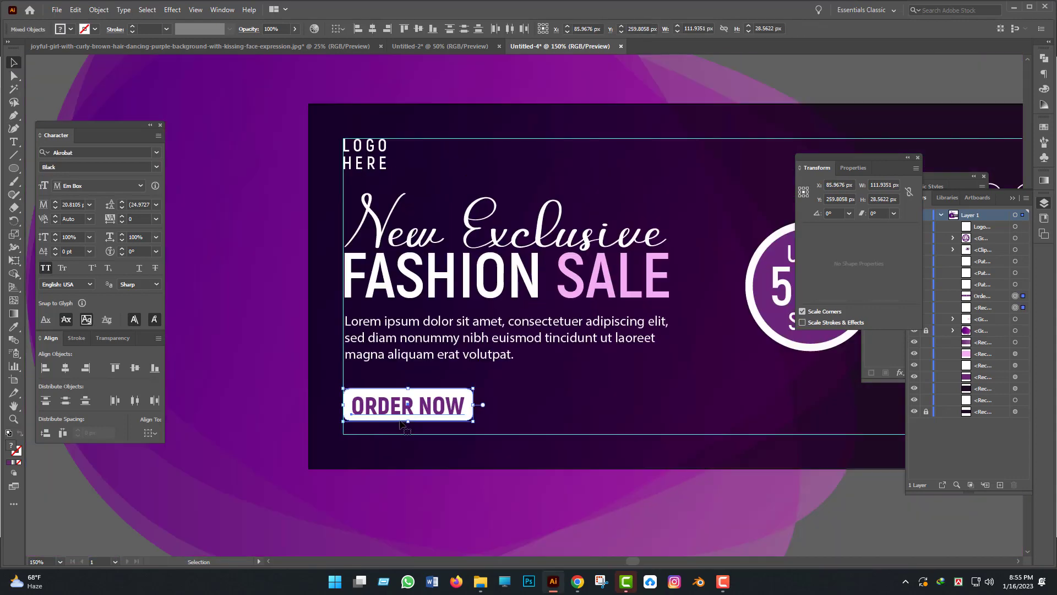
pyautogui.scroll(2, 380, 413)
pyautogui.moveTo(381, 400); pyautogui.dragTo(381, 417)
pyautogui.click(393, 340)
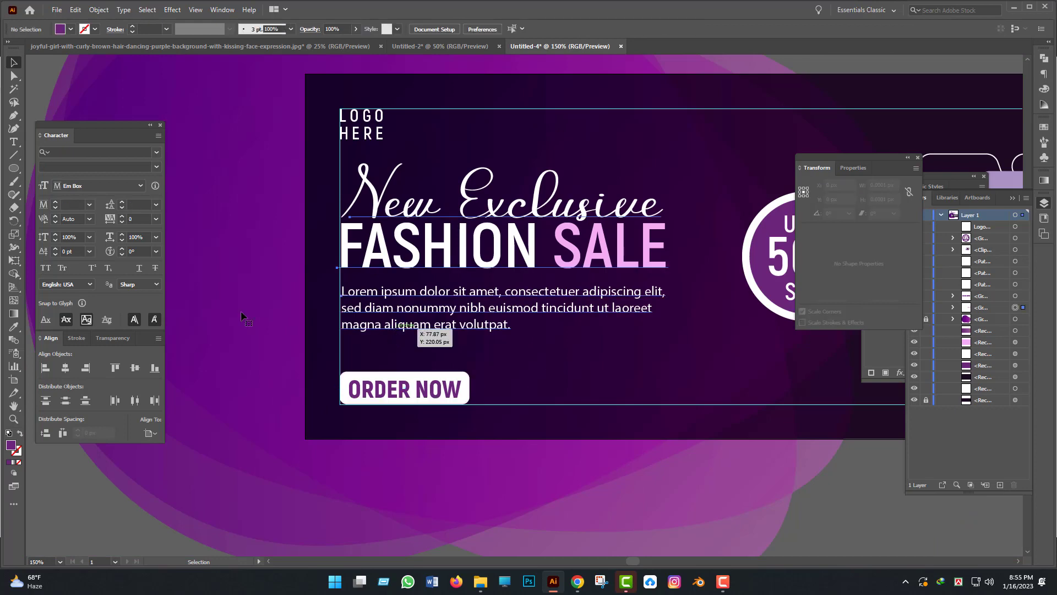
pyautogui.click(502, 149)
pyautogui.hotkey('ctrl', '1')
pyautogui.hotkey('ctrl', '-')
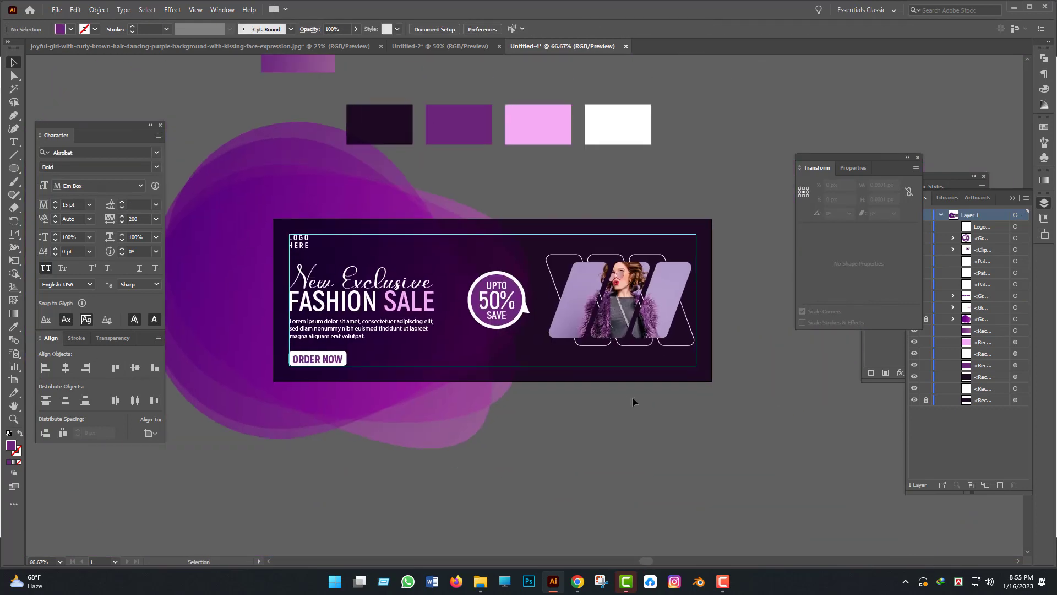
pyautogui.scroll(3, 632, 408)
pyautogui.scroll(-3, 653, 401)
pyautogui.press('t')
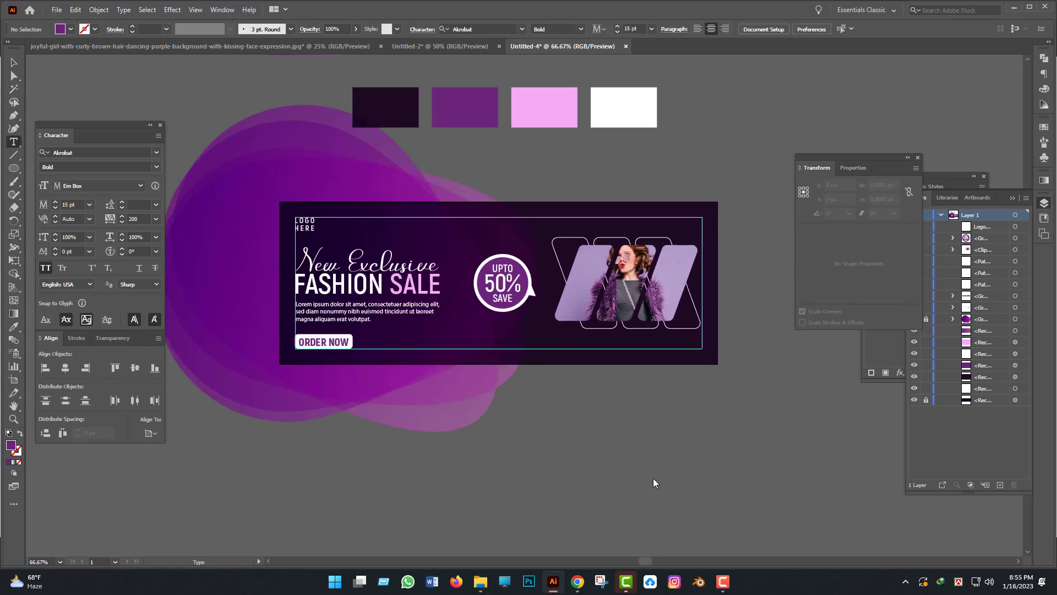
pyautogui.click(601, 445)
pyautogui.write('F')
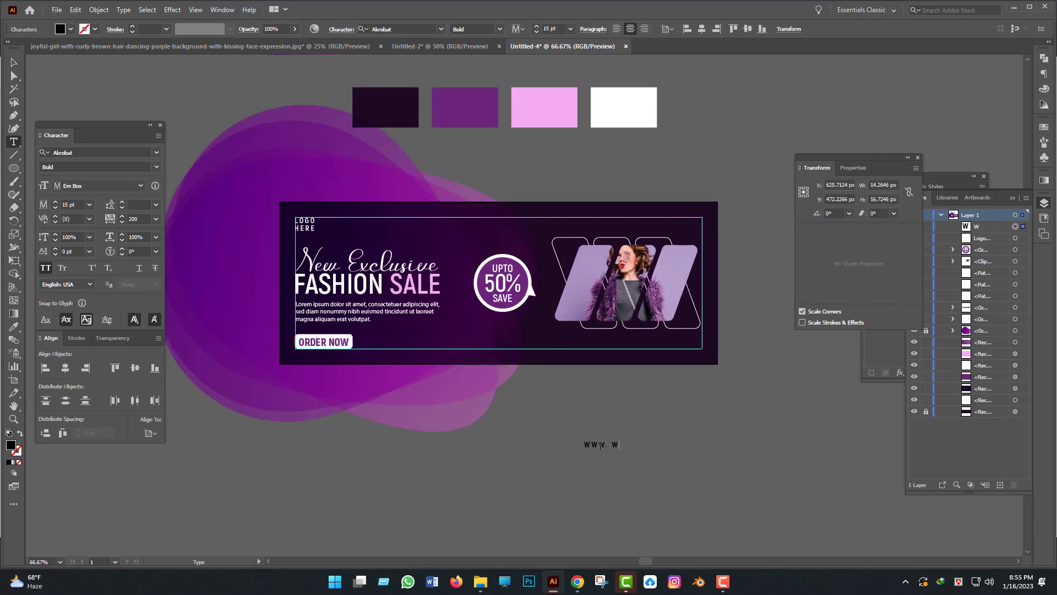
pyautogui.scroll(2, 638, 463)
pyautogui.press('Left')
pyautogui.press('Left')
pyautogui.press('BackSpace')
pyautogui.press('End')
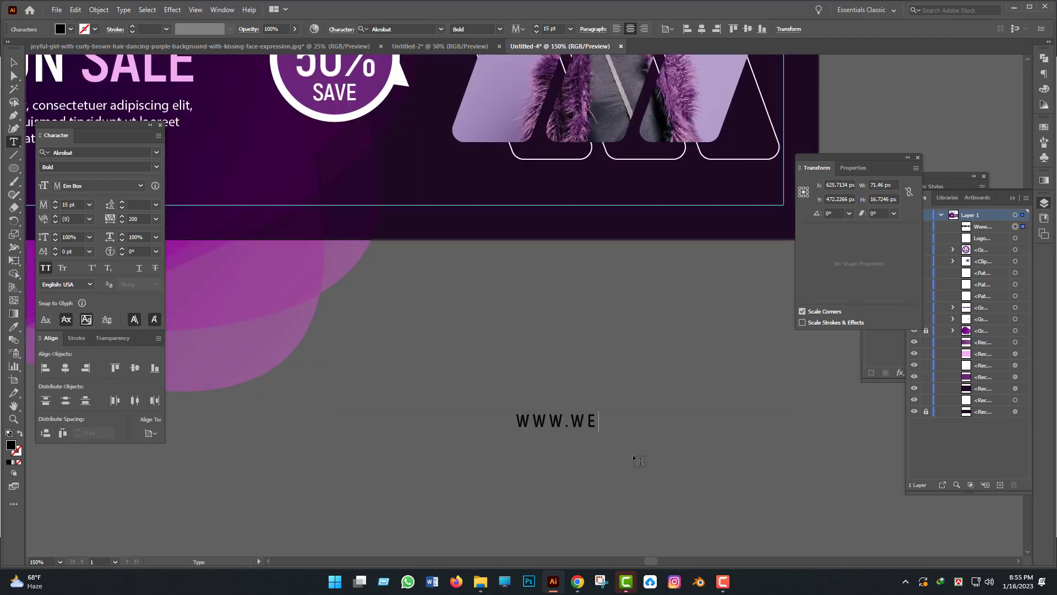
pyautogui.write('BSIT')
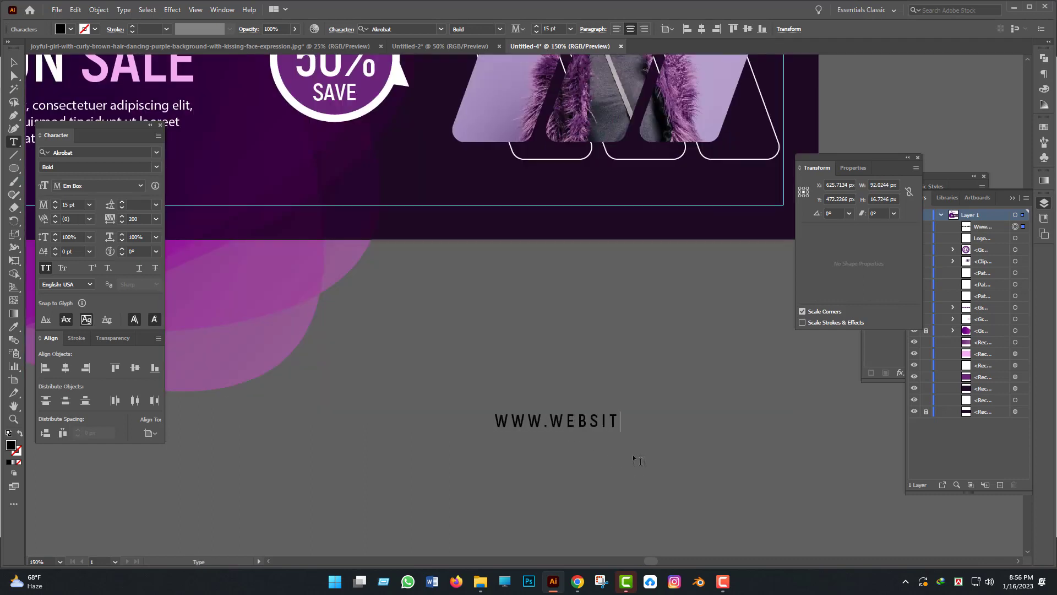
pyautogui.write('E NAME.COM')
pyautogui.press('Escape')
# Set the website text's tracking to 0 and turn off All Caps.
pyautogui.hotkey('ctrl', '-')
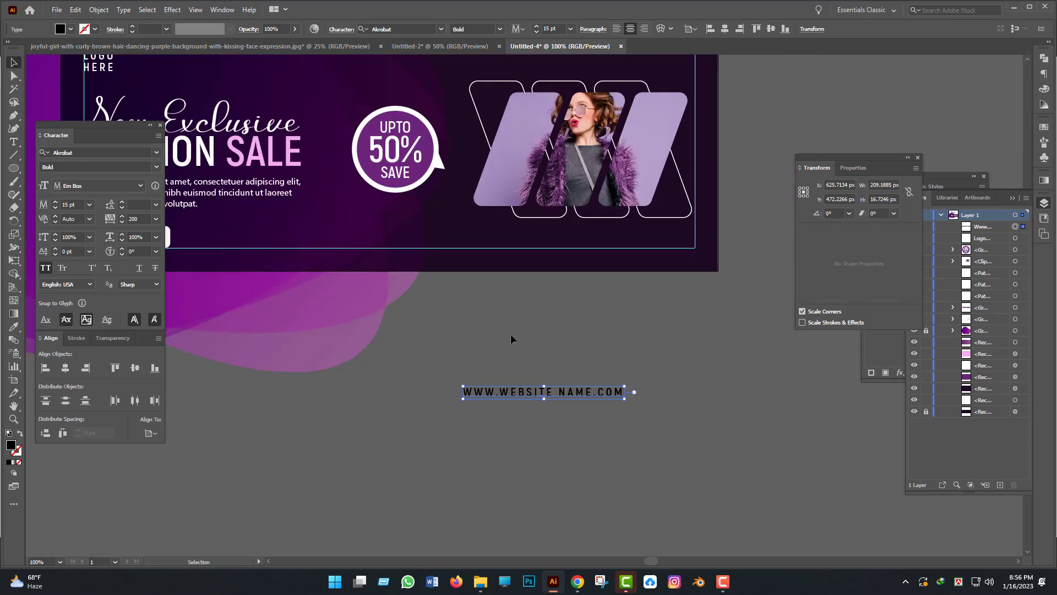
pyautogui.write('0')
pyautogui.press('Return')
pyautogui.click(46, 267)
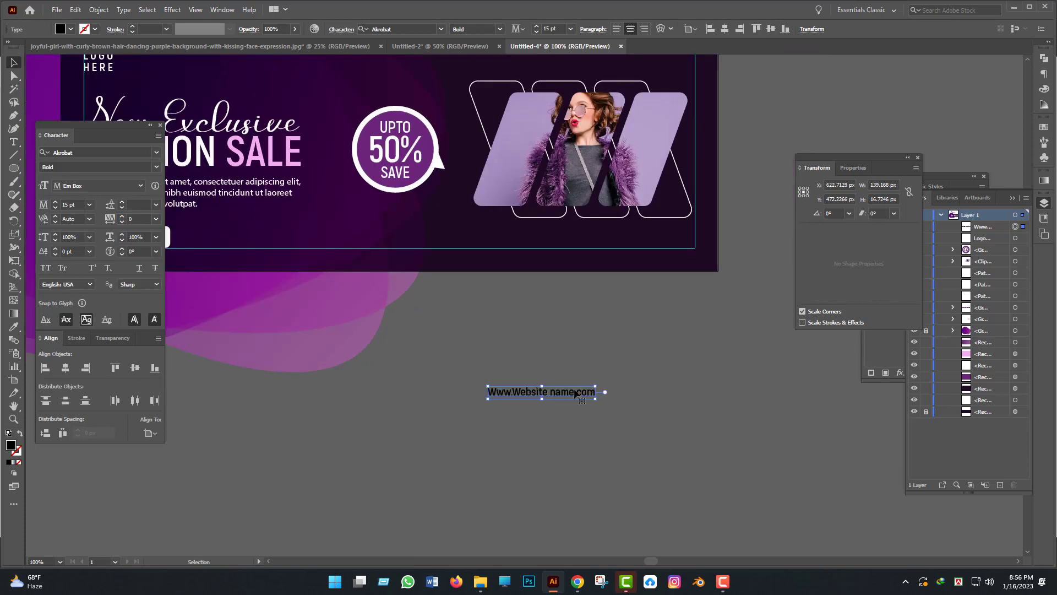
pyautogui.scroll(2, 575, 393)
pyautogui.doubleClick(466, 398)
pyautogui.write('w')
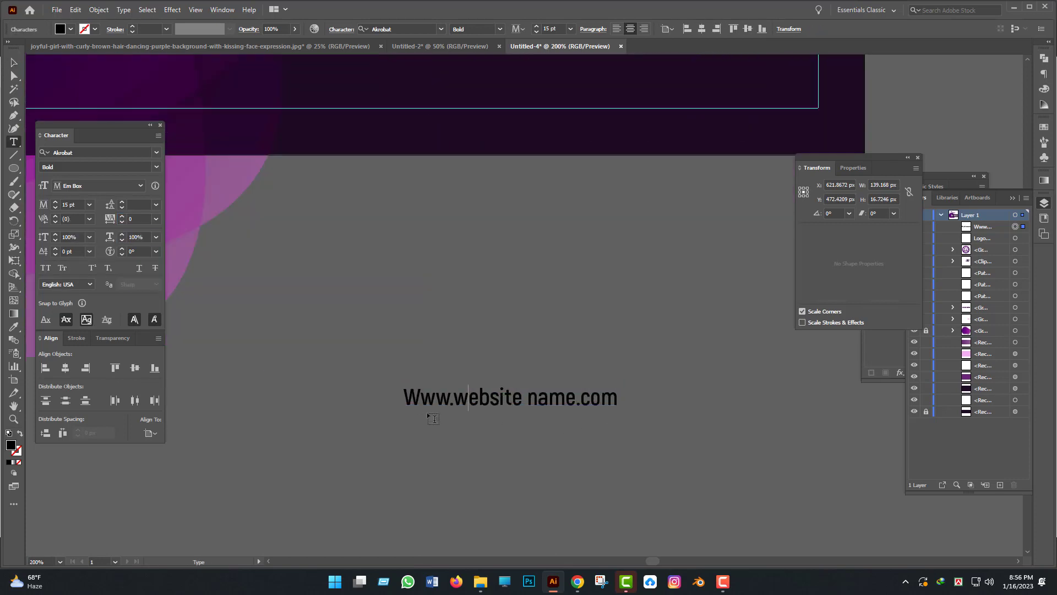
pyautogui.press('Home')
pyautogui.press('Right')
pyautogui.press('BackSpace')
pyautogui.write('w')
pyautogui.press('BackSpace')
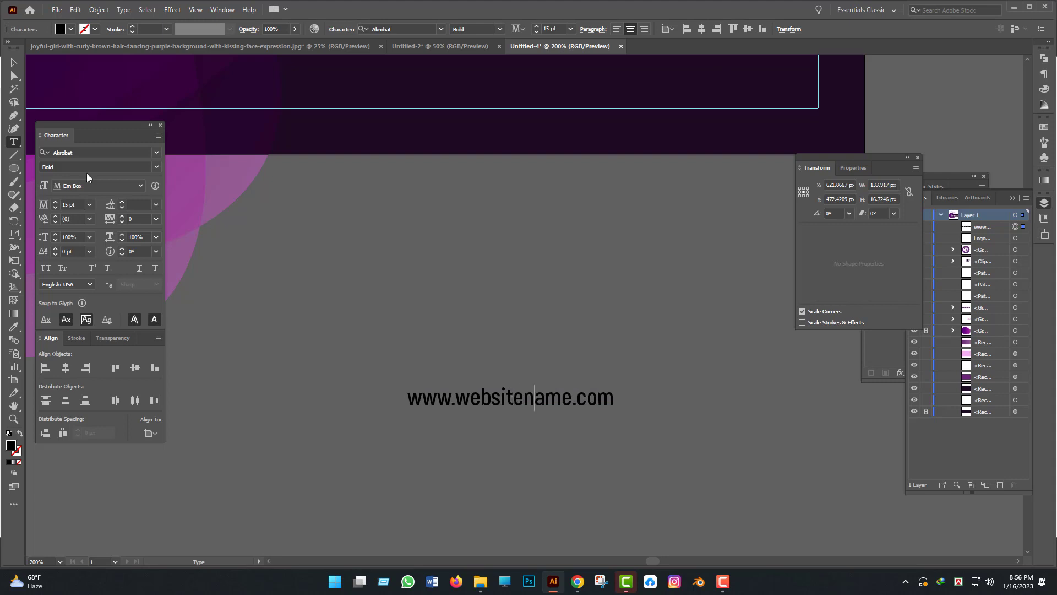
# Give the website text a white fill, the Regular weight and a 24 pt size.
pyautogui.press('Escape')
pyautogui.click(70, 28)
pyautogui.click(25, 40)
pyautogui.click(157, 168)
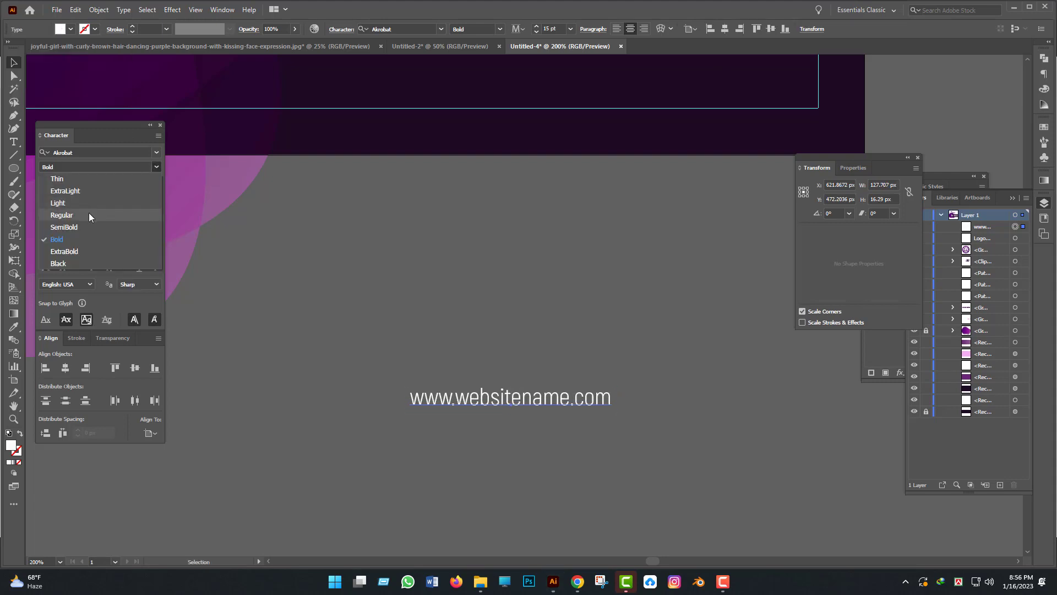
pyautogui.click(89, 212)
pyautogui.hotkey('ctrl', '-')
pyautogui.scroll(9, 55, 204)
# Move the website text into the banner's lower-right area beneath the slanted photo shapes.
pyautogui.moveTo(590, 413); pyautogui.dragTo(628, 252)
pyautogui.click(702, 373)
pyautogui.hotkey('ctrl', '-')
pyautogui.hotkey('ctrl', '+')
pyautogui.hotkey('ctrl', '+')
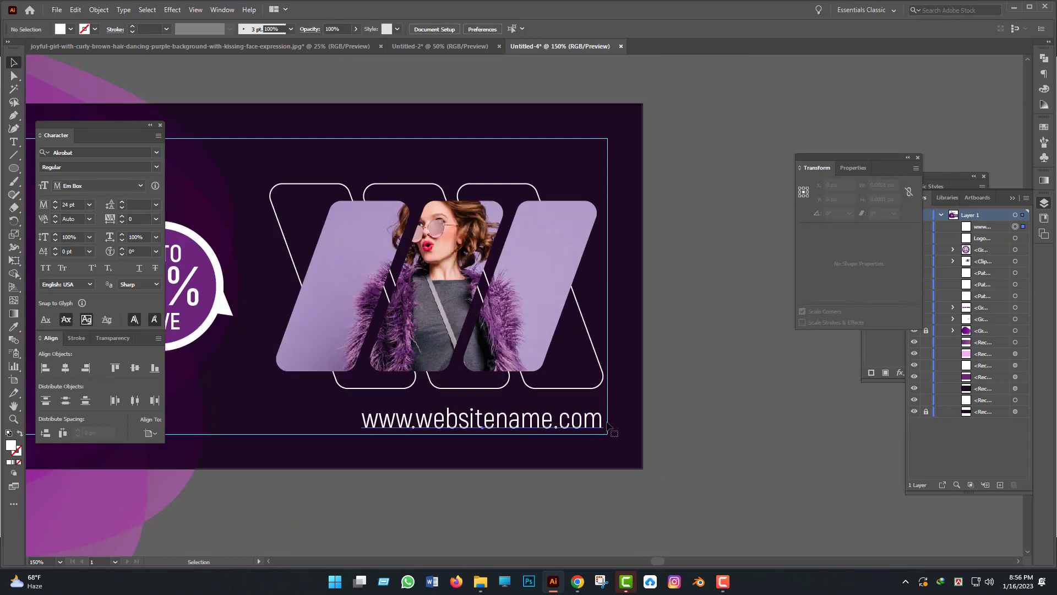
# Group the slanted photo with its outline shapes and try centring the website text horizontally with that group.
pyautogui.moveTo(621, 439); pyautogui.dragTo(383, 304)
pyautogui.hotkey('ctrl', '-')
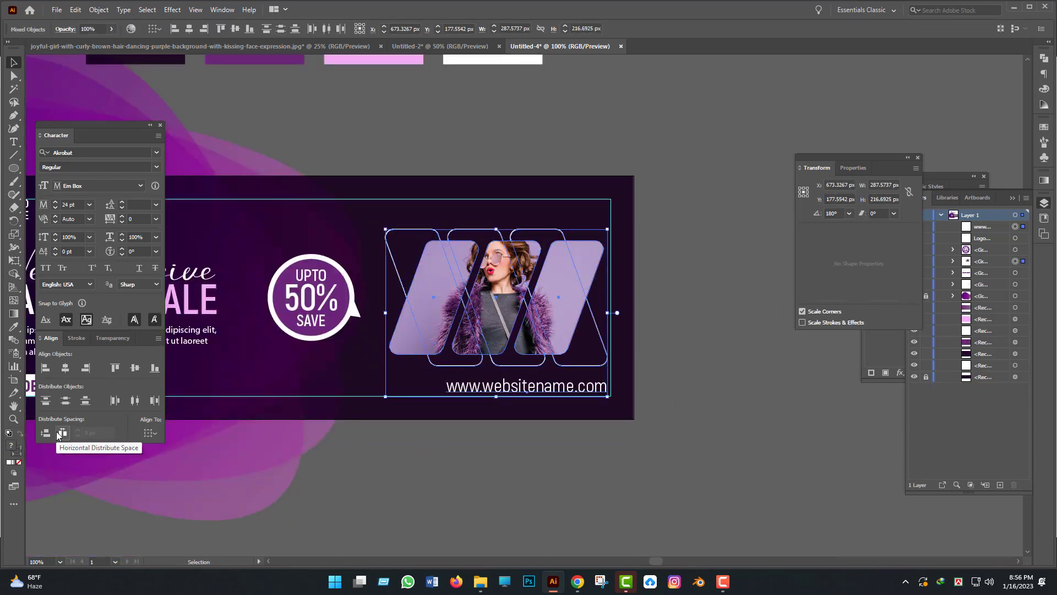
pyautogui.click(134, 367)
pyautogui.hotkey('ctrl', 'z')
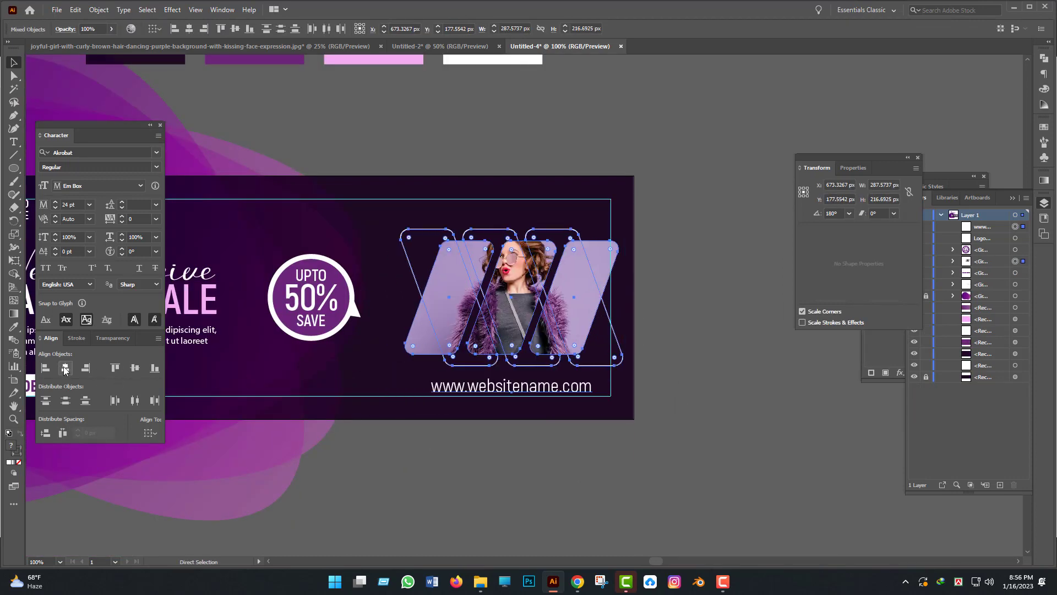
pyautogui.hotkey('ctrl', '+')
pyautogui.hotkey('ctrl', '-')
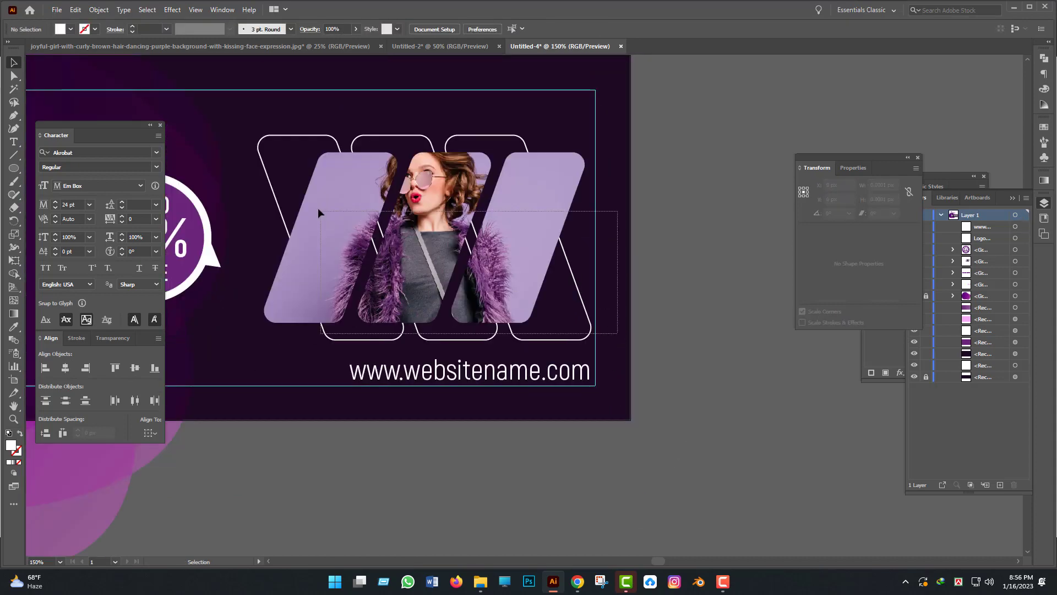
# Move the slanted photo group and the website text right so both sit against the banner's right margin guide.
pyautogui.hotkey('ctrl', '+')
pyautogui.hotkey('ctrl', '+')
pyautogui.moveTo(574, 335); pyautogui.dragTo(584, 339)
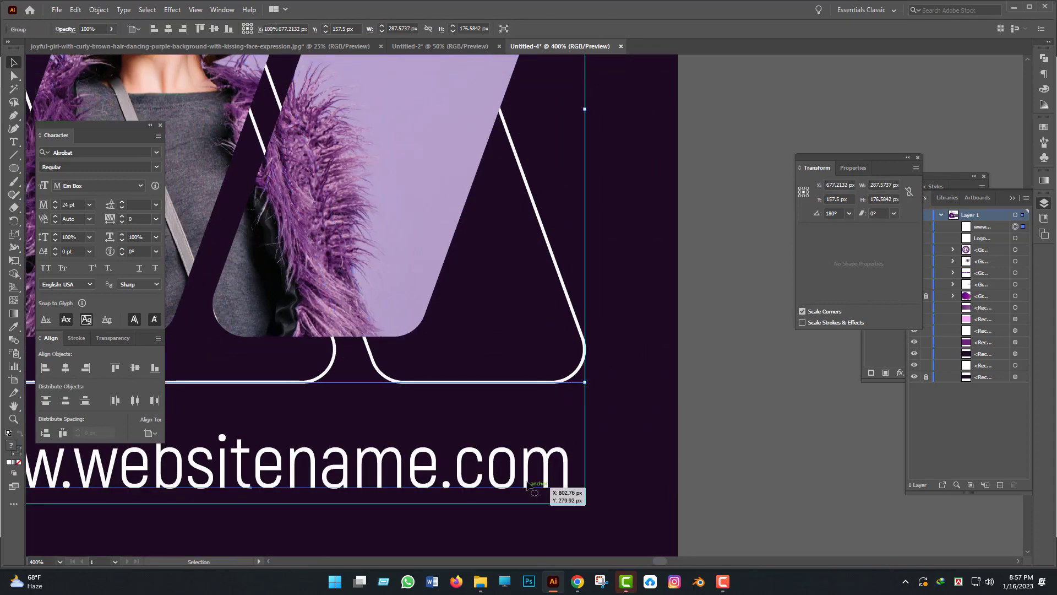
pyautogui.moveTo(553, 485); pyautogui.dragTo(567, 485)
pyautogui.hotkey('ctrl', '-')
pyautogui.hotkey('ctrl', '-')
pyautogui.hotkey('ctrl', '-')
pyautogui.hotkey('ctrl', '-')
pyautogui.hotkey('ctrl', '-')
pyautogui.click(774, 424)
pyautogui.hotkey('ctrl', '-')
pyautogui.hotkey('ctrl', '+')
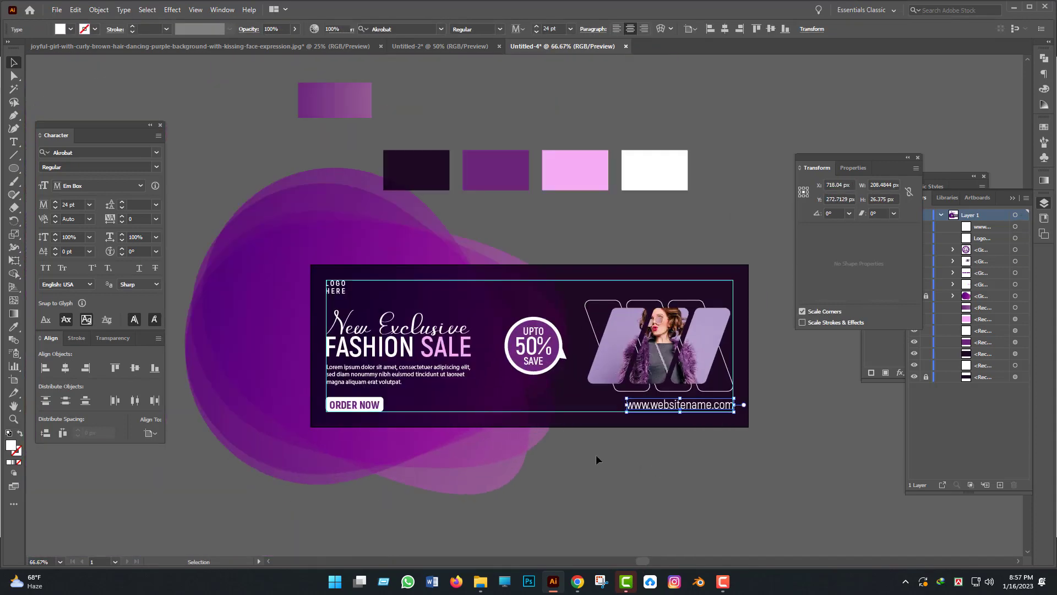
# Create an 851 by 315 px rectangle below the banner.
pyautogui.hotkey('ctrl', '-')
pyautogui.hotkey('ctrl', '+')
pyautogui.hotkey('ctrl', '-')
pyautogui.moveTo(14, 167); pyautogui.dragTo(49, 167)
pyautogui.click(639, 438)
pyautogui.write('851')
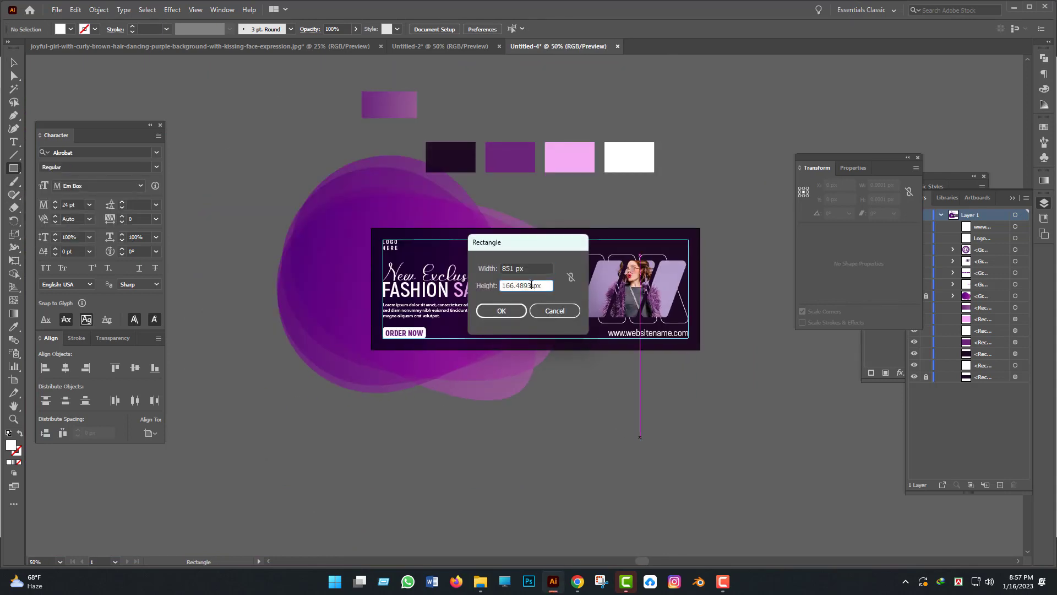
pyautogui.click(534, 282)
pyautogui.write('315')
pyautogui.press('Return')
# Centre the new rectangle horizontally and vertically on the artboard so it covers the banner.
pyautogui.press('v')
pyautogui.click(65, 368)
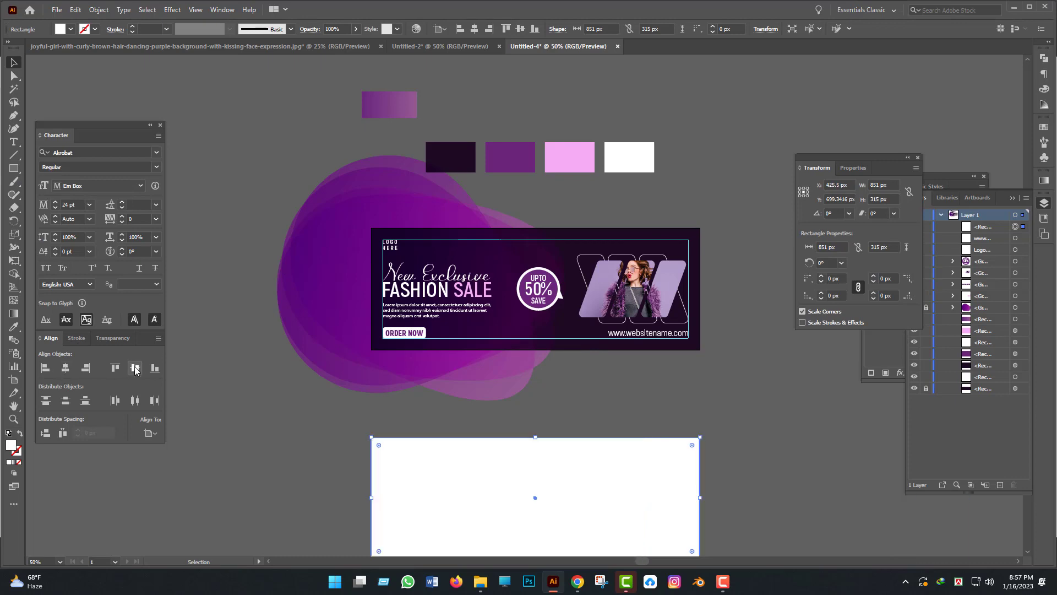
pyautogui.click(135, 367)
# Make a clipping mask from the unlocked banner artwork using the covering rectangle.
pyautogui.click(721, 404)
pyautogui.moveTo(721, 405); pyautogui.dragTo(369, 220)
pyautogui.rightClick(486, 287)
pyautogui.click(523, 386)
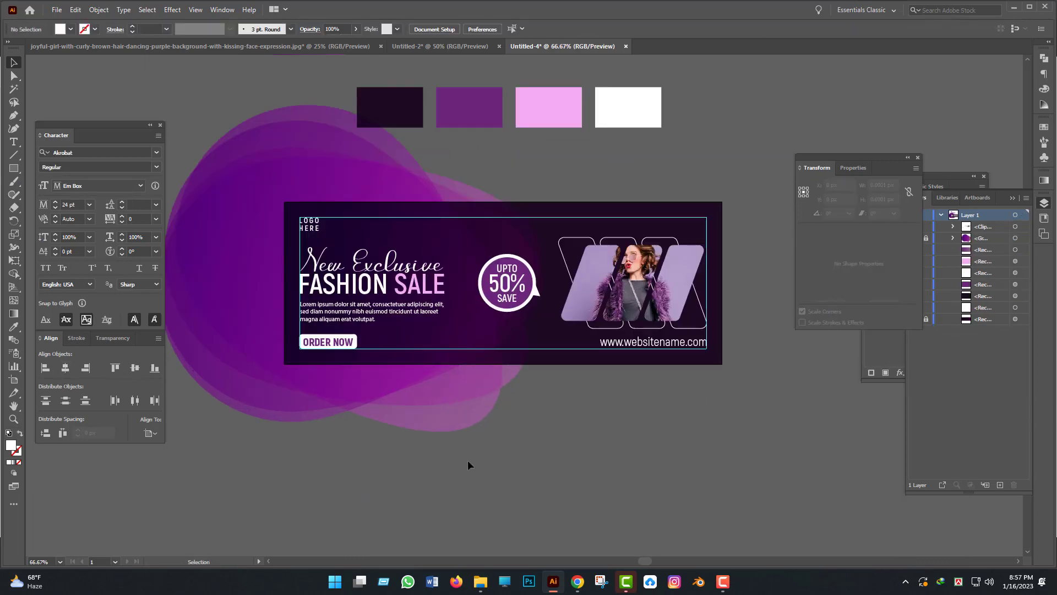
pyautogui.hotkey('ctrl', '+')
# Start saving the document and choose the Social Media Cover folder inside Flyer Design on the Resource (E:) drive.
pyautogui.hotkey('ctrl', 's')
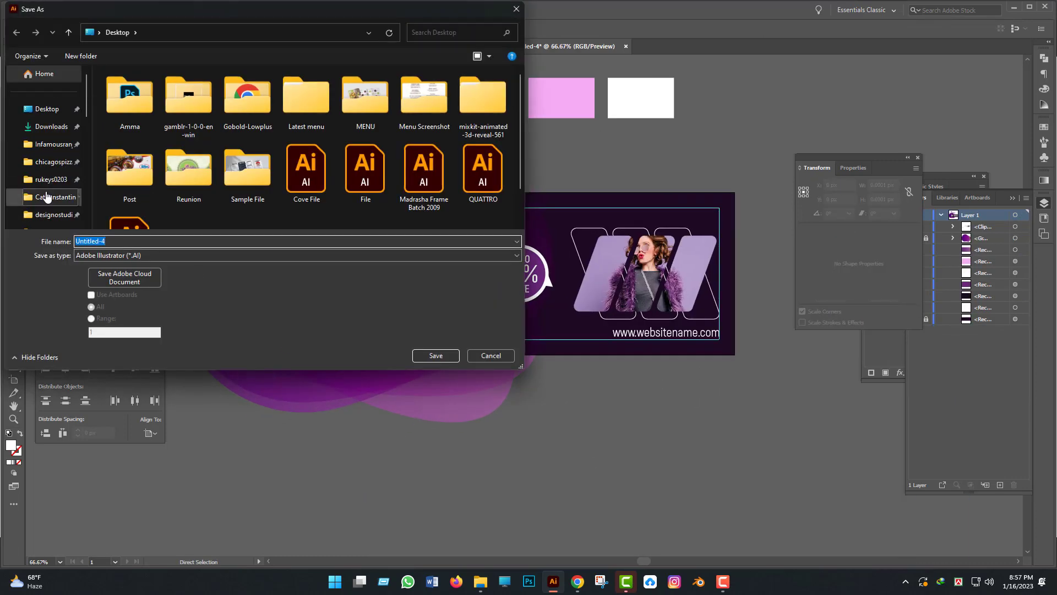
pyautogui.scroll(-3, 62, 178)
pyautogui.click(53, 109)
pyautogui.click(165, 32)
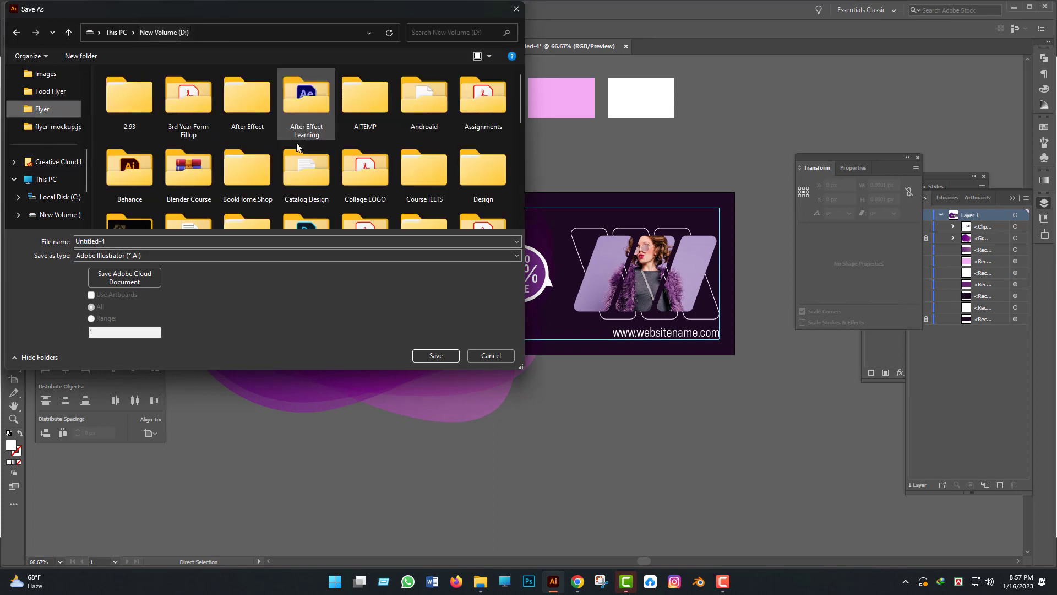
pyautogui.scroll(-3, 58, 166)
pyautogui.click(58, 126)
pyautogui.scroll(-3, 474, 165)
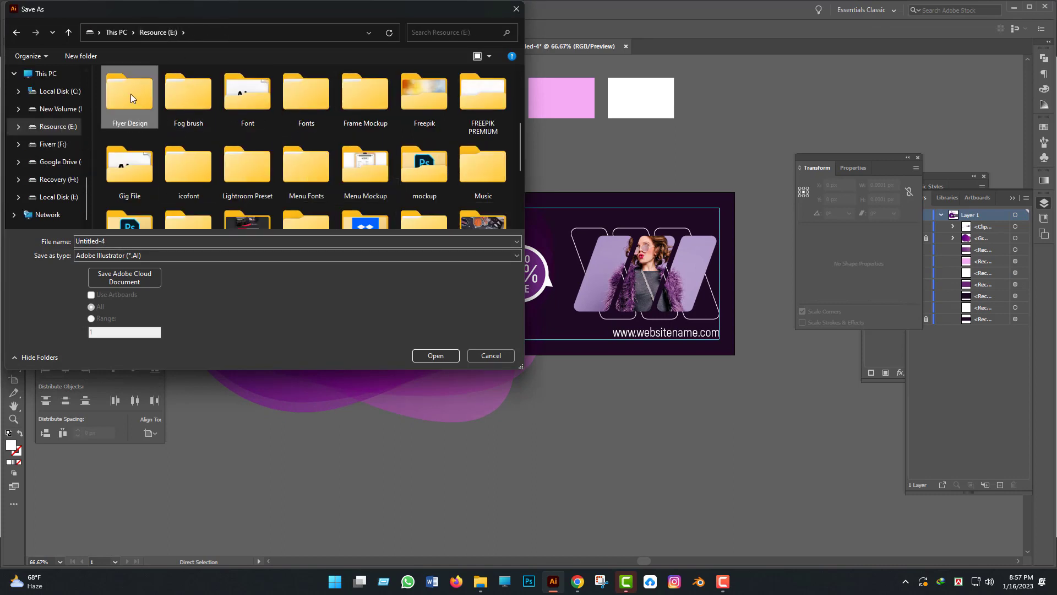
pyautogui.doubleClick(130, 94)
pyautogui.doubleClick(168, 107)
# Save the document as Fashion Cover Design in Adobe Illustrator format with the default options.
pyautogui.write('Social')
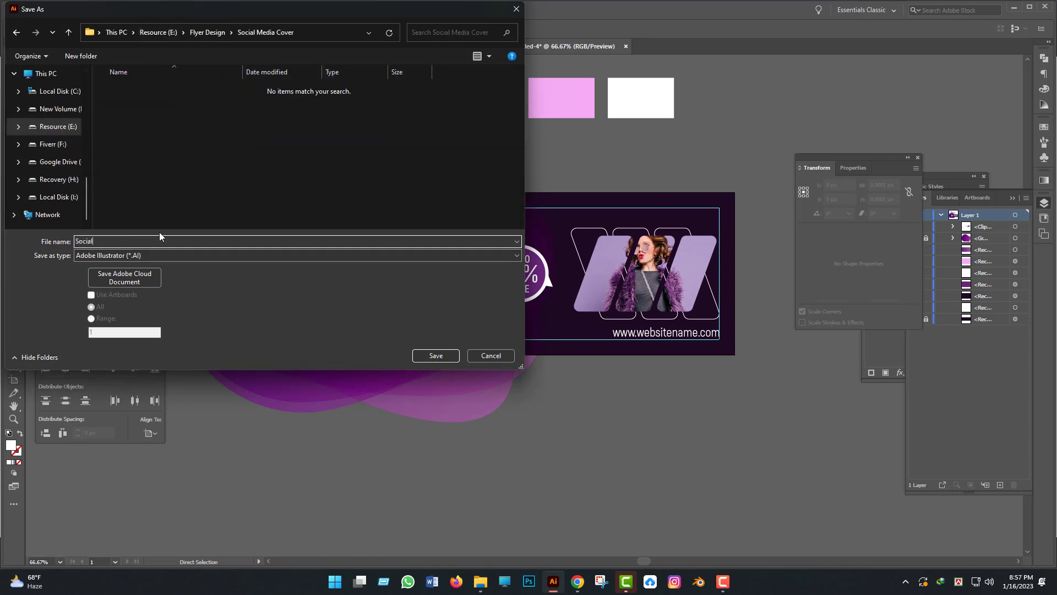
pyautogui.hotkey('ctrl', 'a')
pyautogui.write('Fashion Cover Design')
pyautogui.click(421, 354)
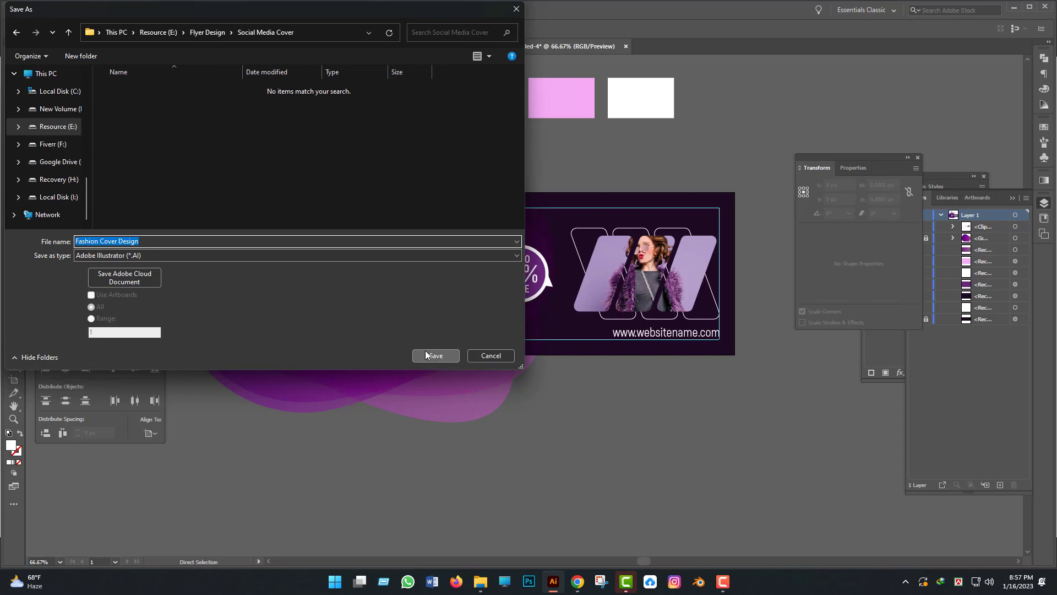
pyautogui.press('Return')
# Unlock the locked gradient shapes group and the locked background rectangle in Layer 1.
pyautogui.click(724, 353)
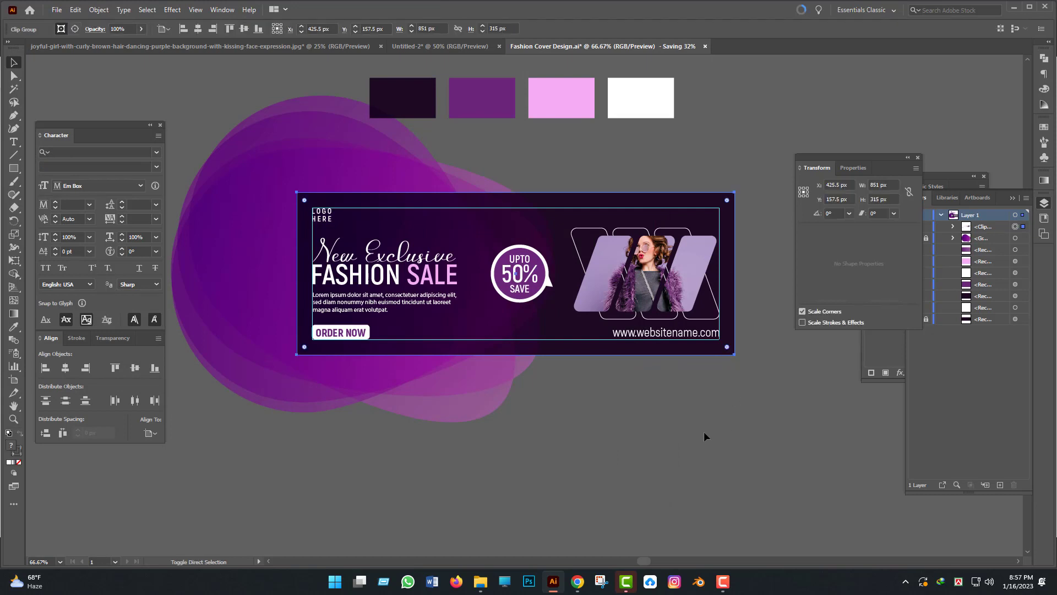
pyautogui.rightClick(417, 263)
pyautogui.press('Escape')
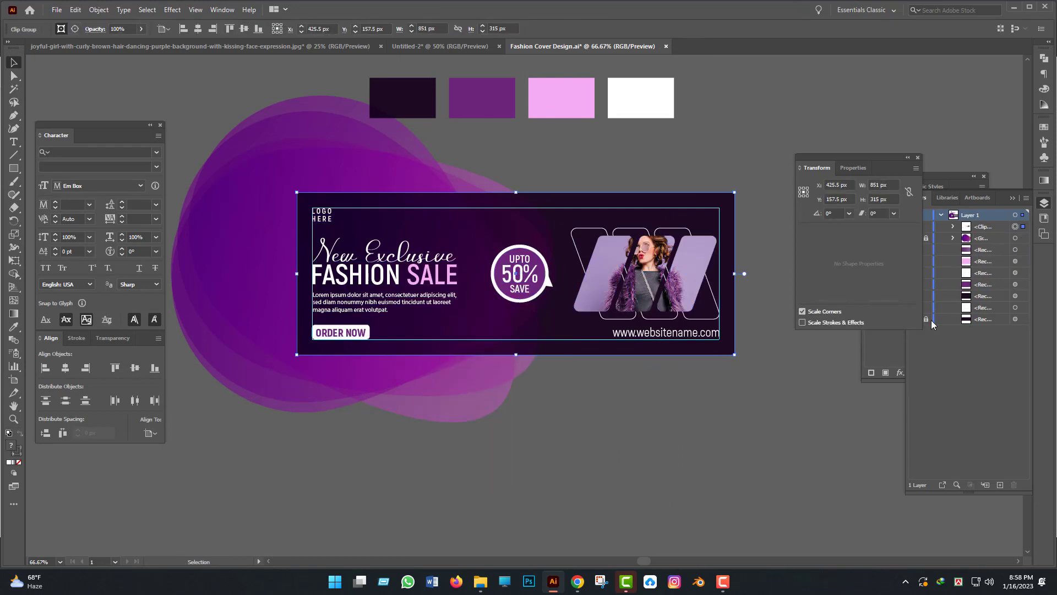
pyautogui.click(754, 441)
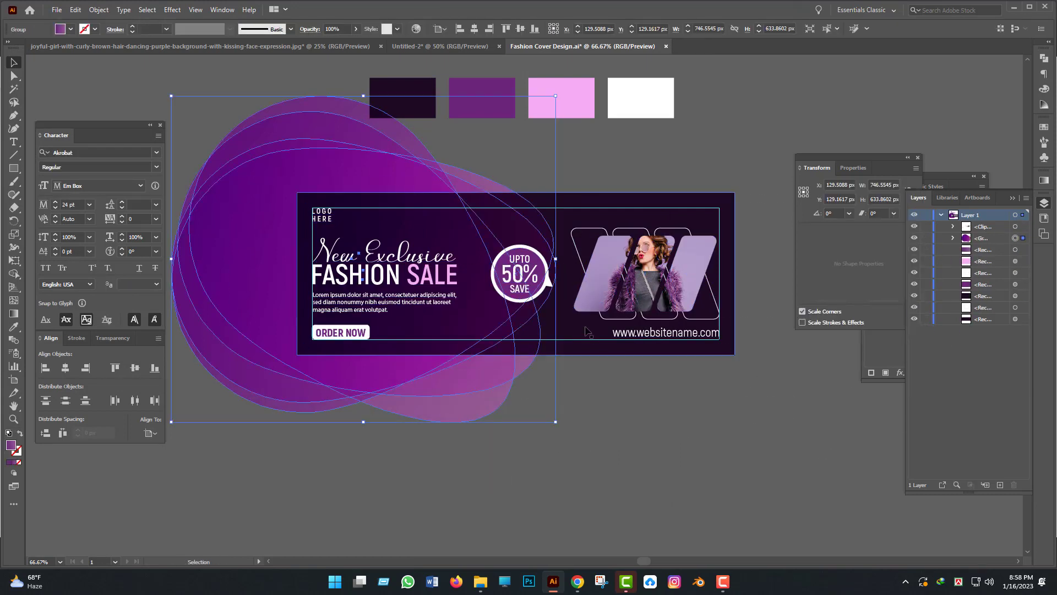
# Release the banner's clipping mask.
pyautogui.rightClick(584, 338)
pyautogui.click(733, 355)
pyautogui.rightClick(733, 352)
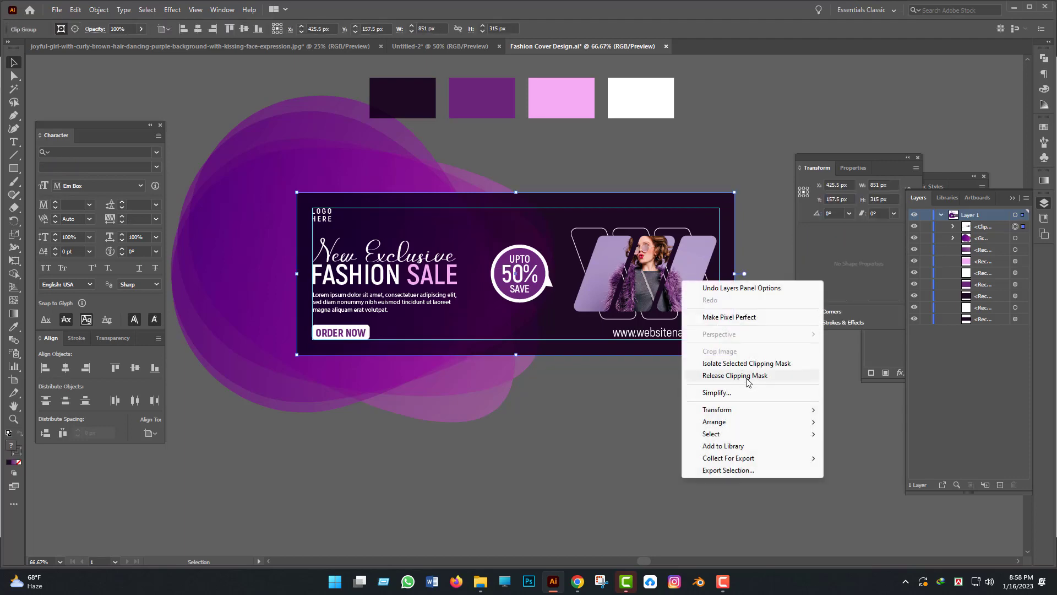
pyautogui.click(750, 375)
pyautogui.click(688, 387)
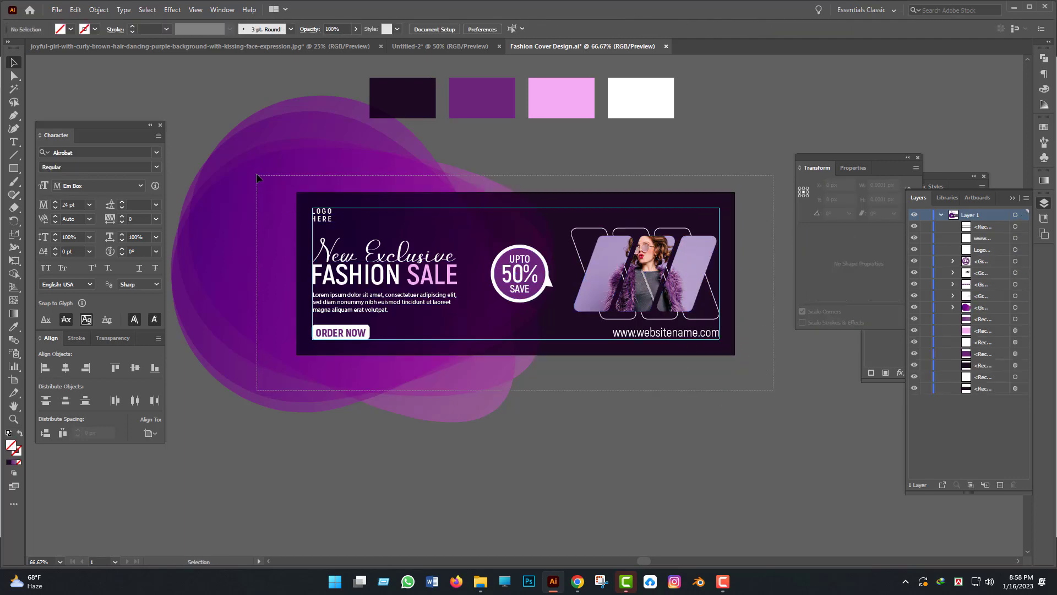
# Clip all the banner artwork, including the gradient shapes and background, to the 851 by 315 px rectangle.
pyautogui.rightClick(524, 265)
pyautogui.click(550, 273)
pyautogui.hotkey('ctrl', '-')
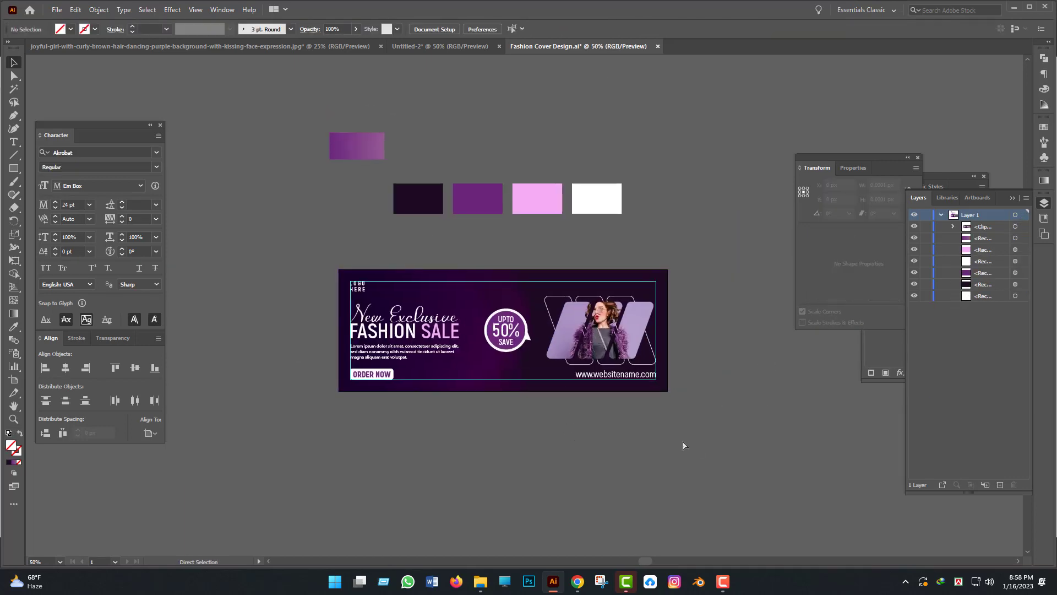